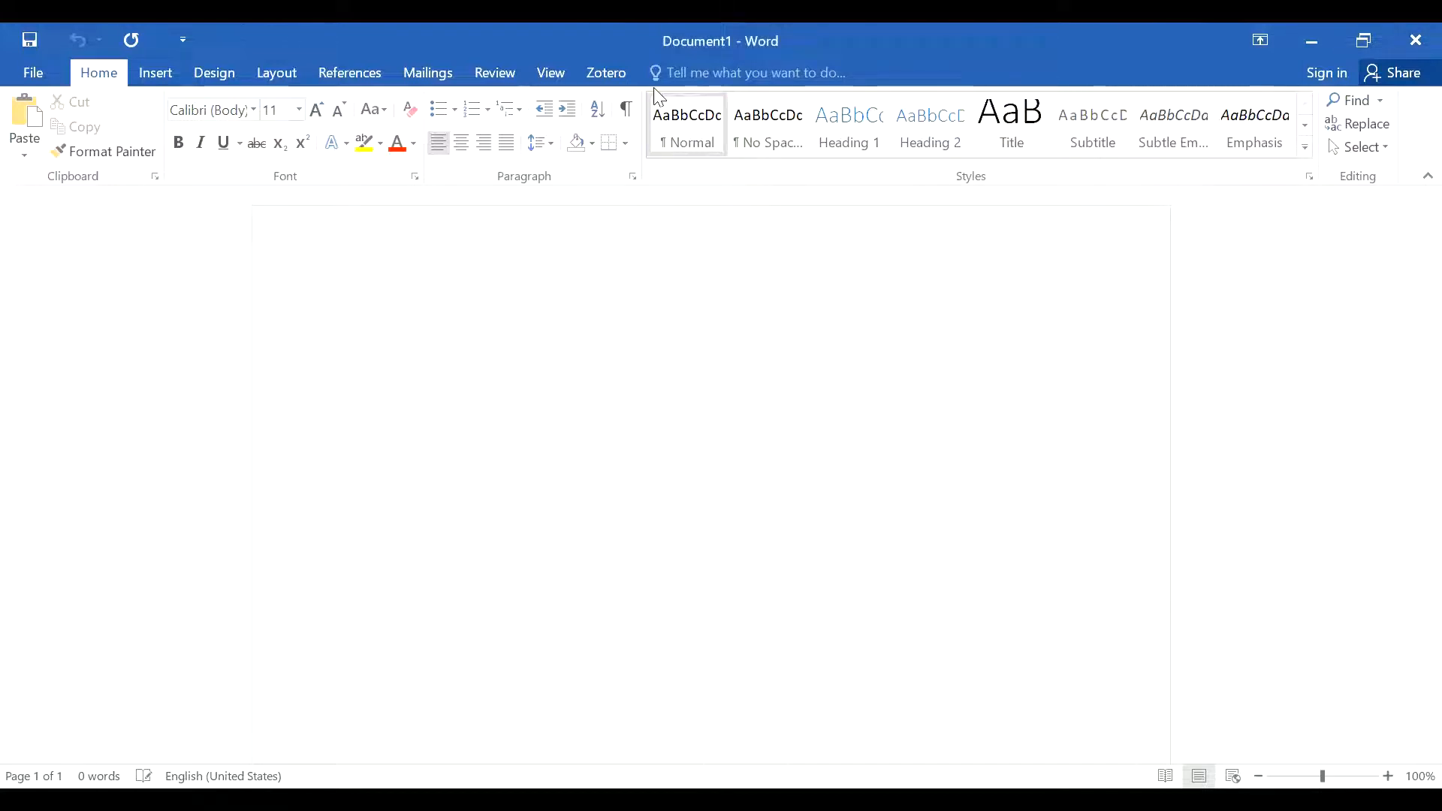
# Step: Set the paragraphs to double line spacing with 0 pt spacing after each paragraph
pyautogui.click(632, 177)
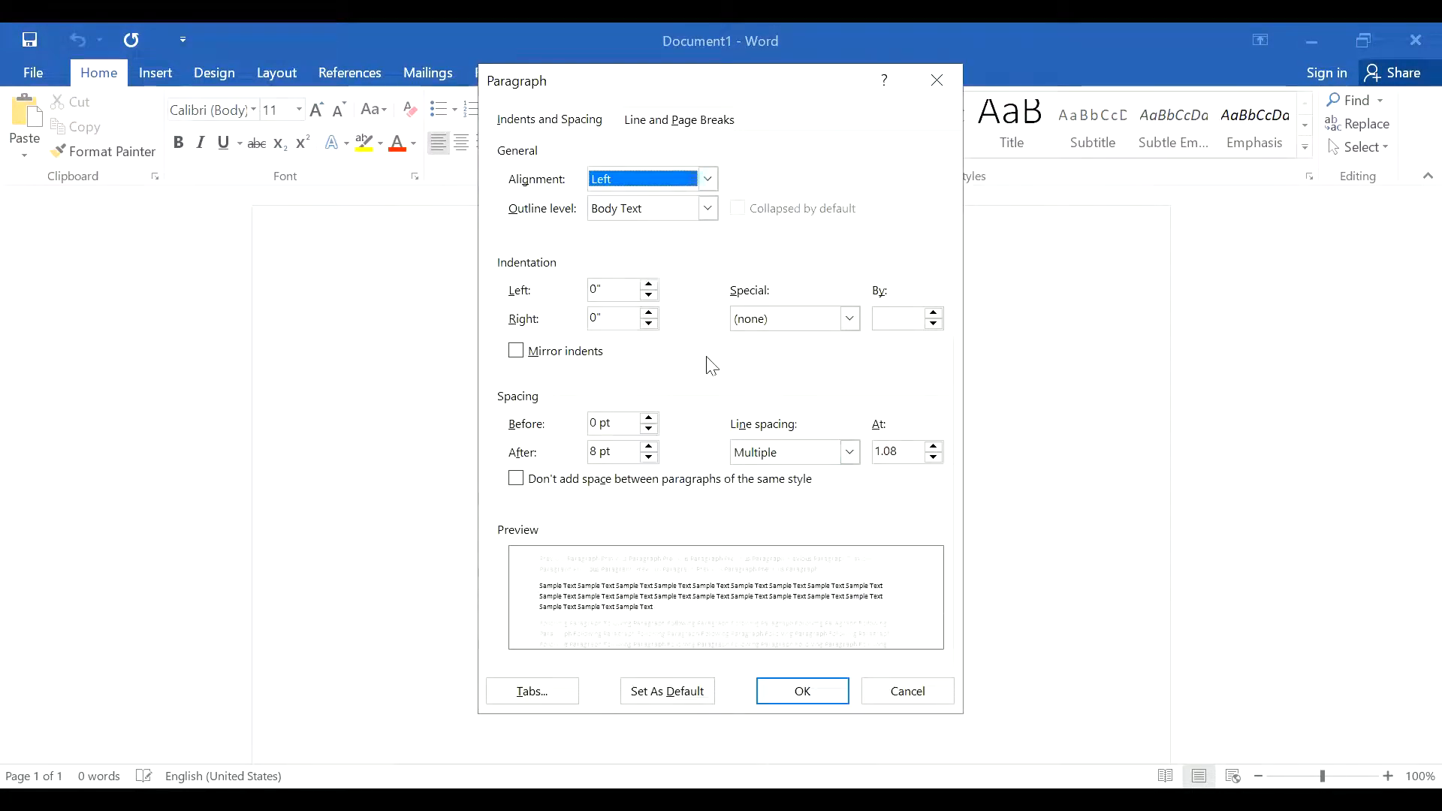
pyautogui.click(851, 453)
pyautogui.click(823, 506)
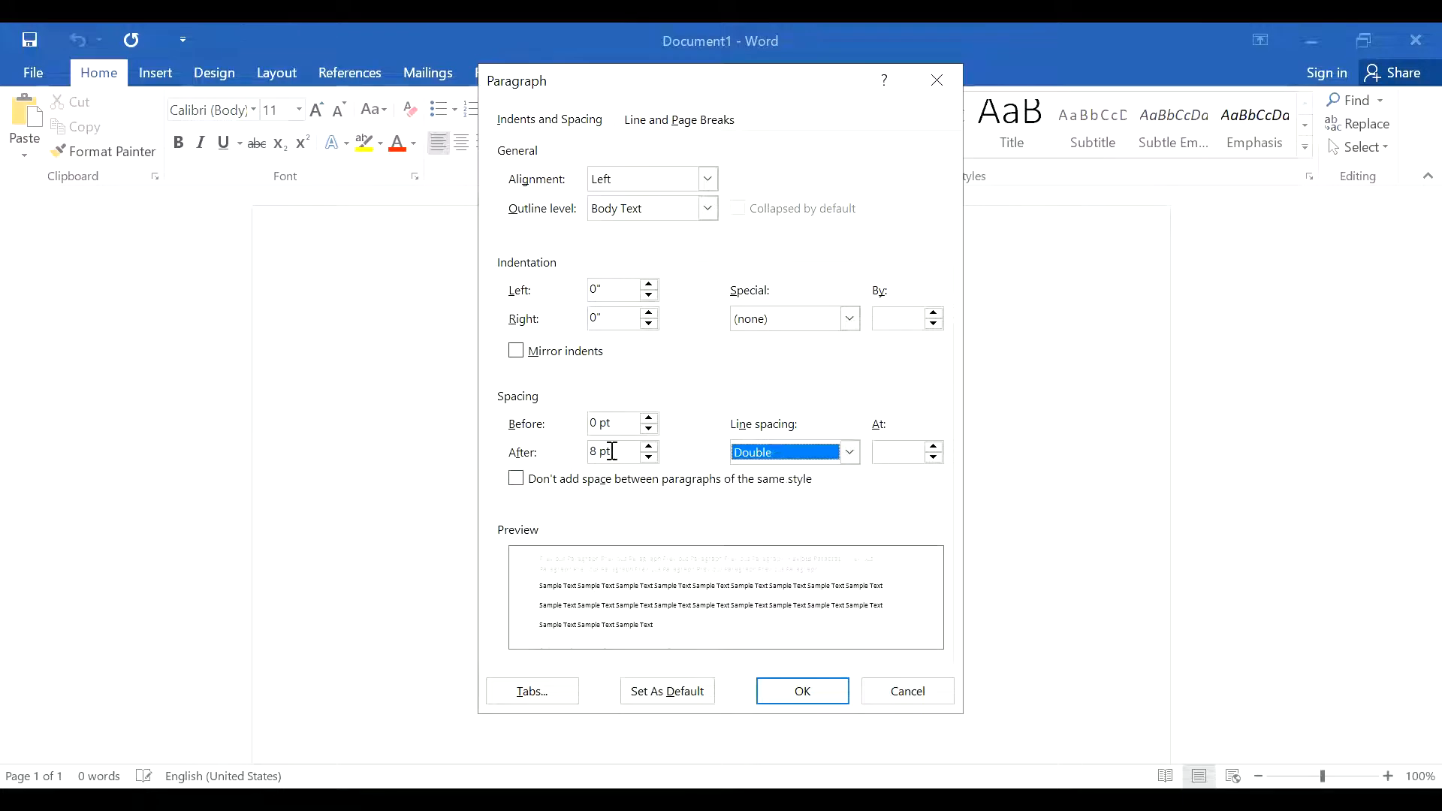
pyautogui.click(650, 457)
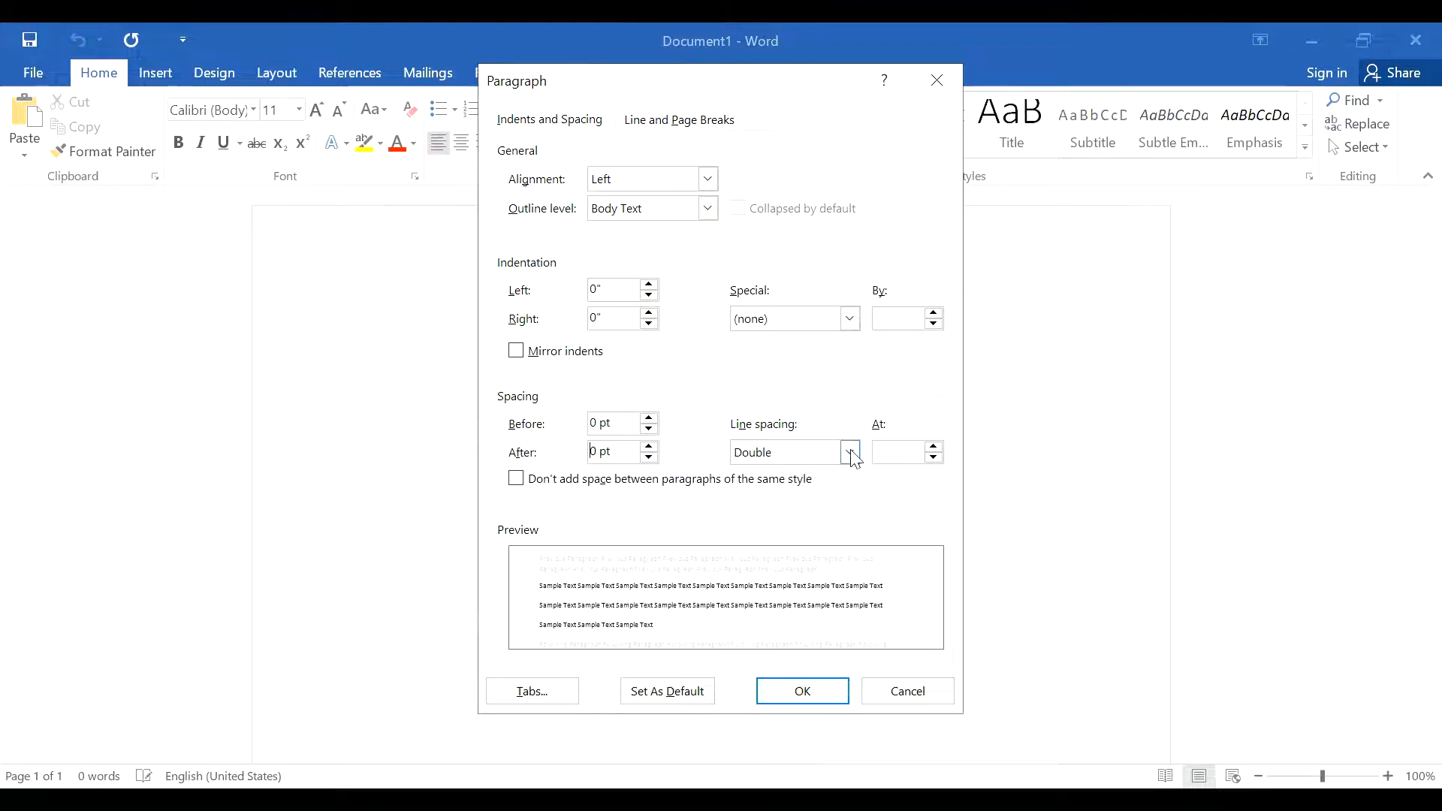
pyautogui.click(808, 693)
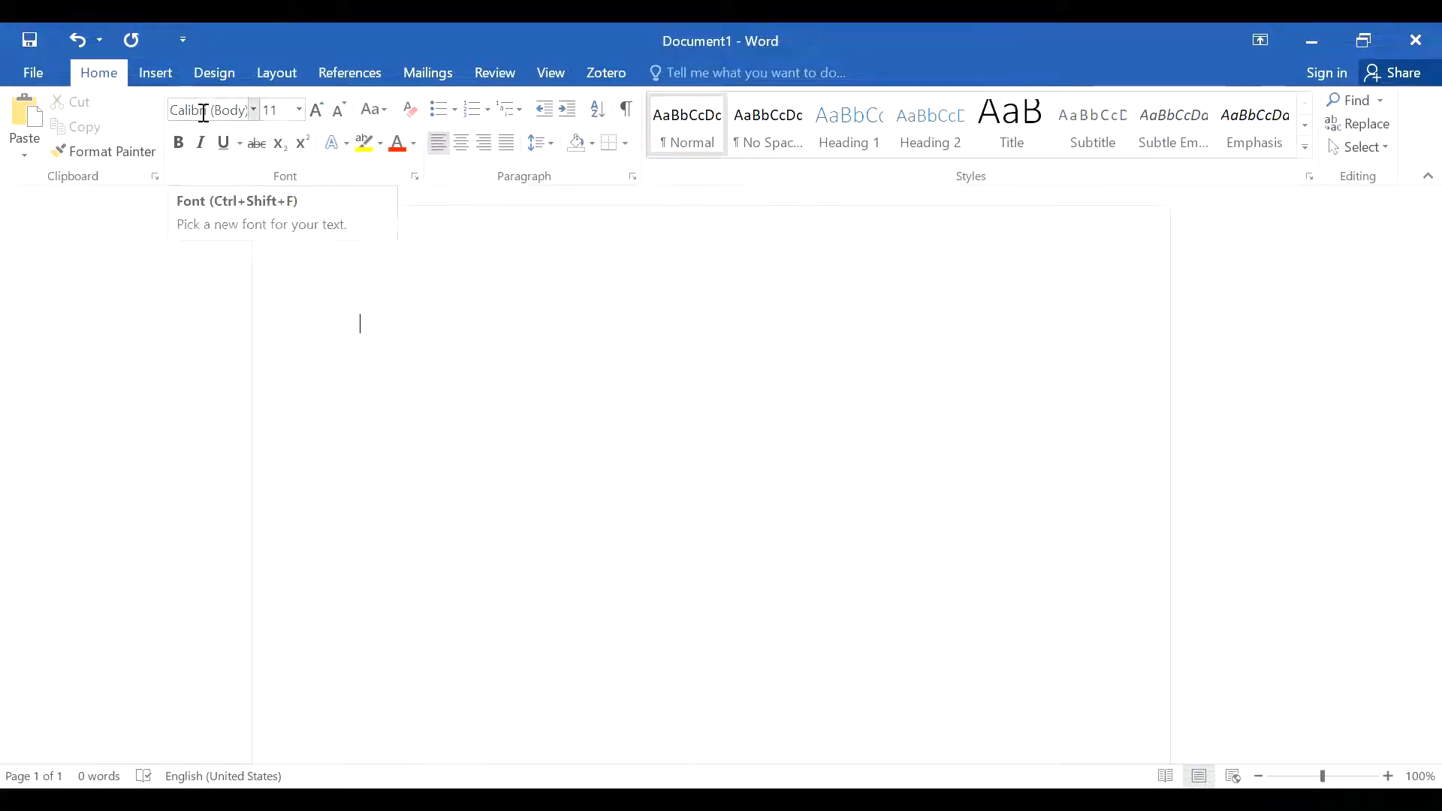
pyautogui.click(253, 109)
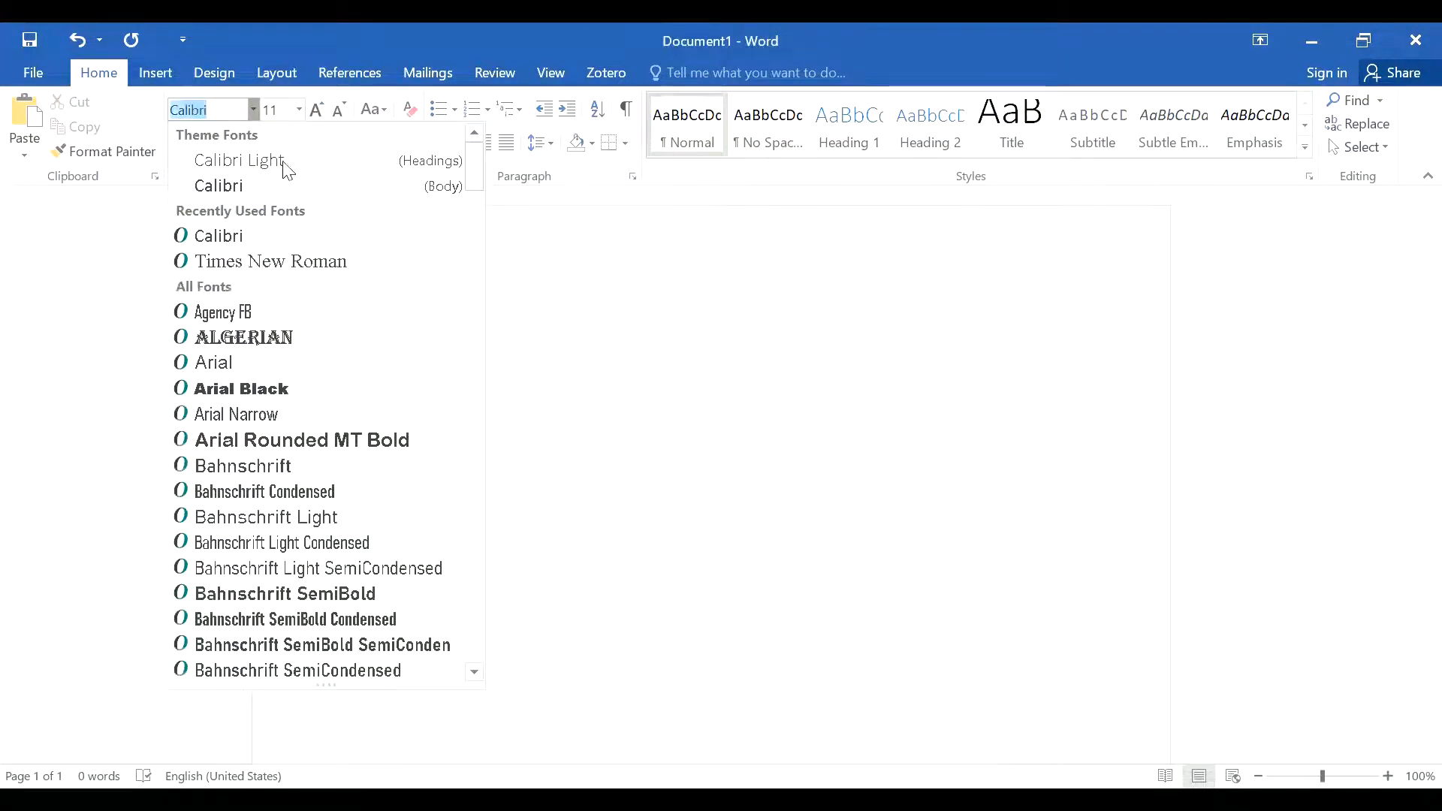
pyautogui.click(299, 110)
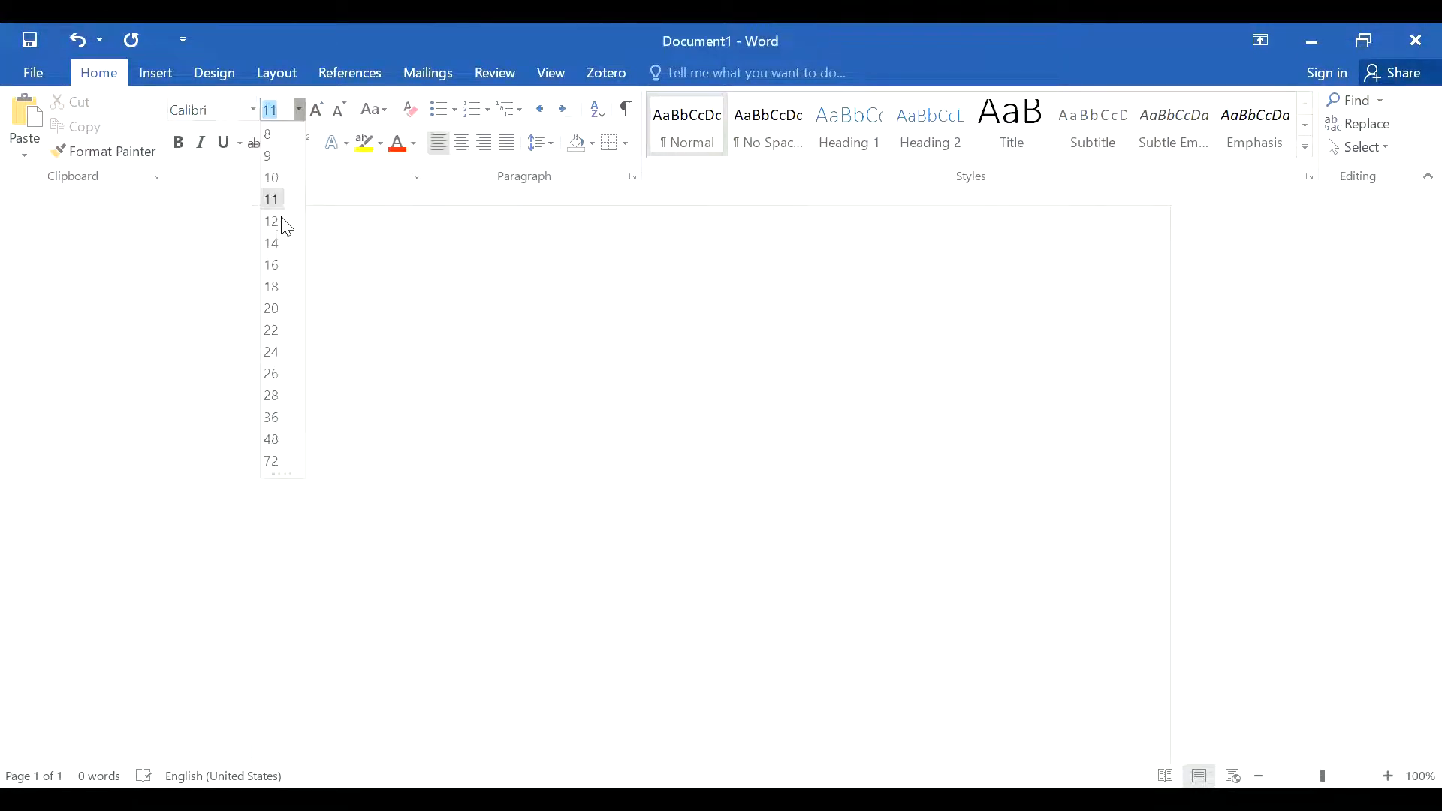
pyautogui.click(559, 372)
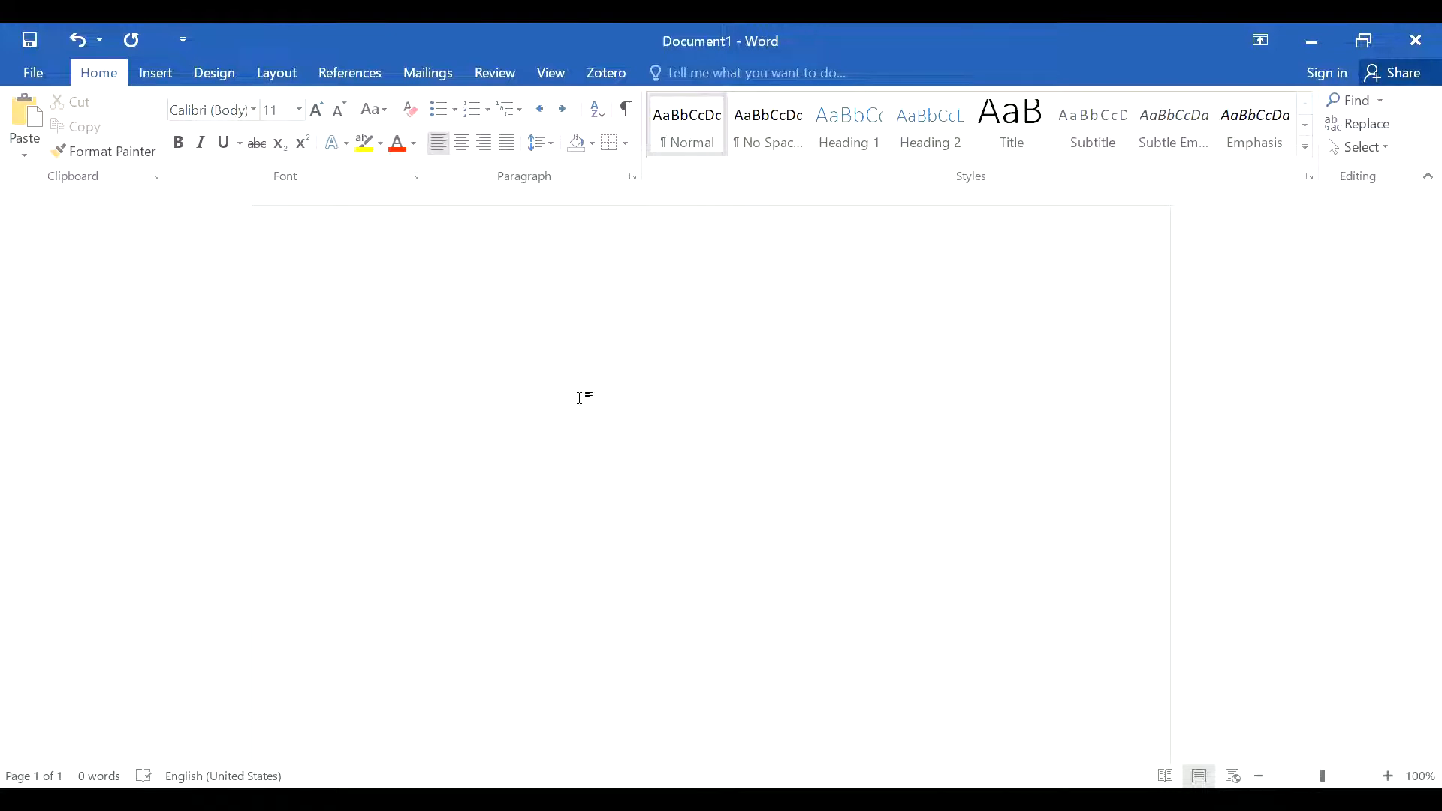
# Step: Add blank lines at the top of the page and switch on centred, bold formatting for the title
pyautogui.press('Return')
pyautogui.press('Return')
pyautogui.press('Return')
pyautogui.press('Return')
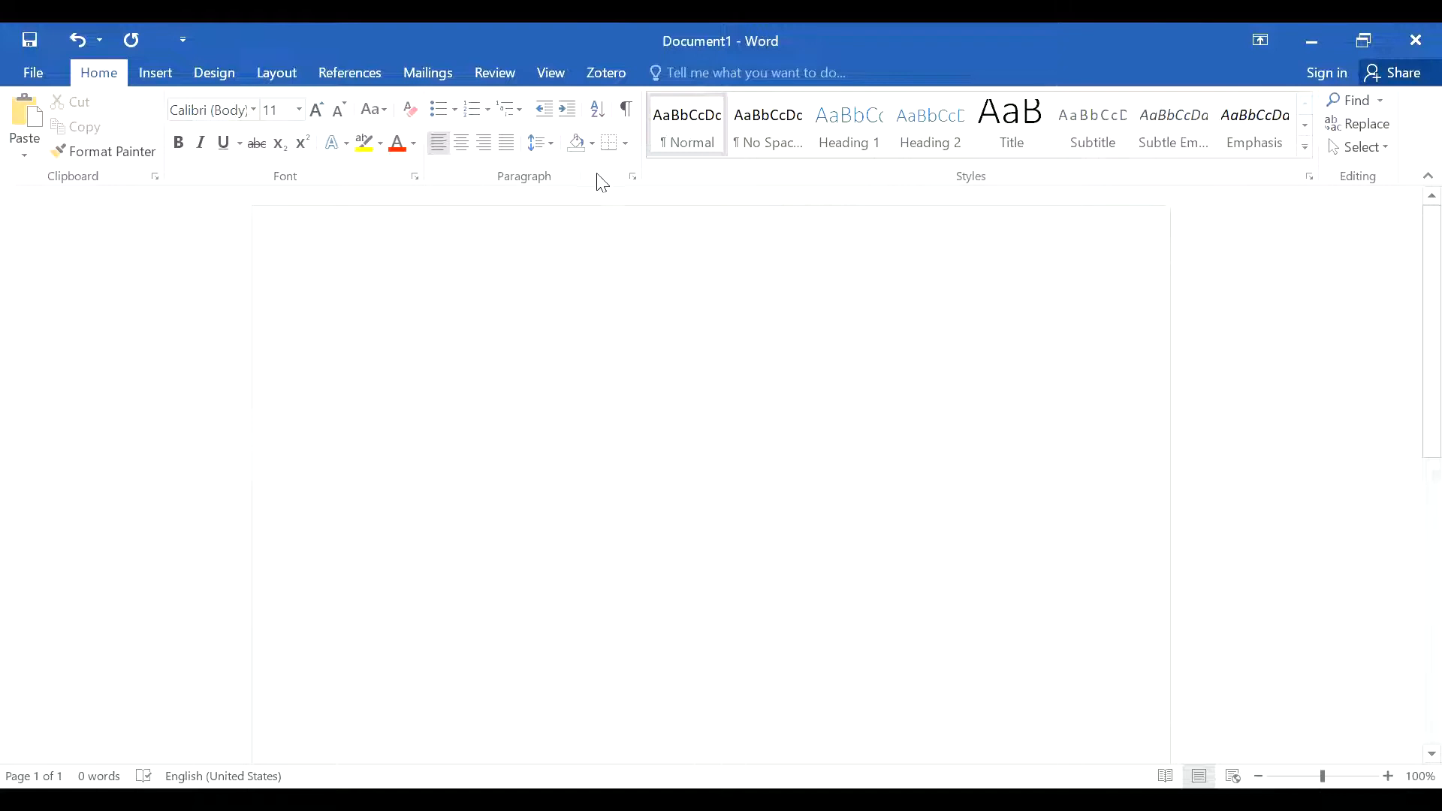
pyautogui.click(444, 155)
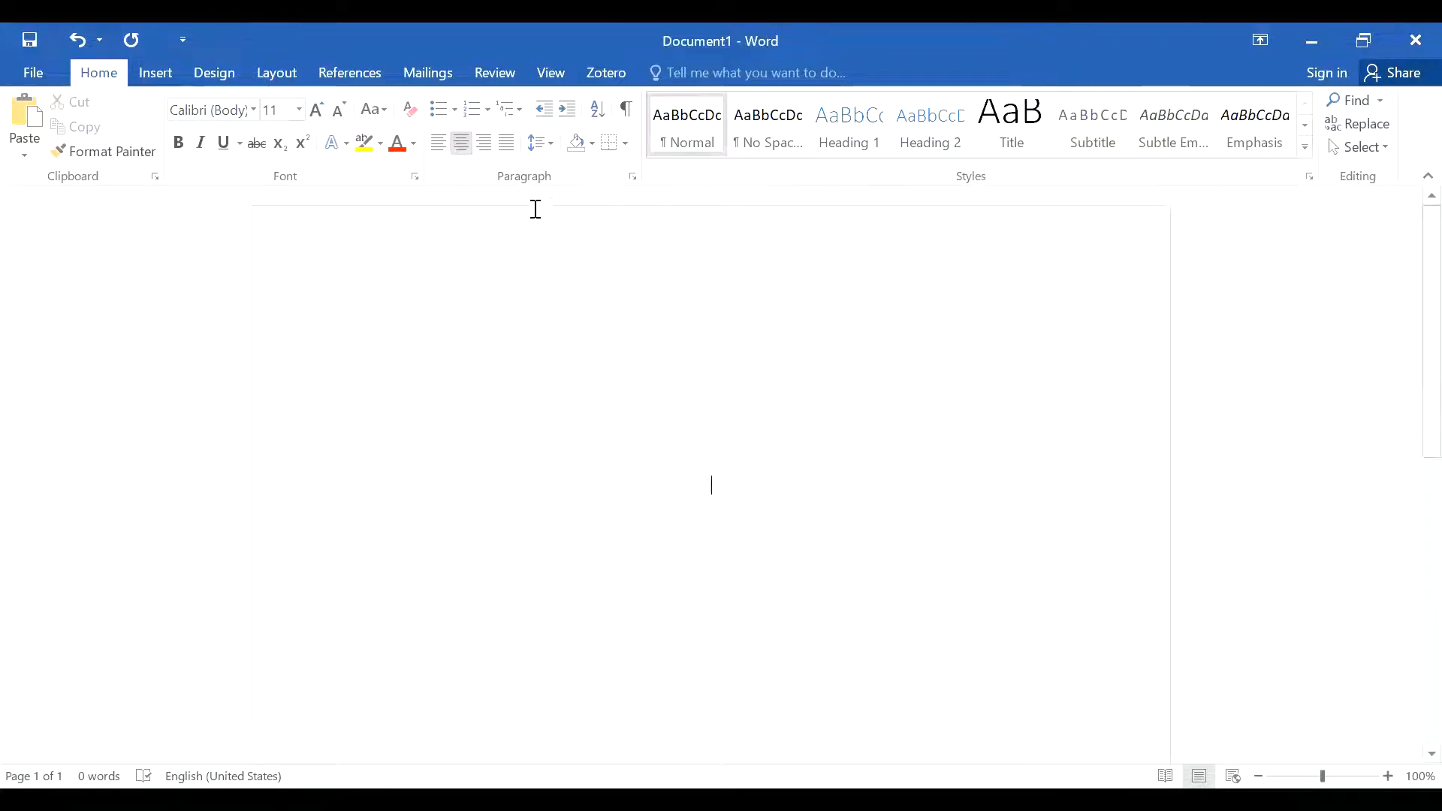
pyautogui.click(184, 151)
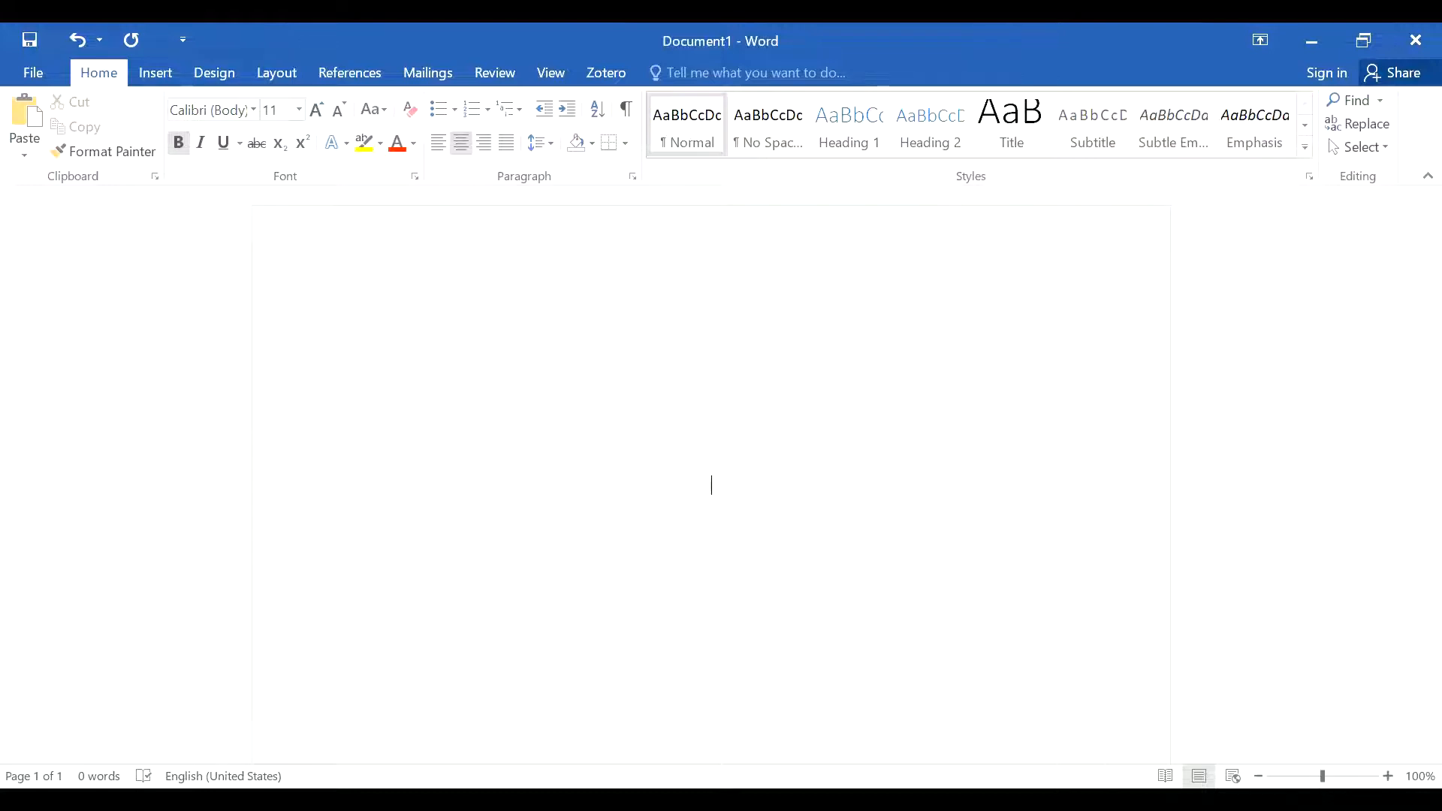
pyautogui.hotkey('alt', 'Tab')
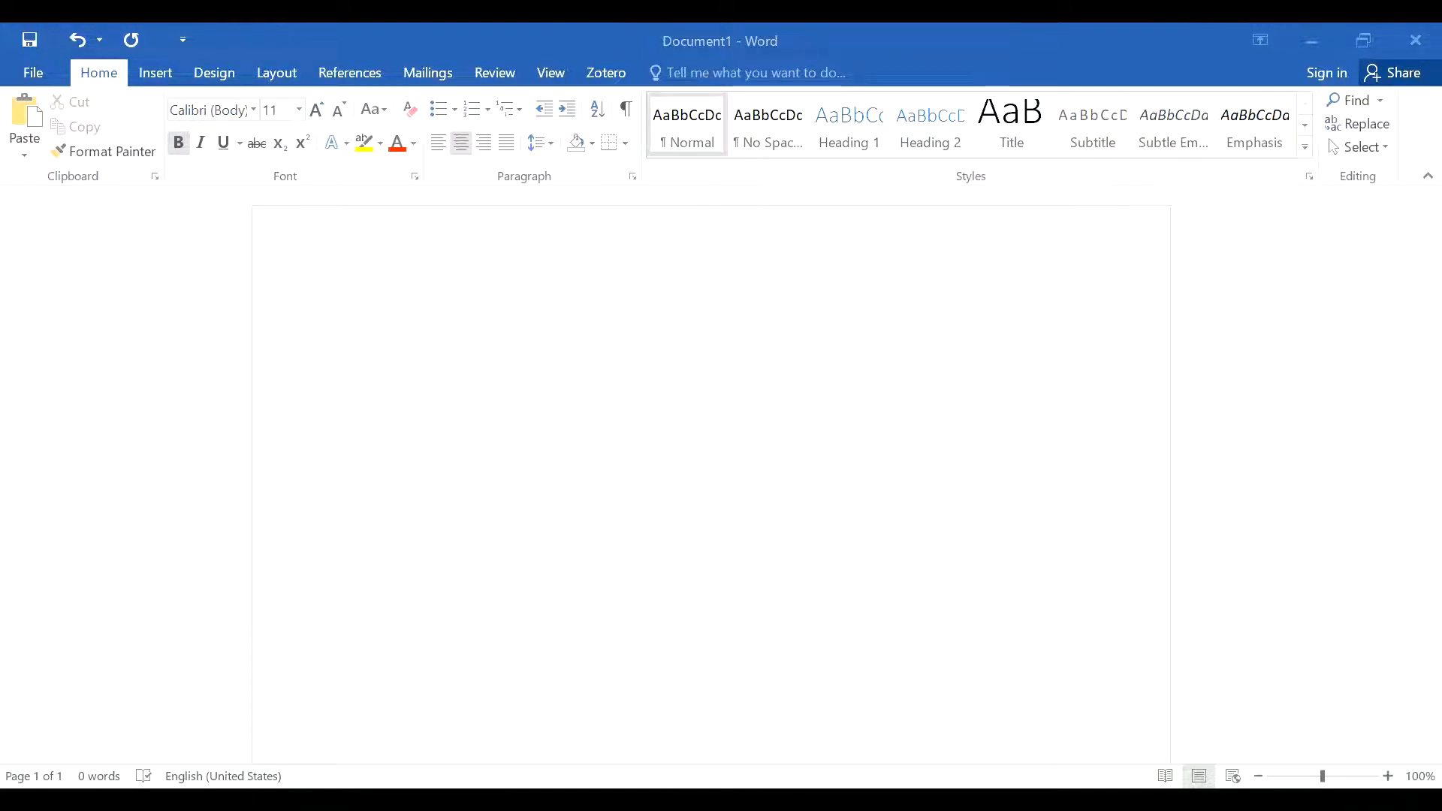
# Step: Type the title 'The Church will Provide: The Church and Public Education in Kenya', fixing the mistyped word
pyautogui.write('The ')
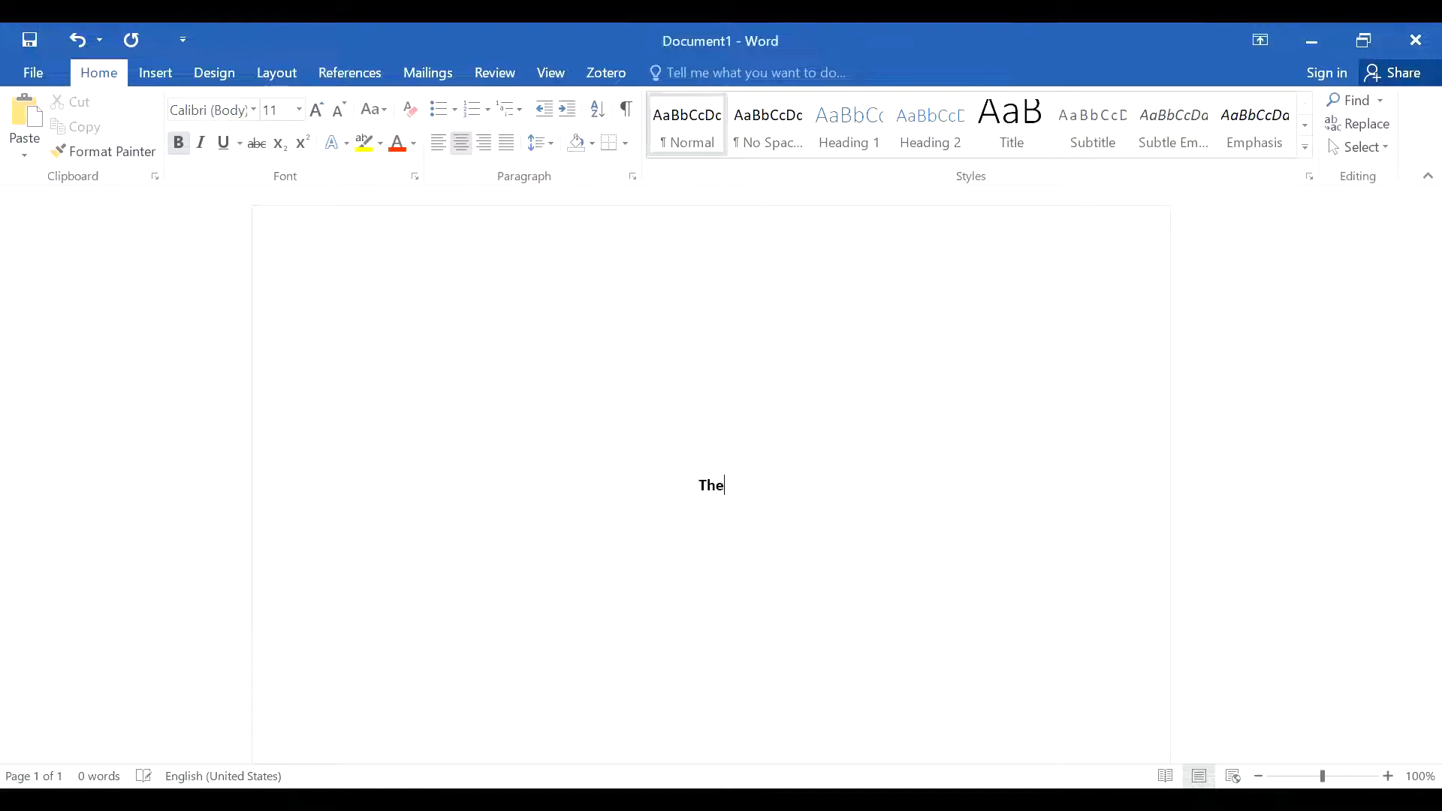
pyautogui.write('Church ')
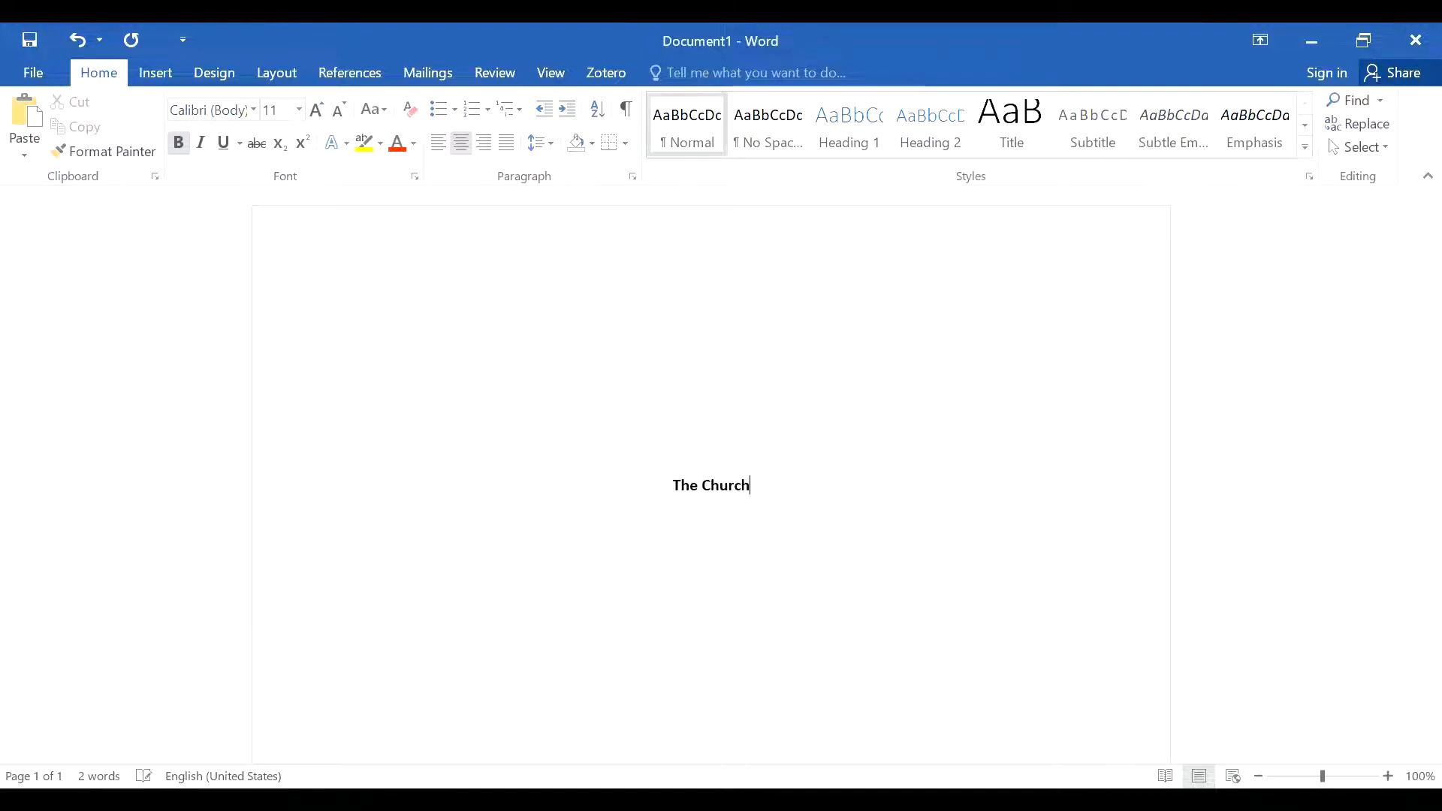
pyautogui.write('will ')
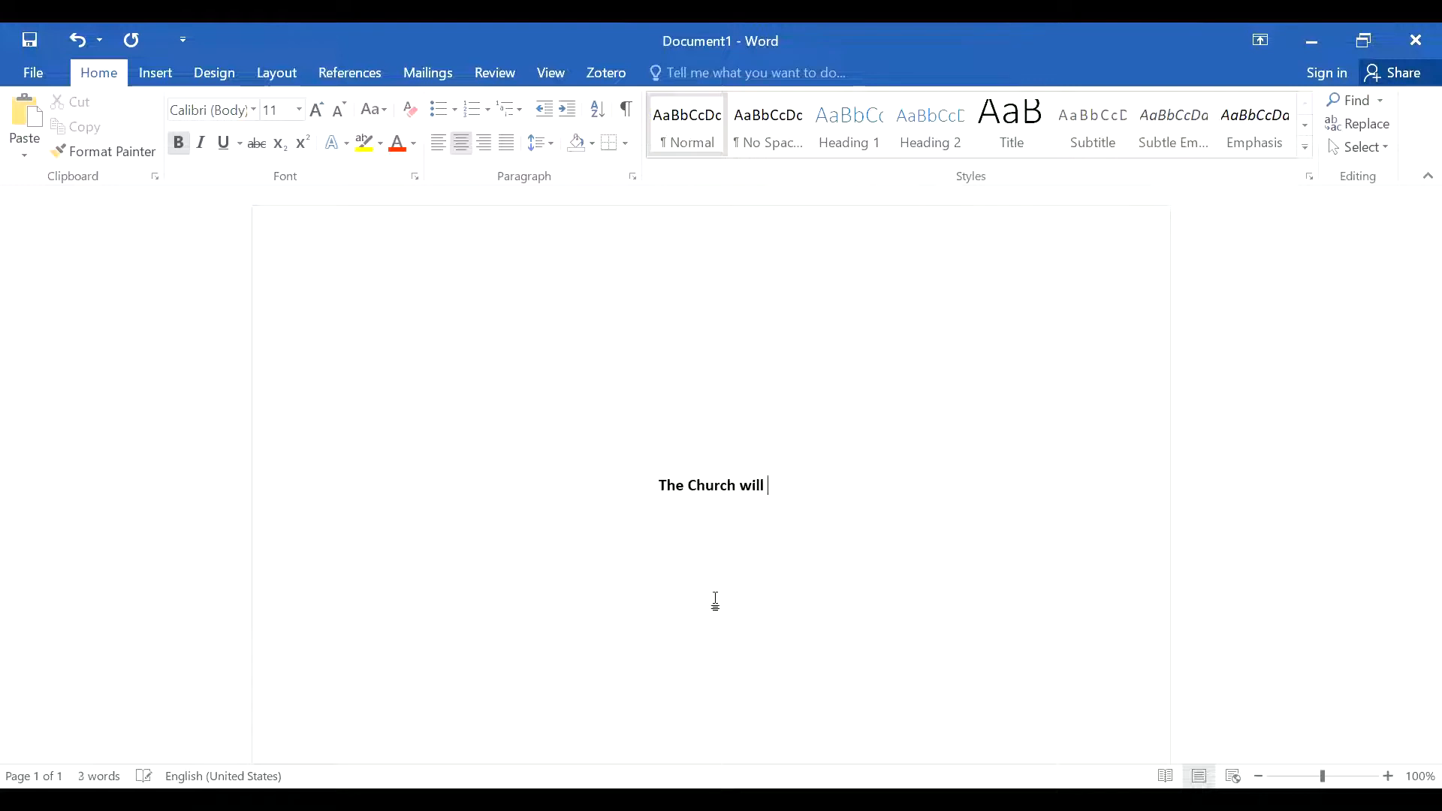
pyautogui.write('Provide')
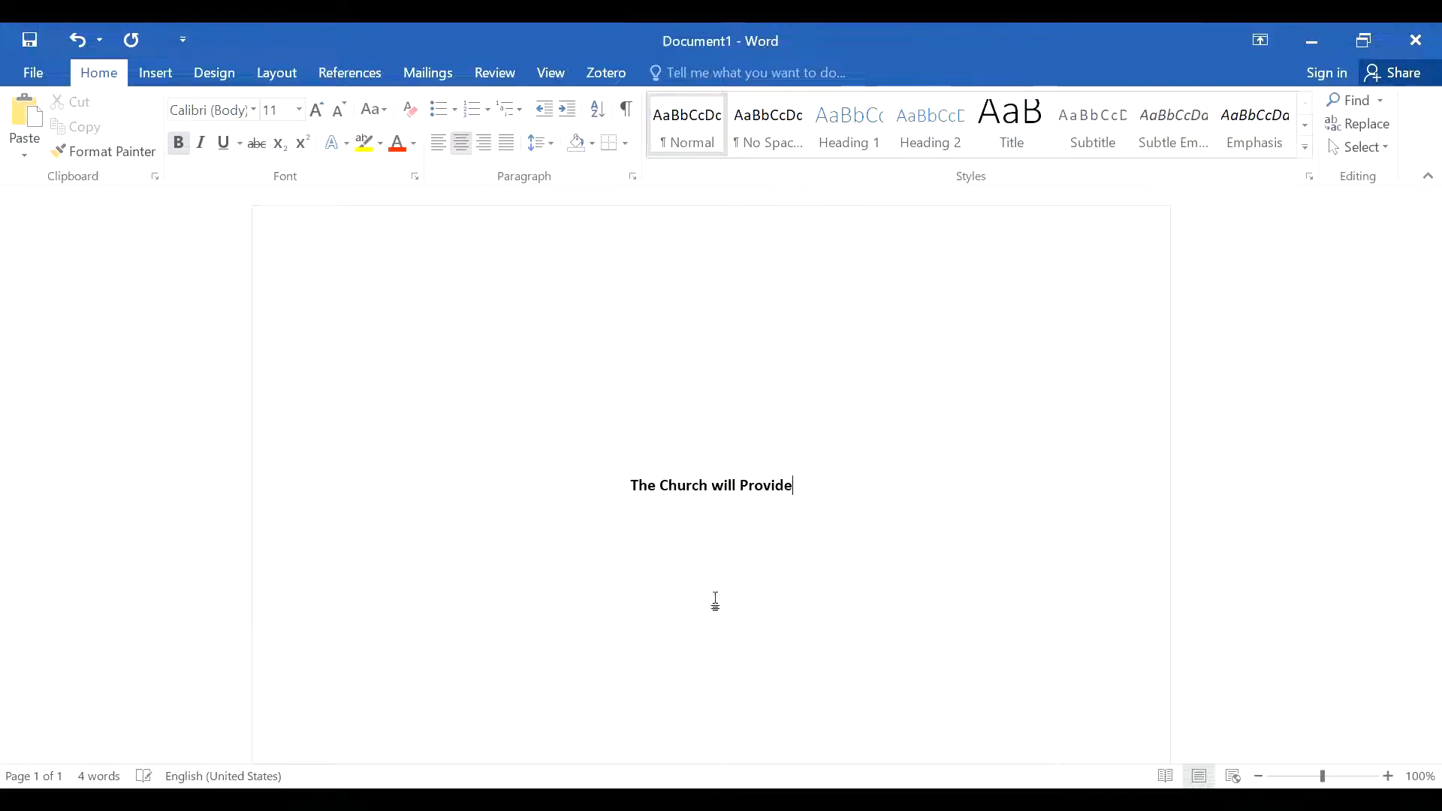
pyautogui.write(': The Ch')
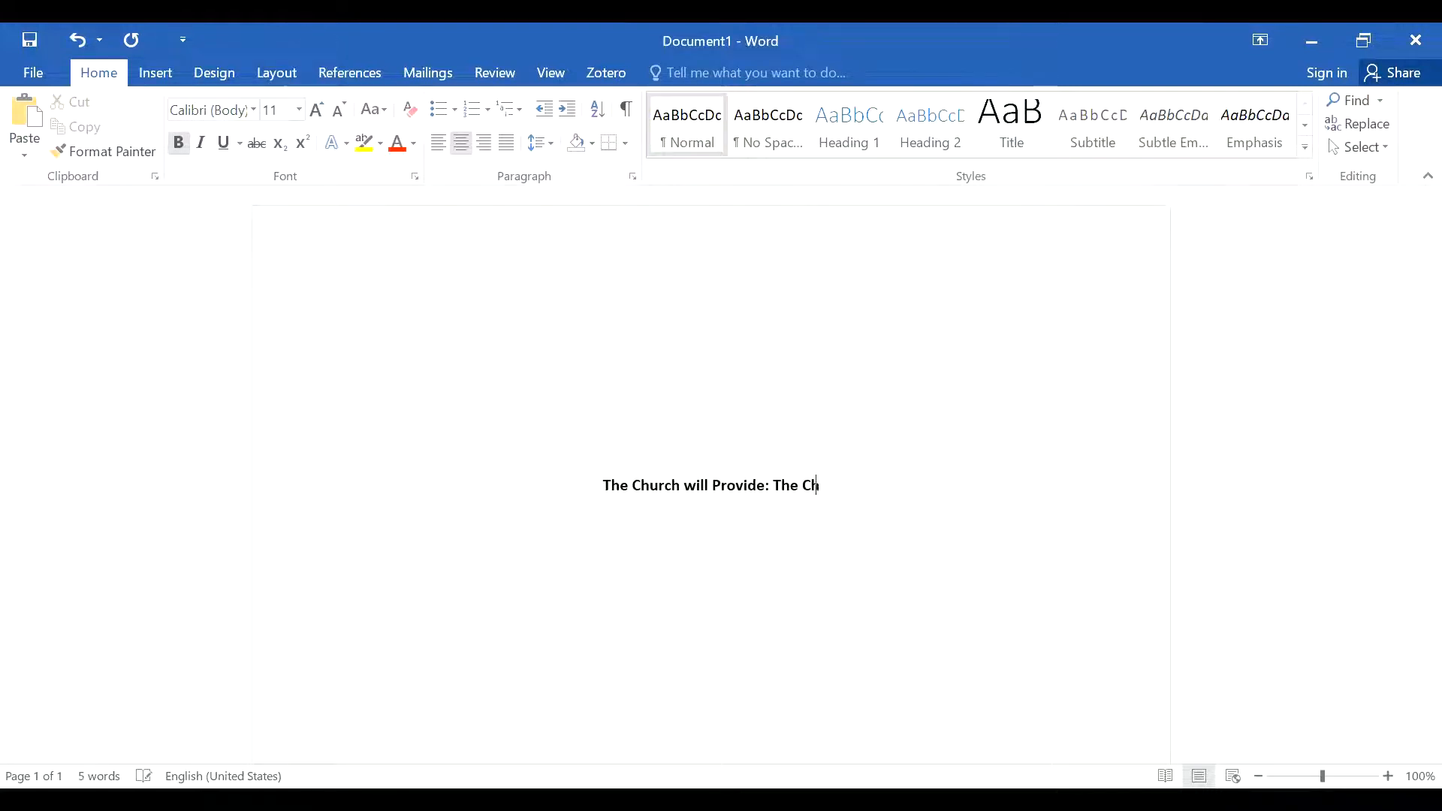
pyautogui.write('urch in')
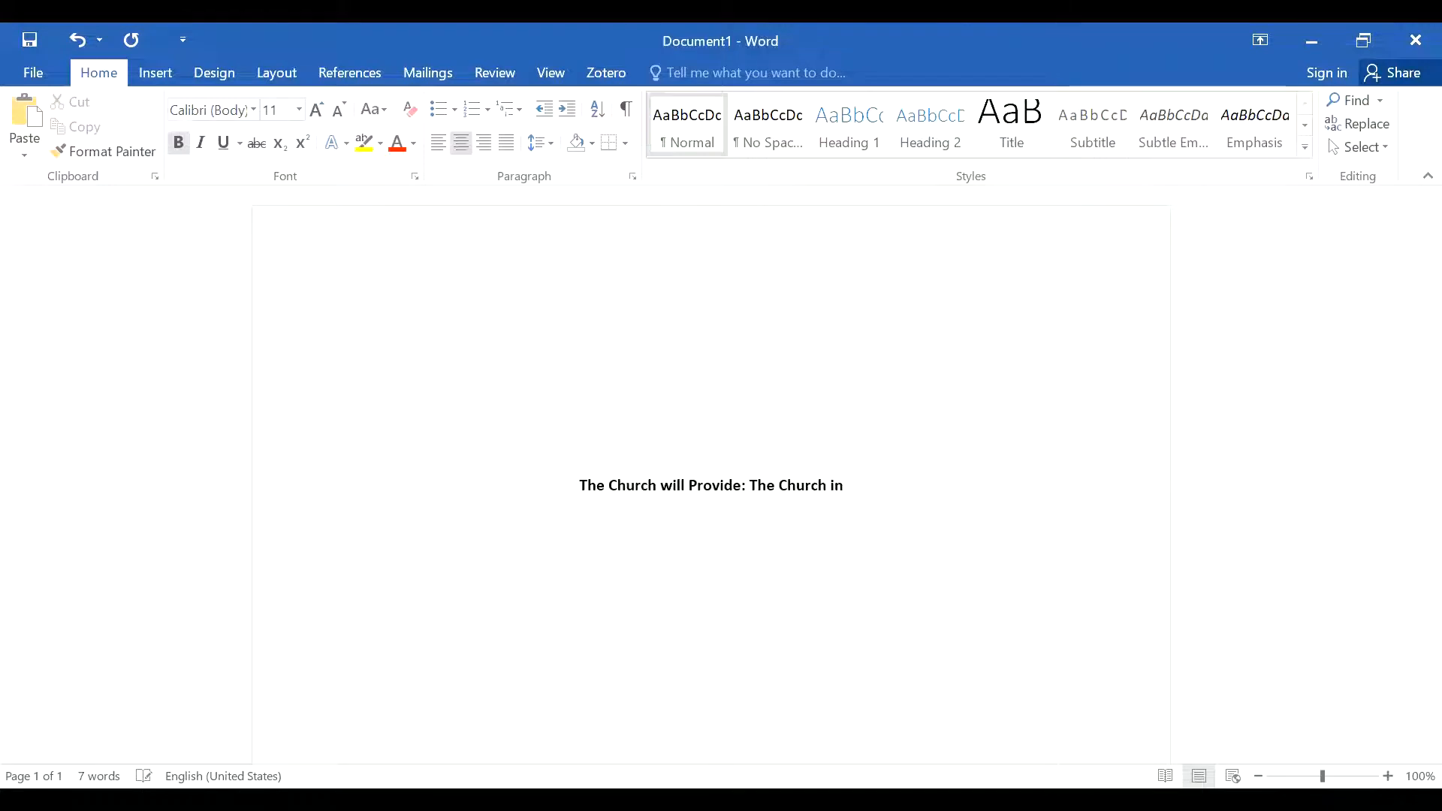
pyautogui.press('BackSpace')
pyautogui.press('BackSpace')
pyautogui.write('and Pub')
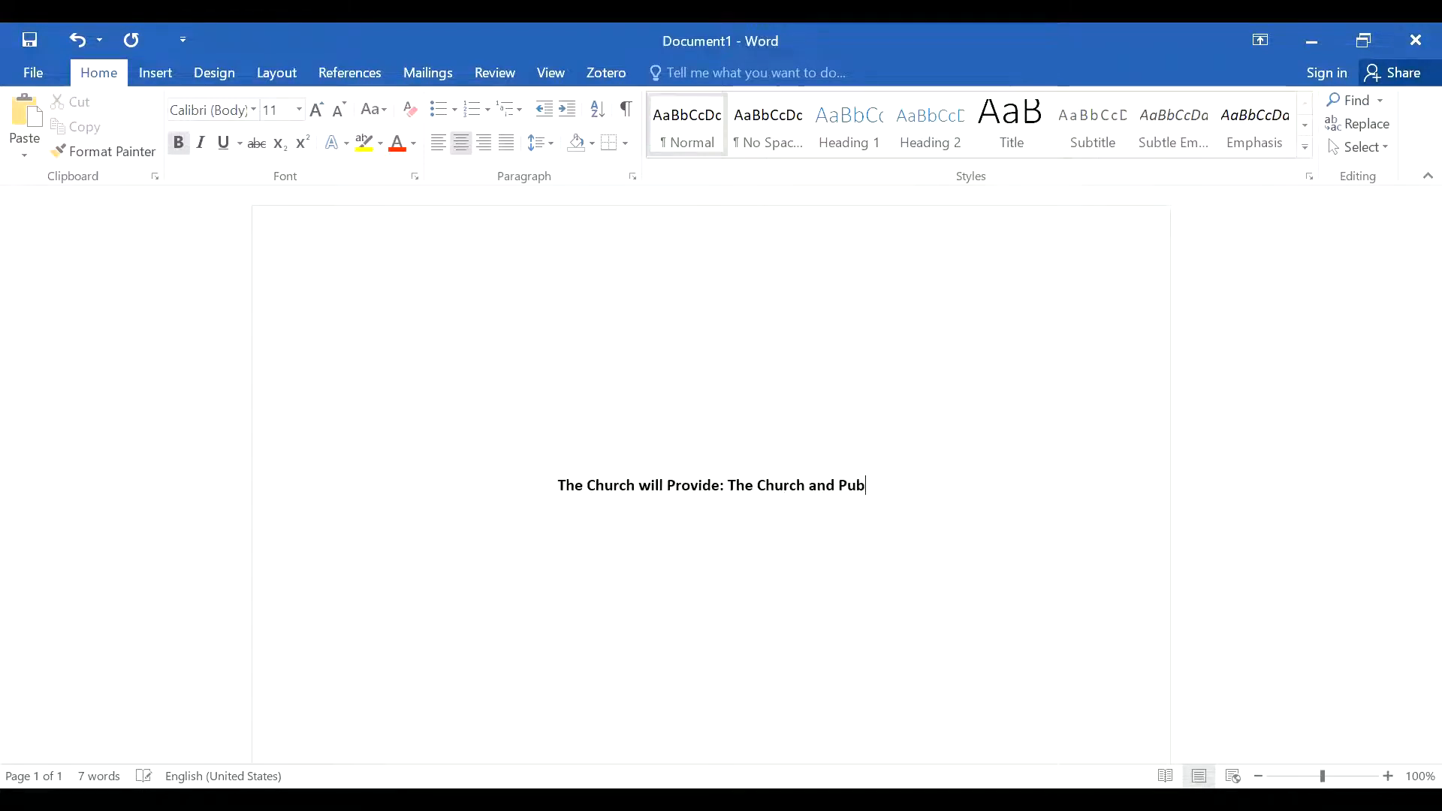
pyautogui.write('lic Edu')
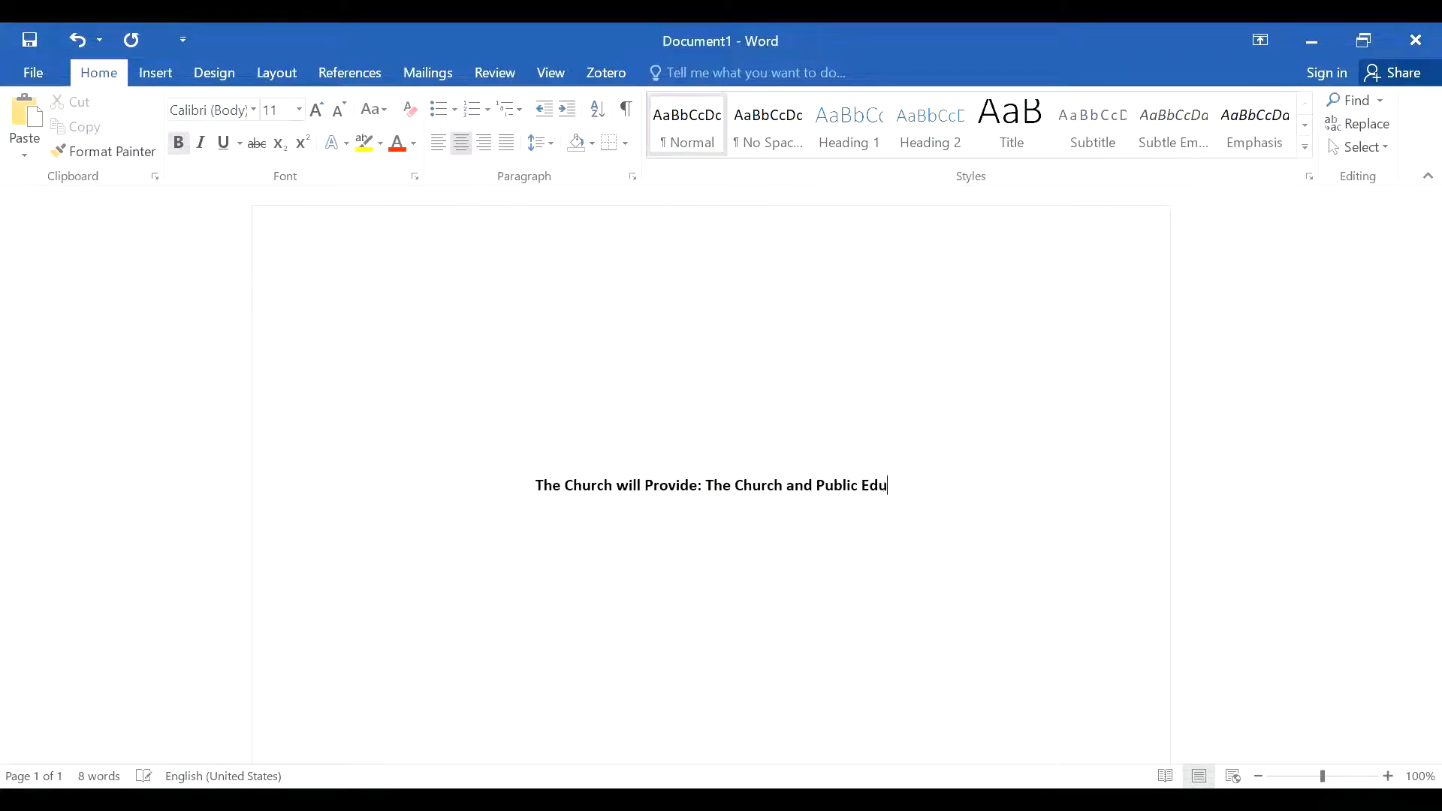
pyautogui.write('cation in ')
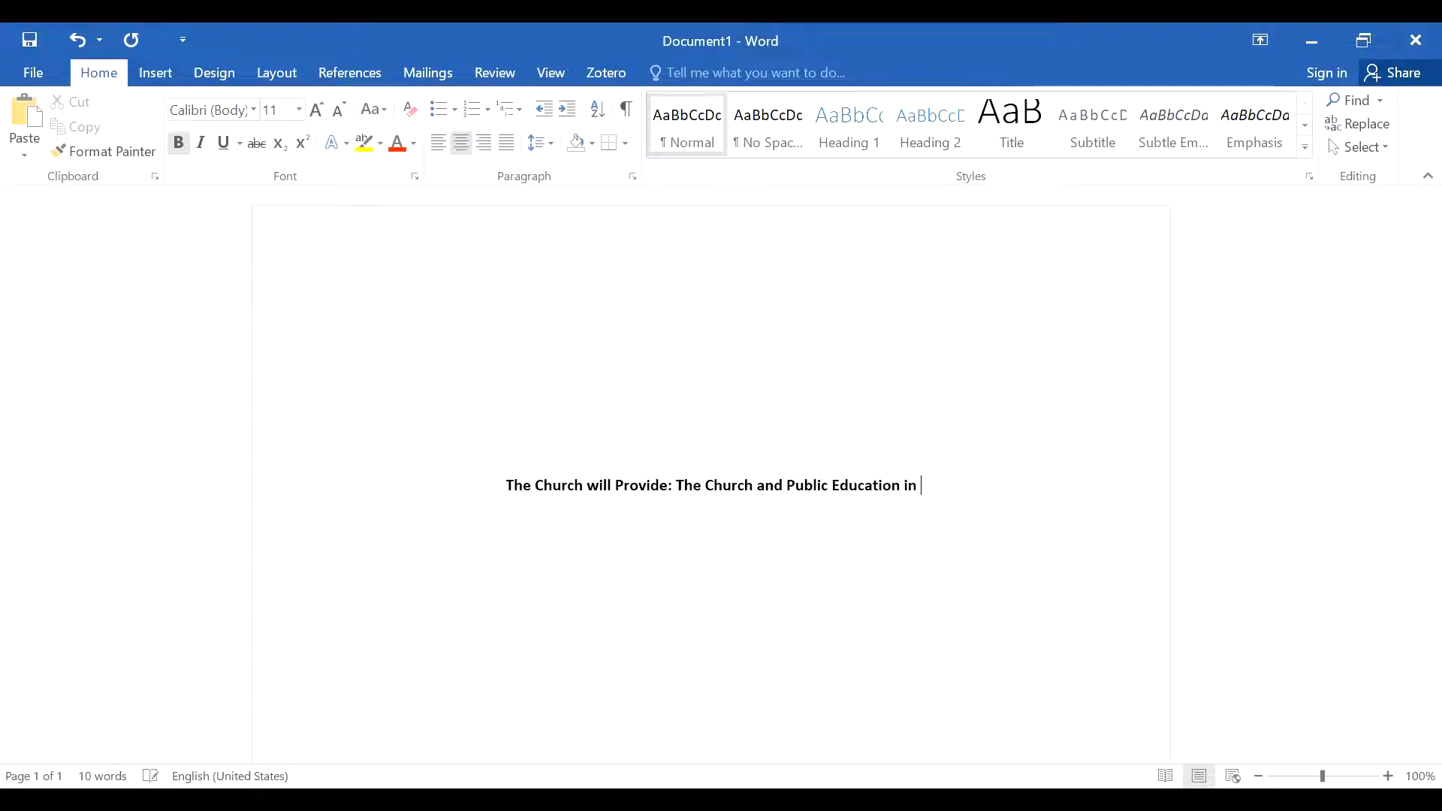
pyautogui.write('Kenya')
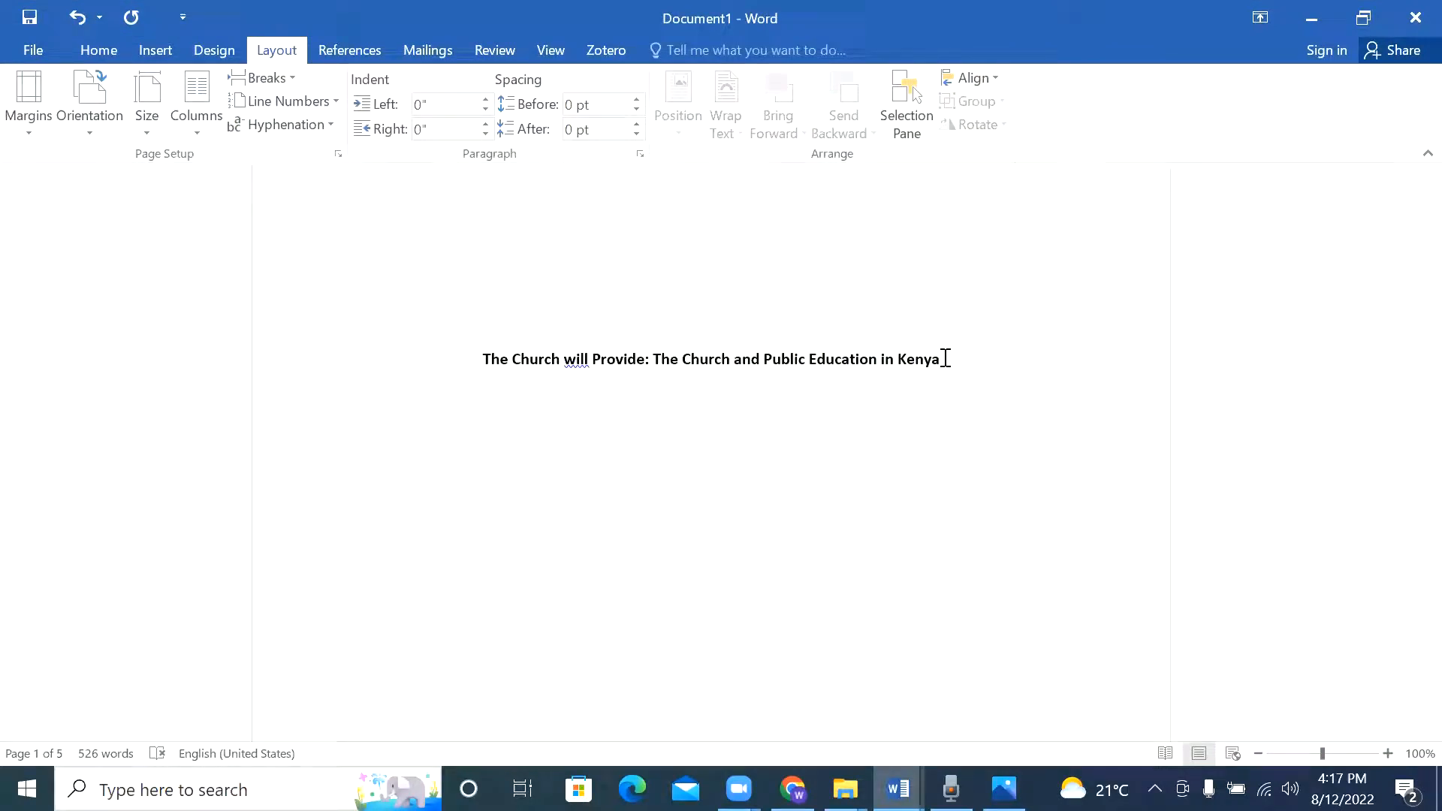
# Step: Start a new centred line below the title with bold turned off
pyautogui.press('Return')
pyautogui.click(102, 50)
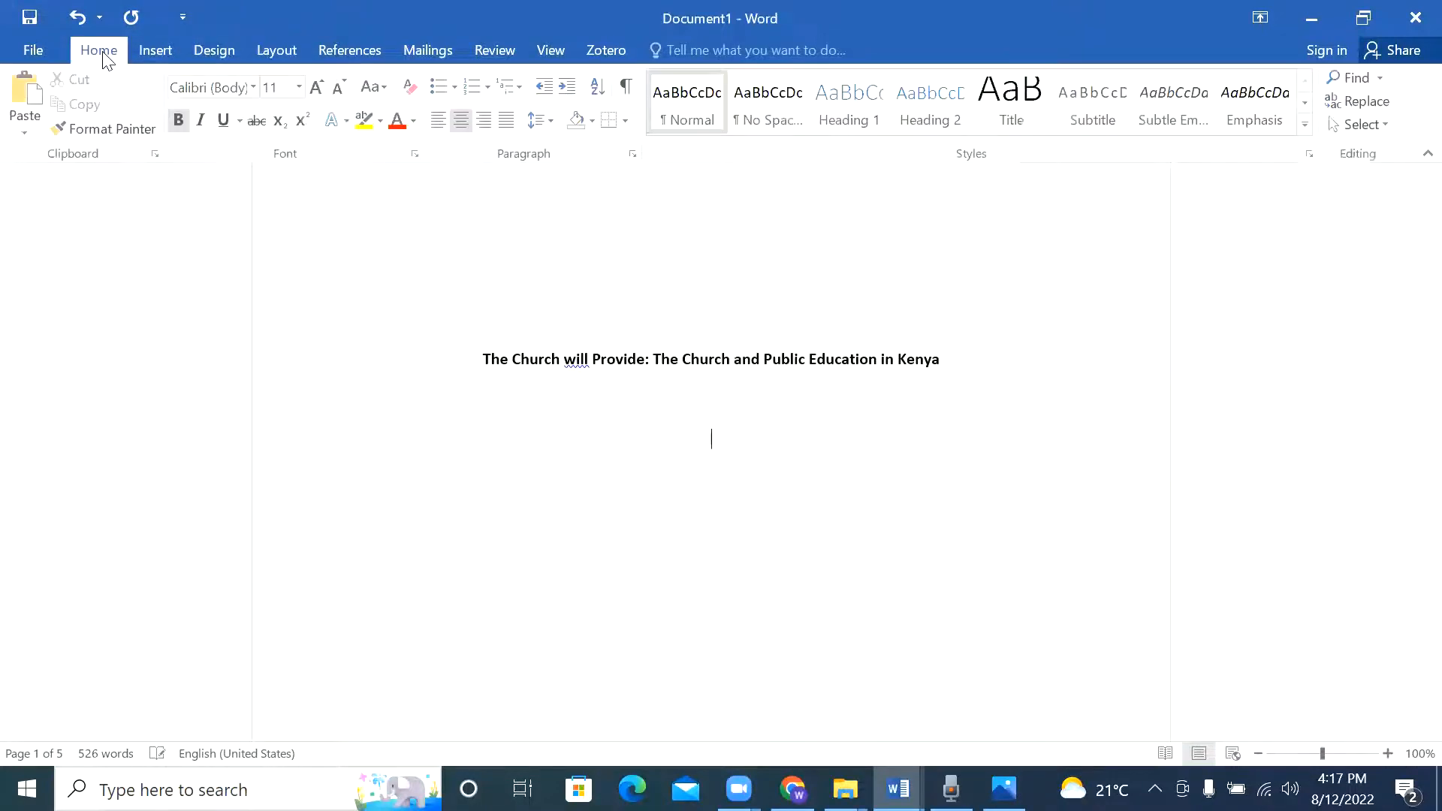
pyautogui.click(179, 120)
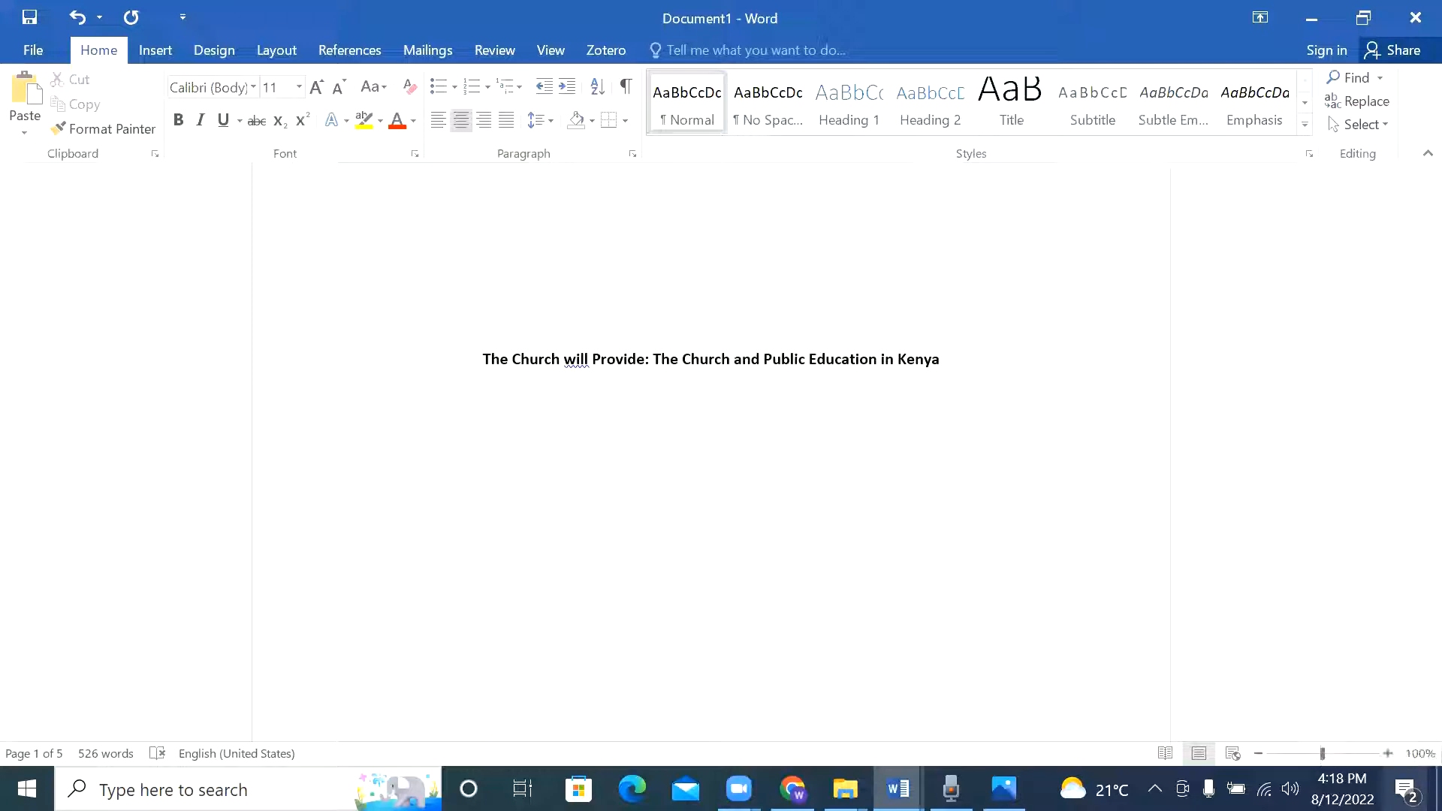
# Step: Type the author's name and student number on the centred line, then start a new line
pyautogui.write('Wandia N')
pyautogui.press('BackSpace')
pyautogui.write('M. Njoya, ')
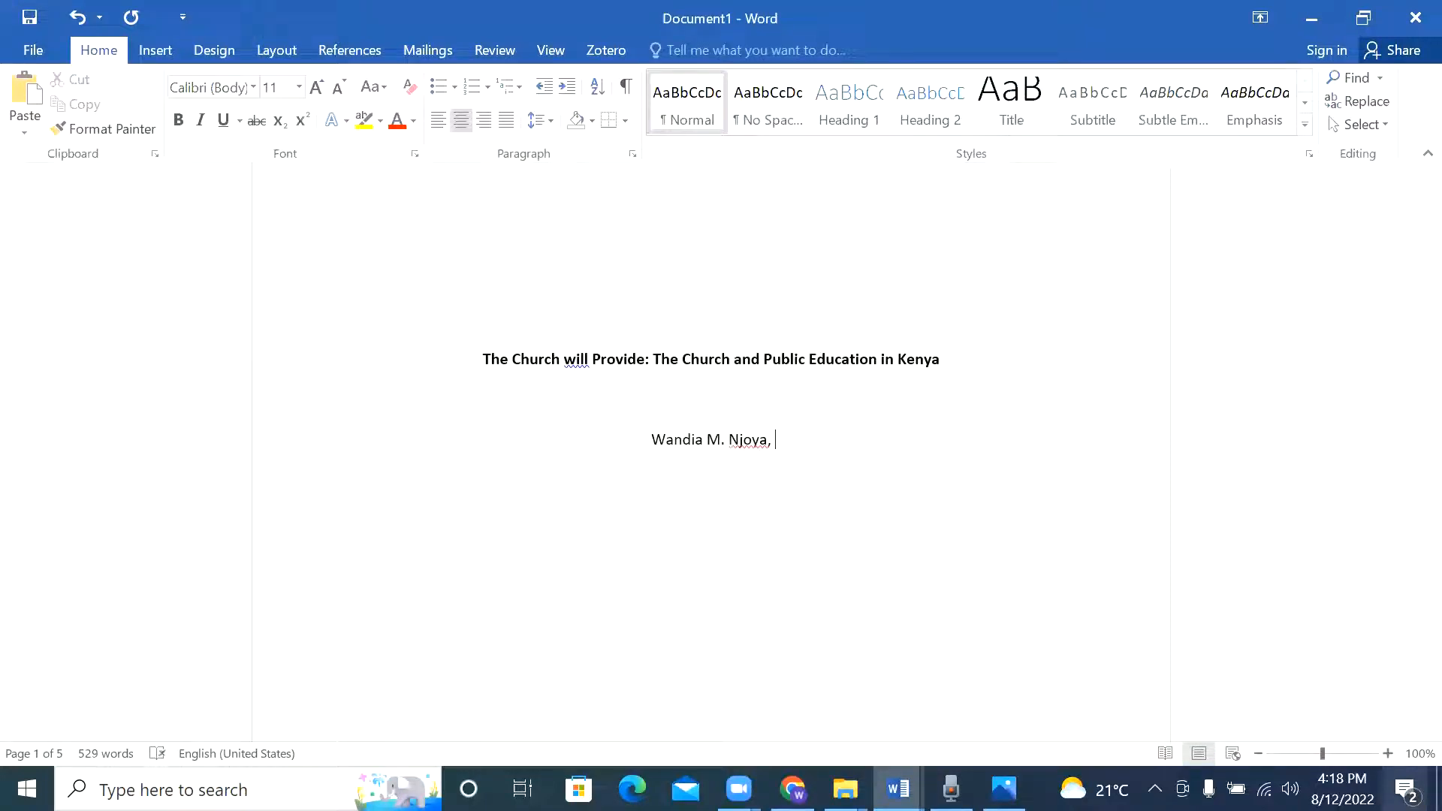
pyautogui.write('00-00')
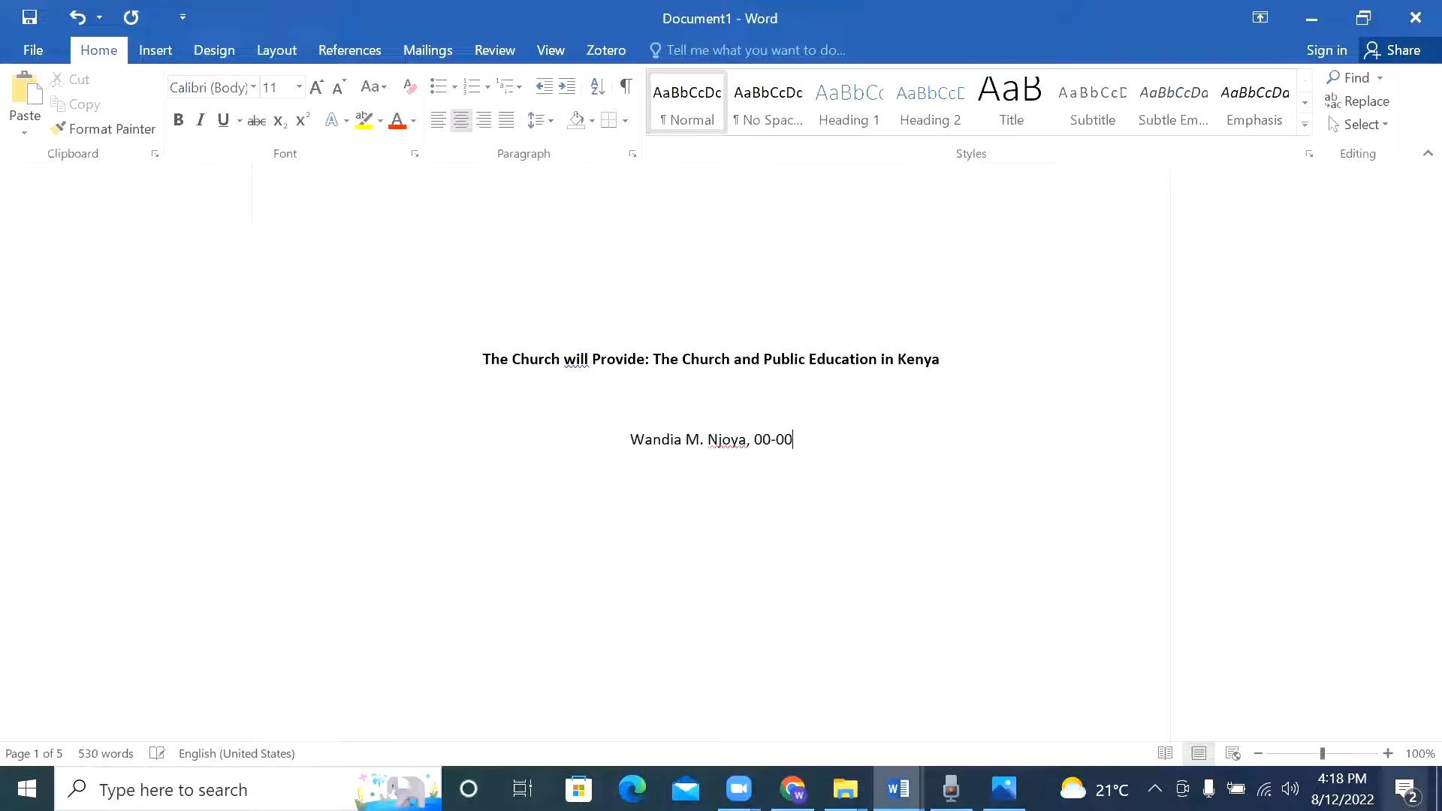
pyautogui.write('00')
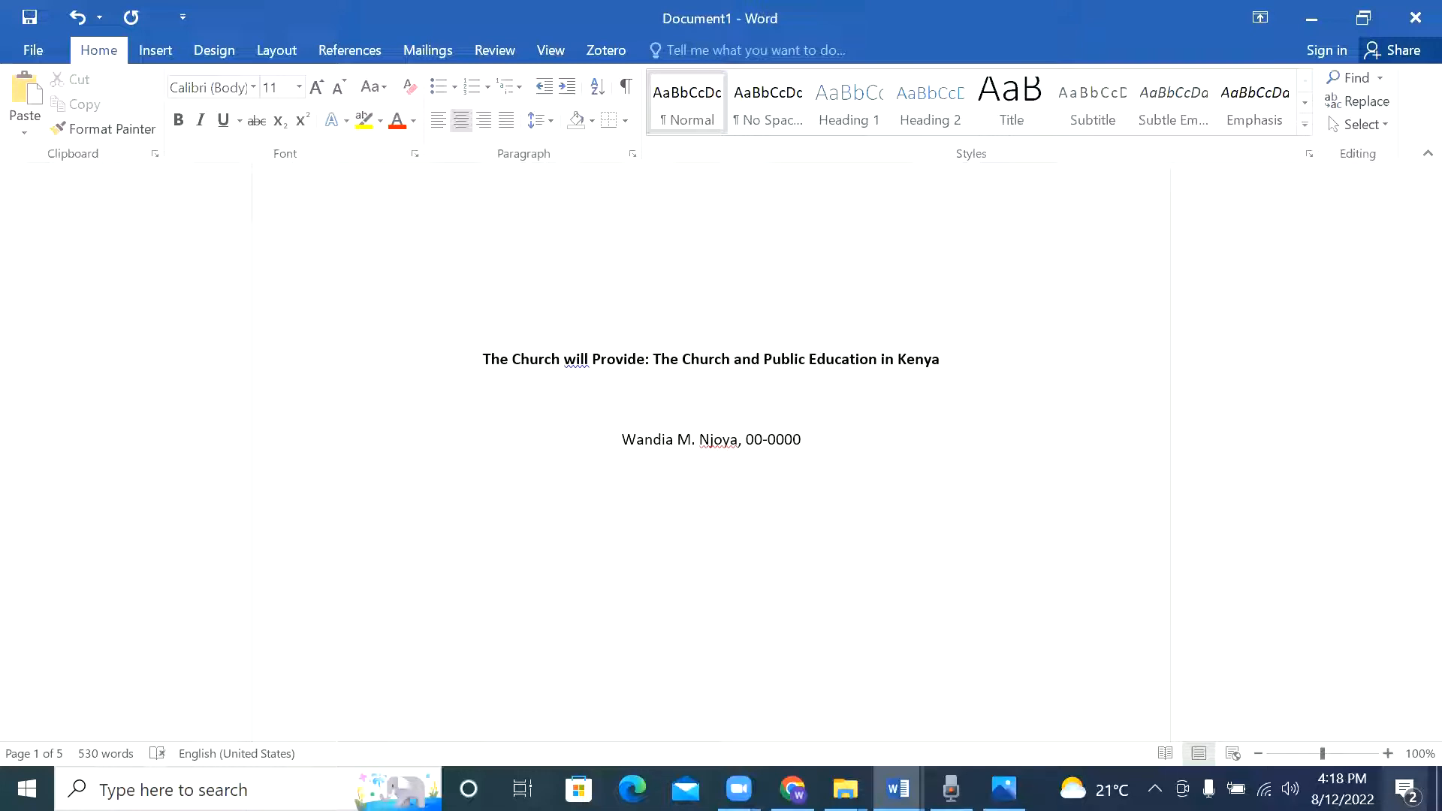
pyautogui.press('Return')
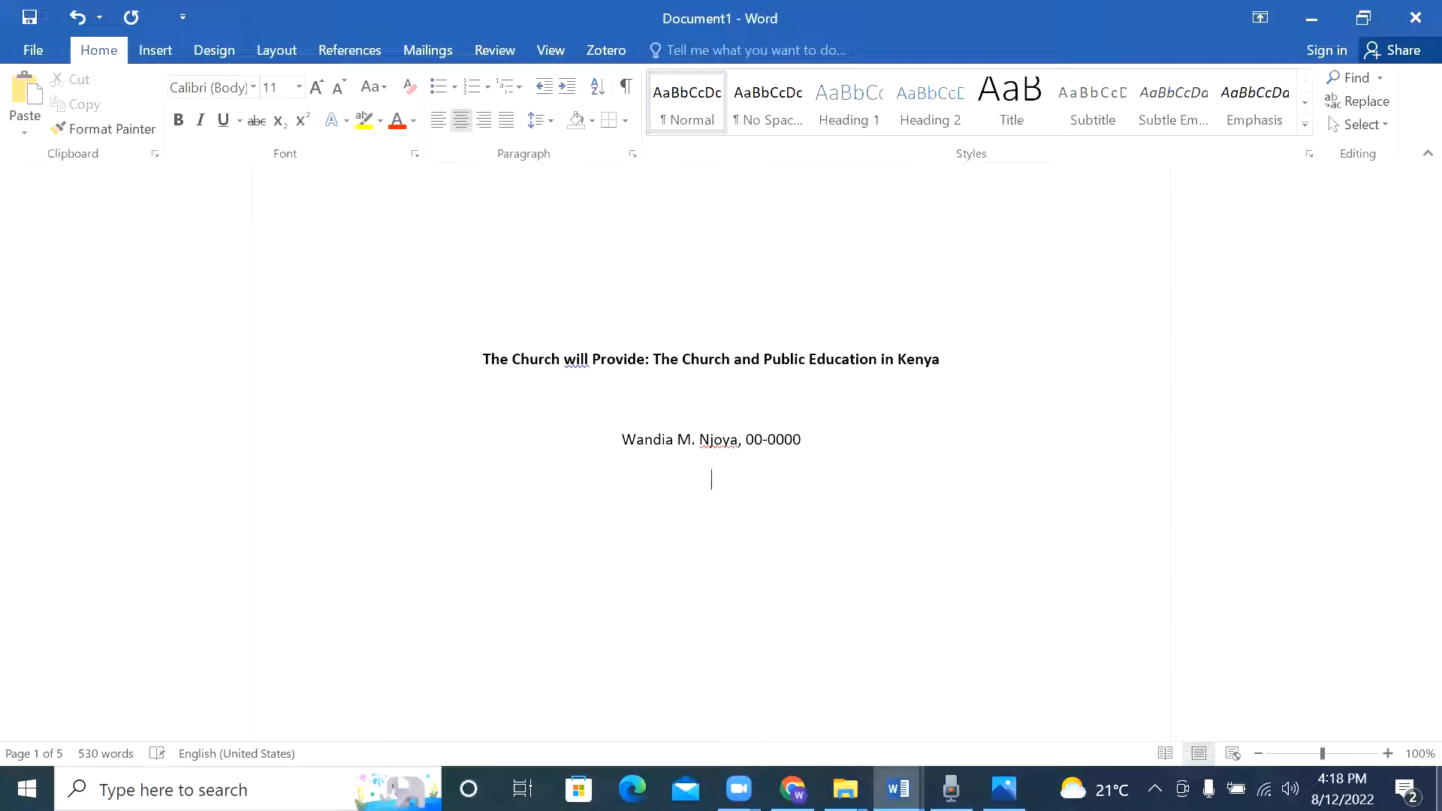
# Step: Type 'Department of Language and Performing Arts, Daystar University', the course 'ENG 112A: Advanced Writing', and the instructor's name
pyautogui.write('Department of Language and Per')
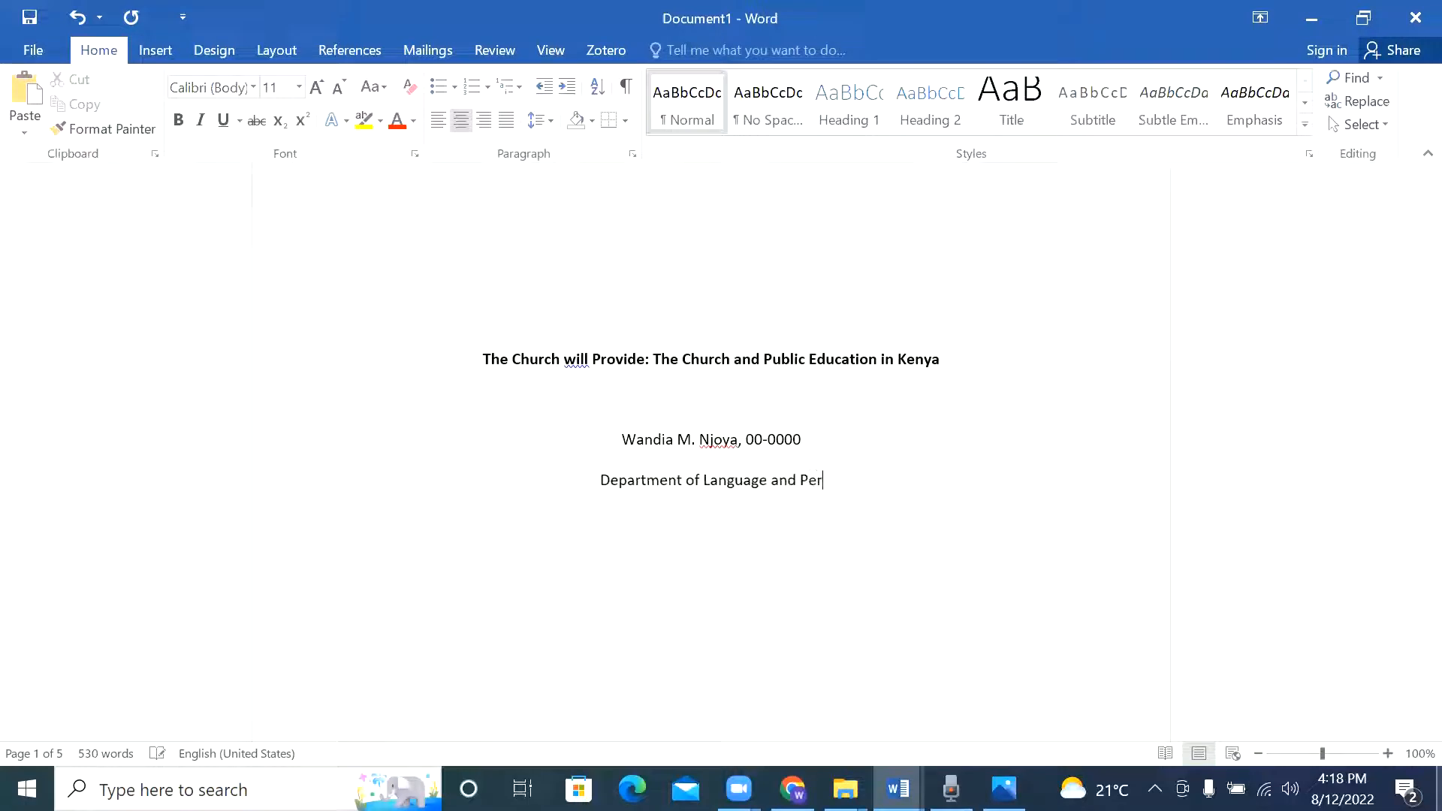
pyautogui.write('forming Arts,')
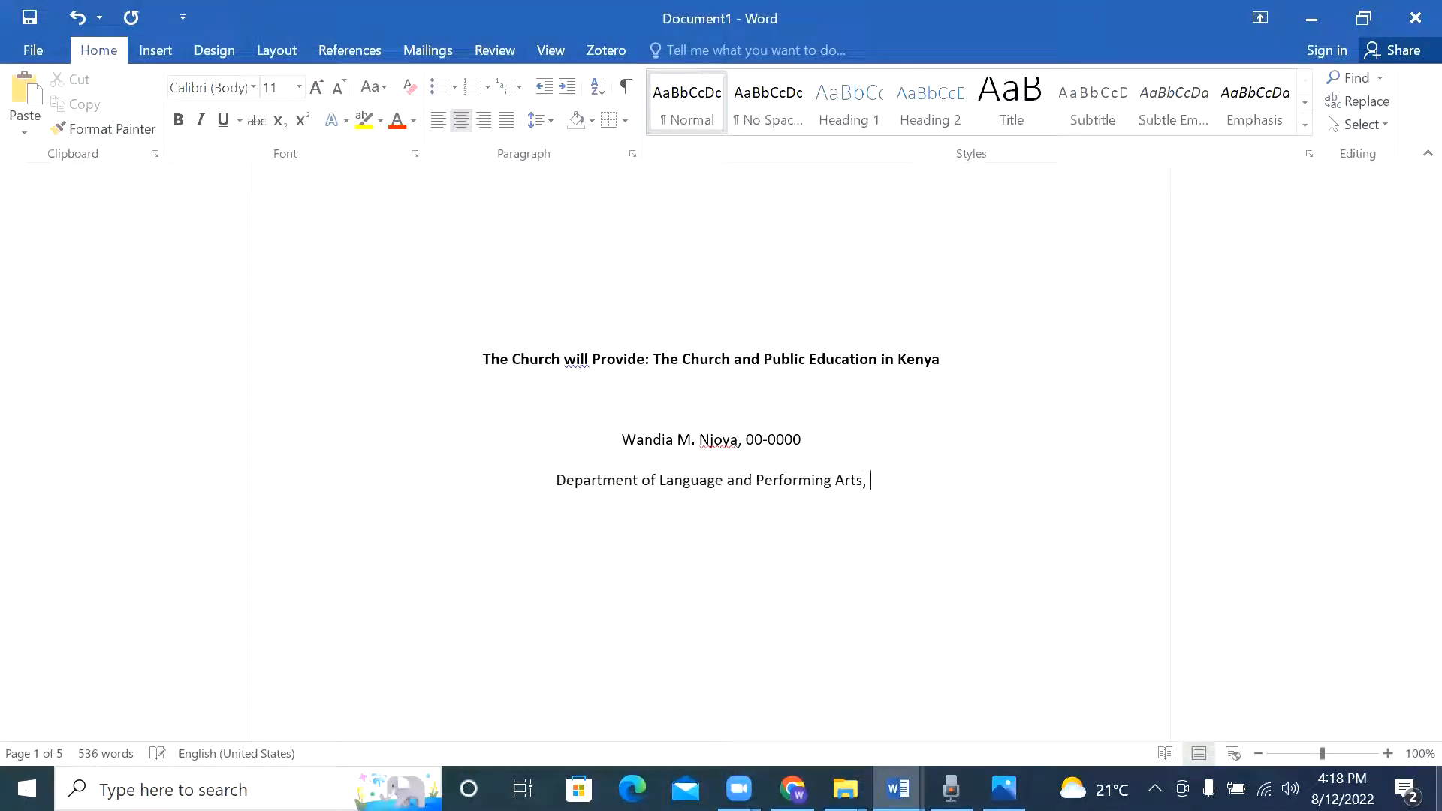
pyautogui.write(' Daystar U')
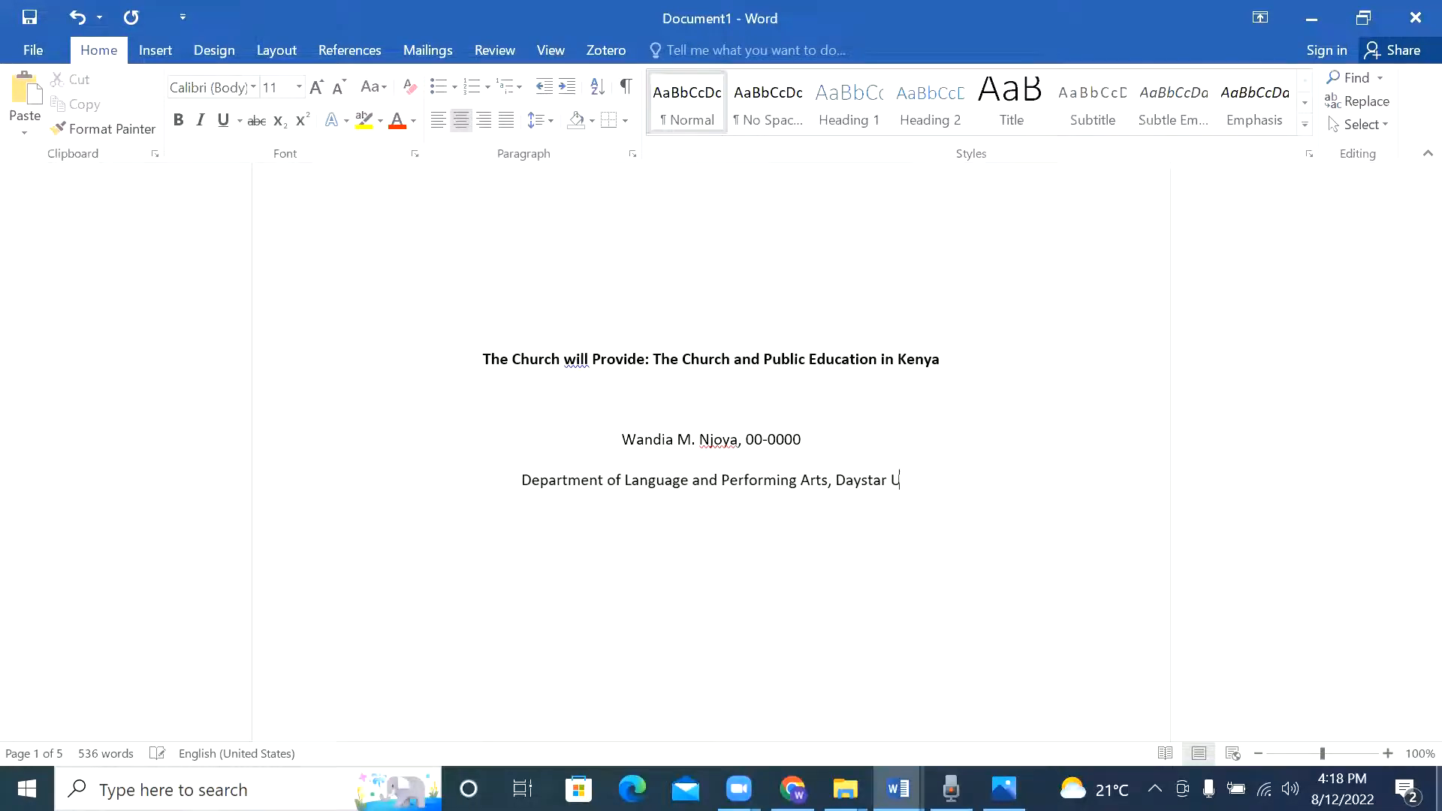
pyautogui.write('niversity')
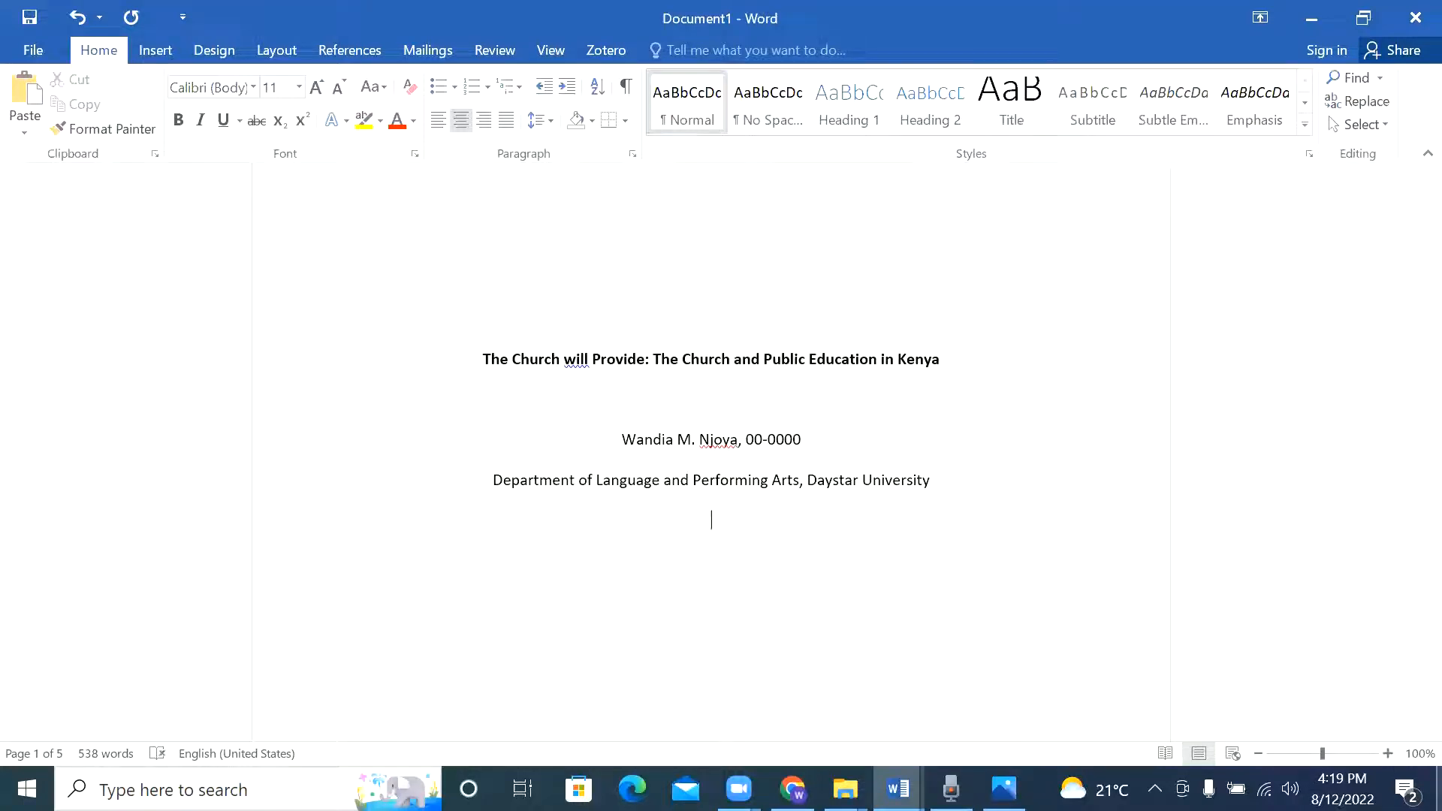
pyautogui.write('ENG 112A: Advanced Writing ')
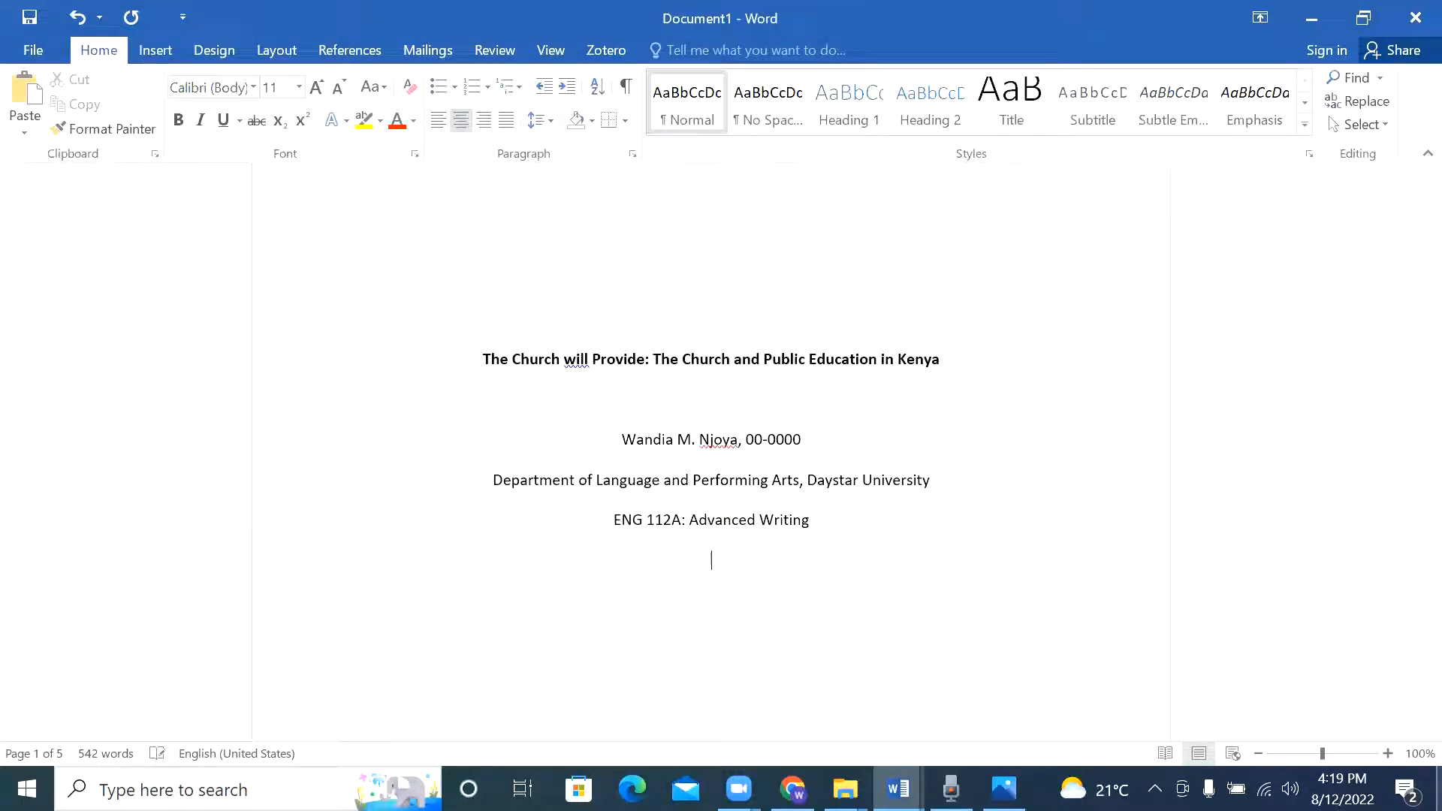
pyautogui.write('Prof Wandia Njoya')
# Step: Add the centred date line 'August 21, 2022' below the instructor's name
pyautogui.press('Return')
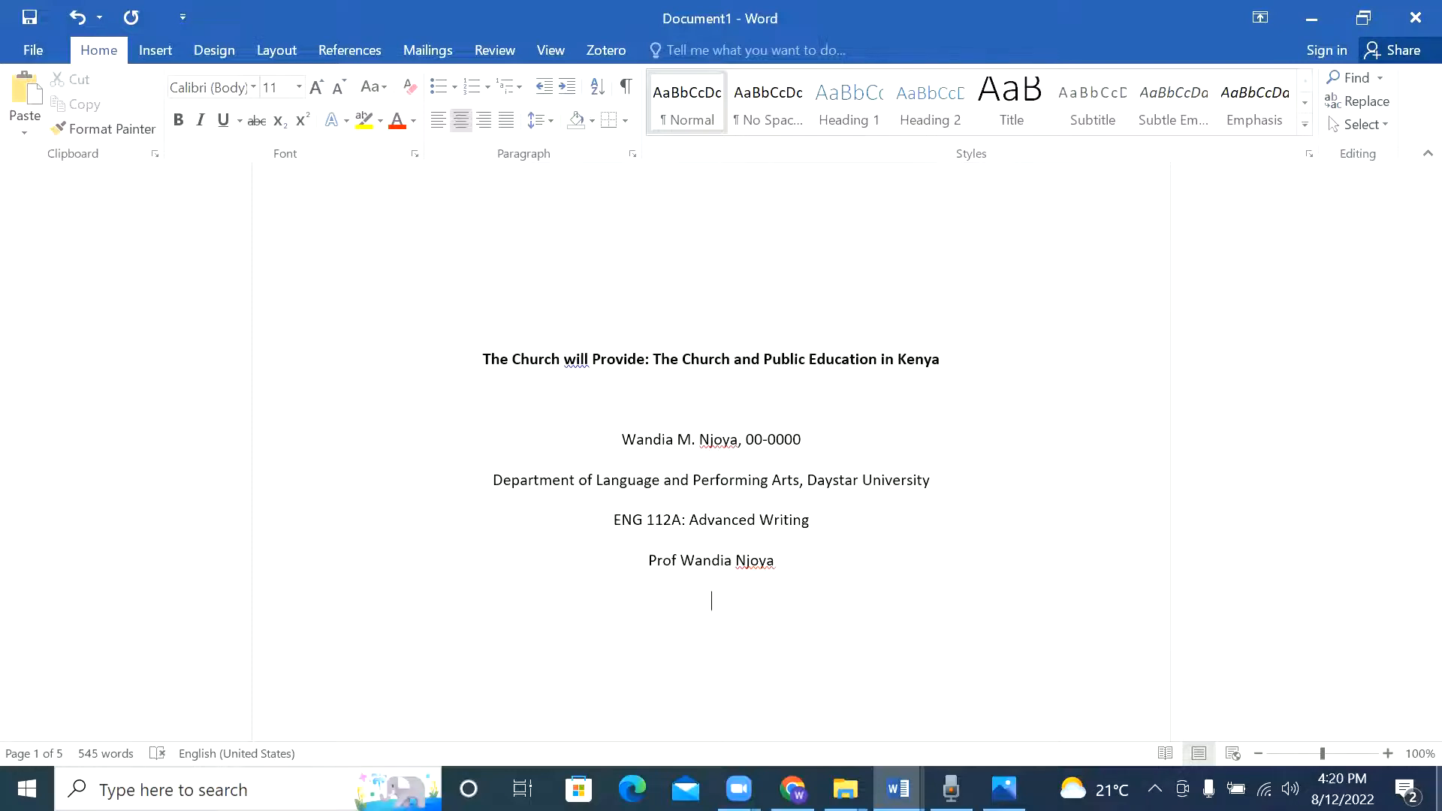
pyautogui.write('Augu')
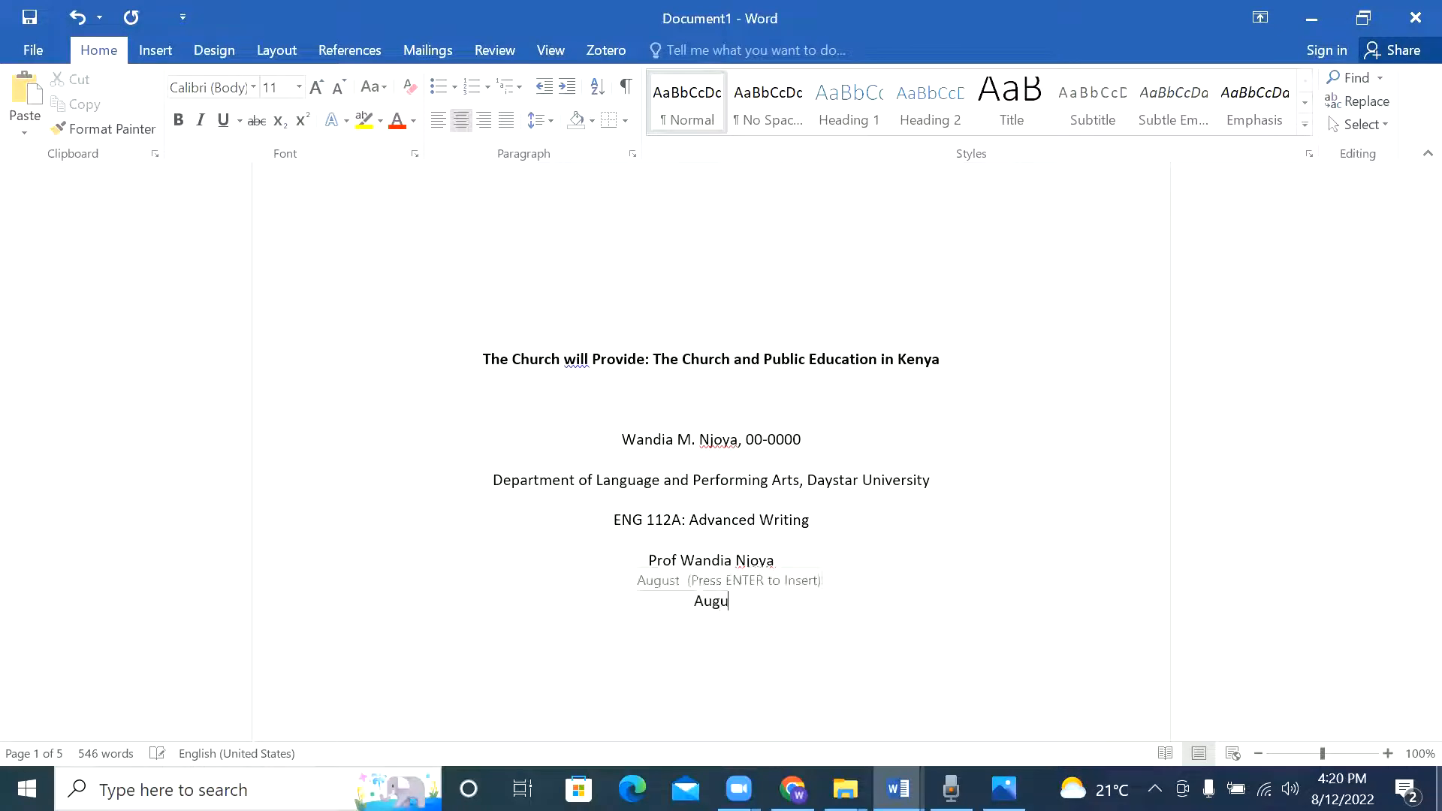
pyautogui.write('st 21,')
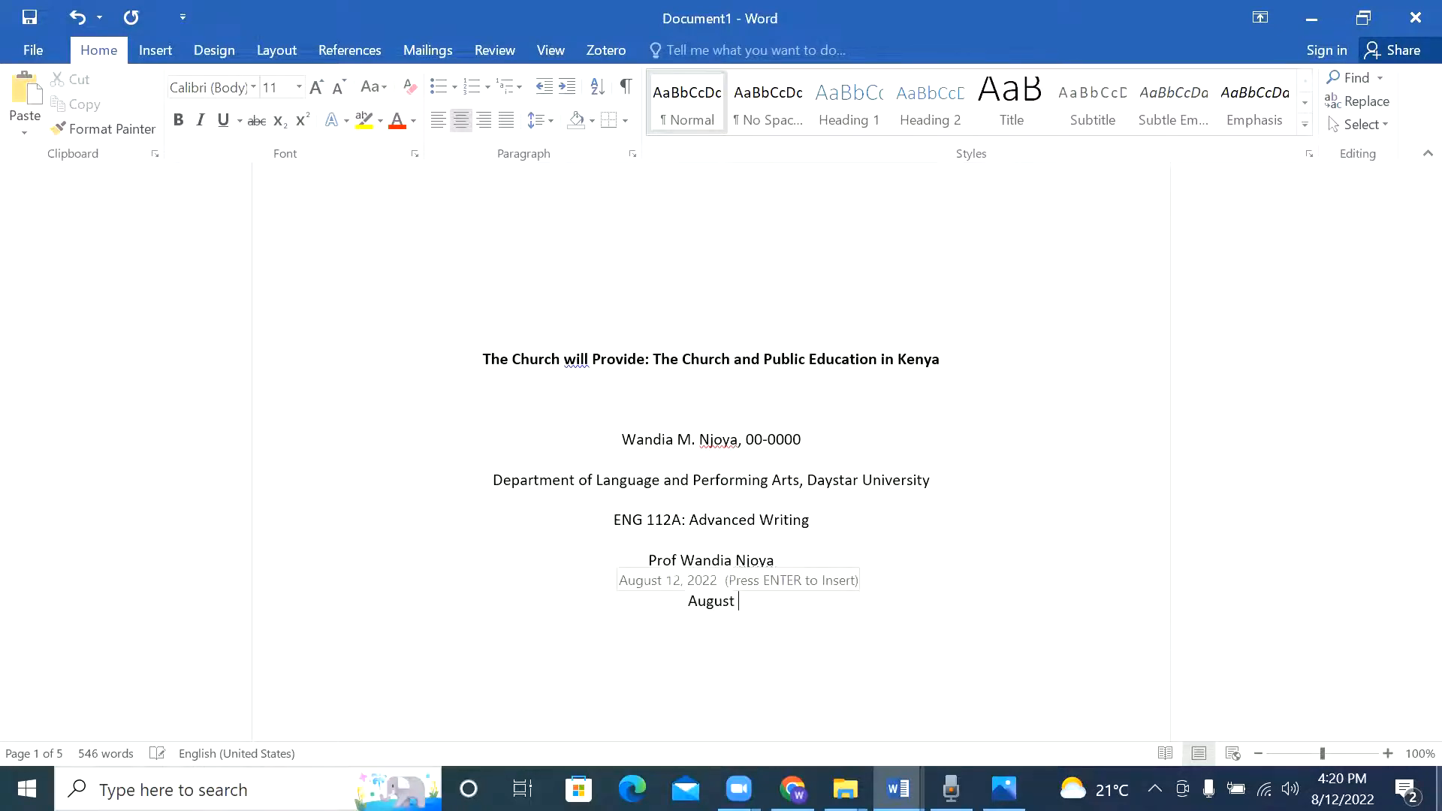
pyautogui.write(' 2022')
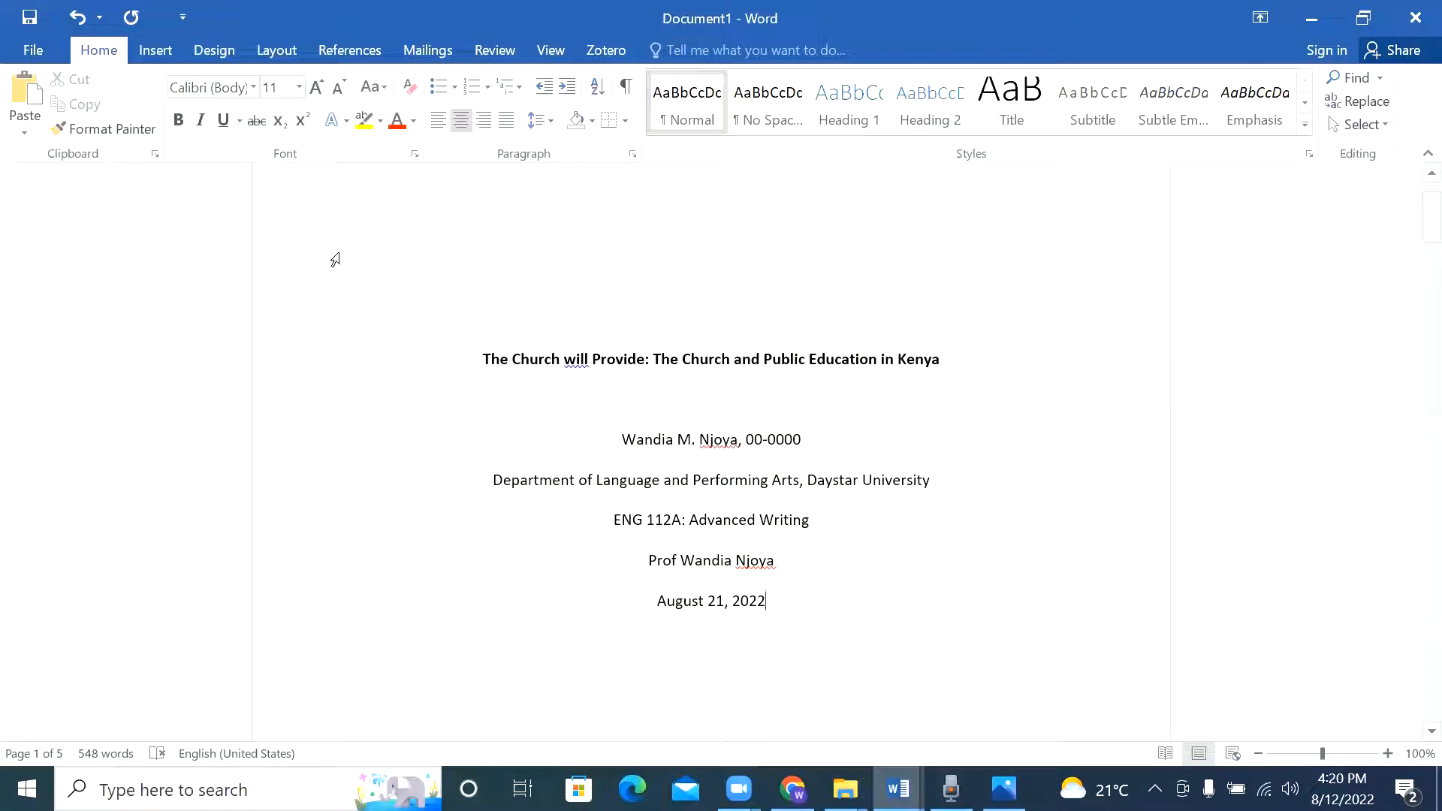
# Step: Insert a Plain Number 3 page number at the top right of the header, then close the header
pyautogui.click(164, 49)
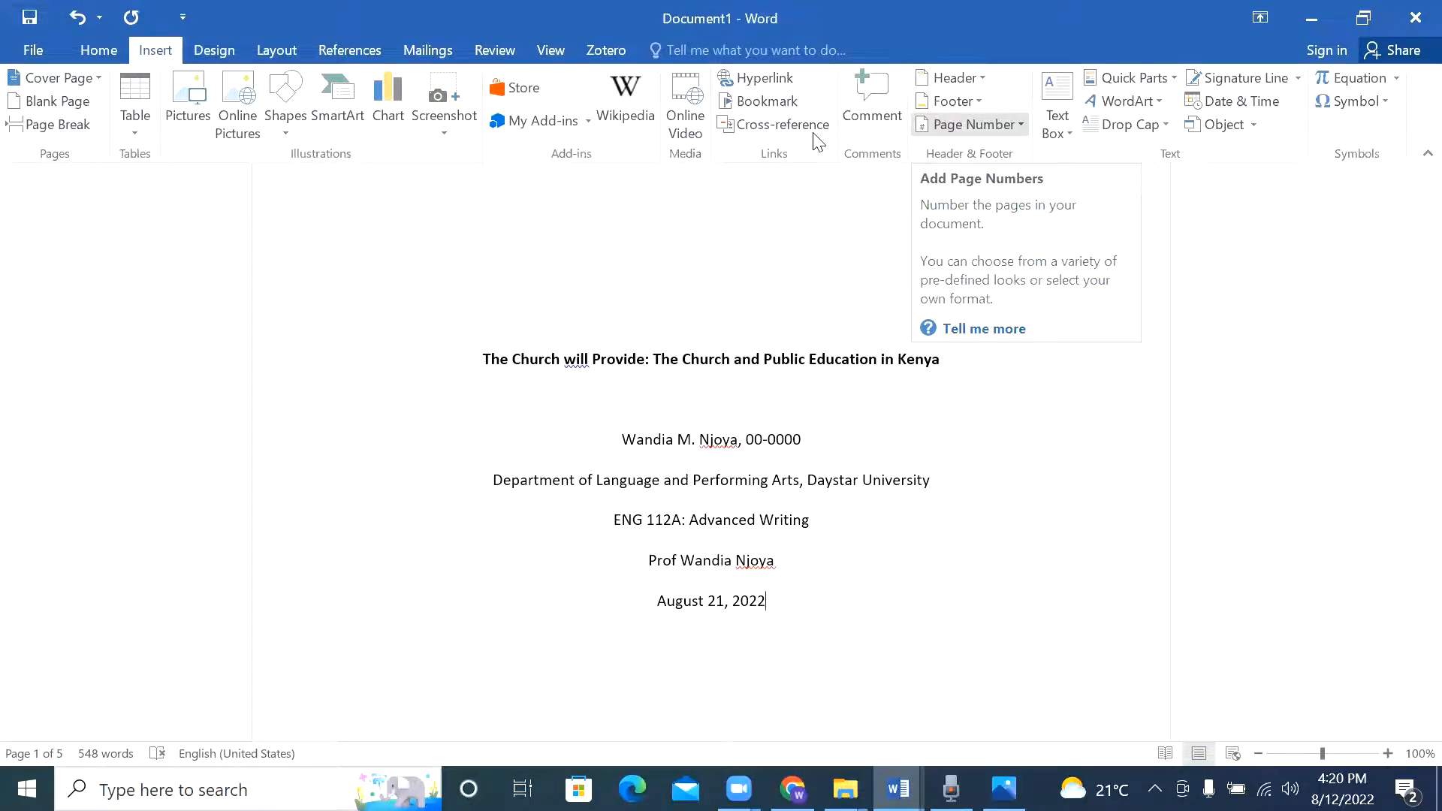
pyautogui.click(970, 124)
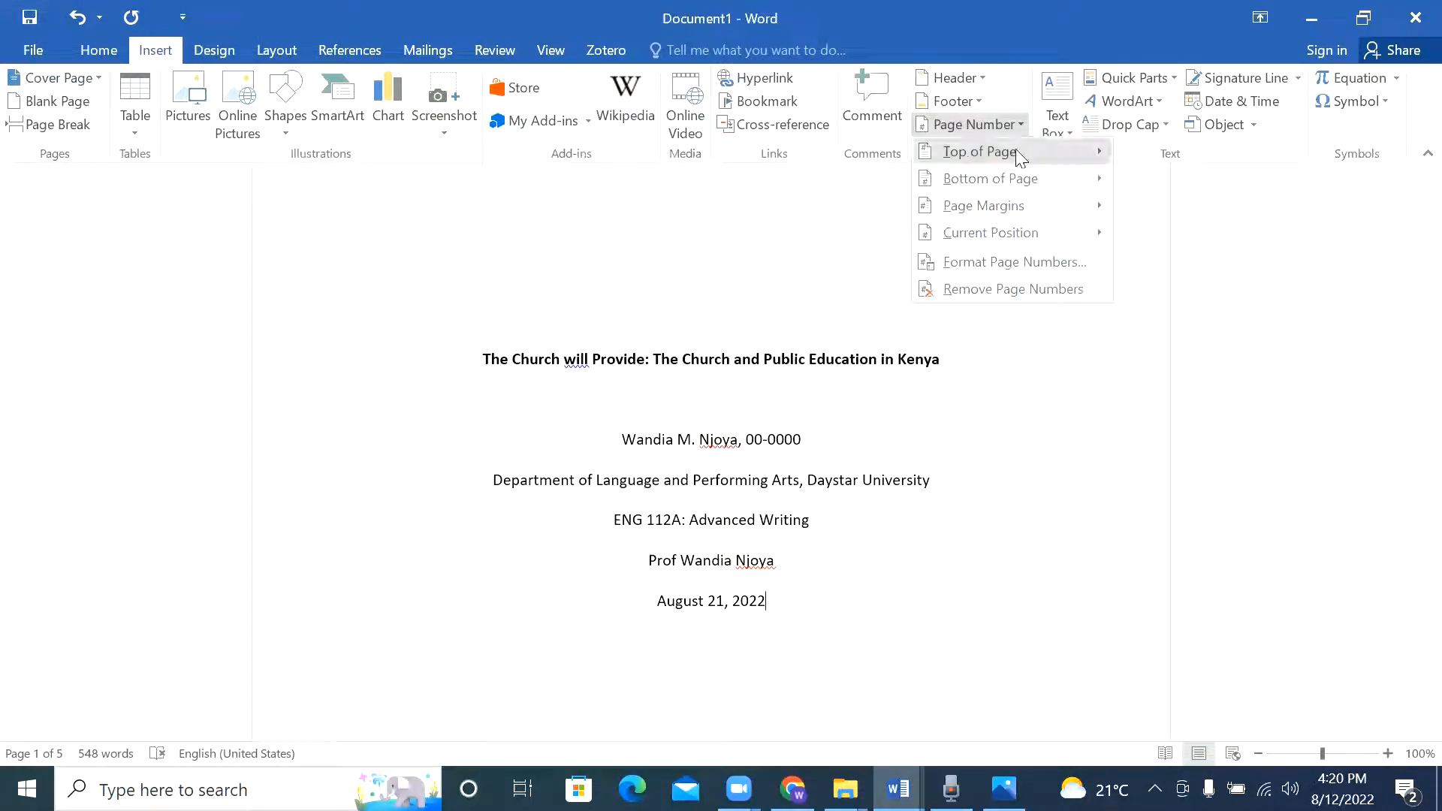
pyautogui.moveTo(988, 152)
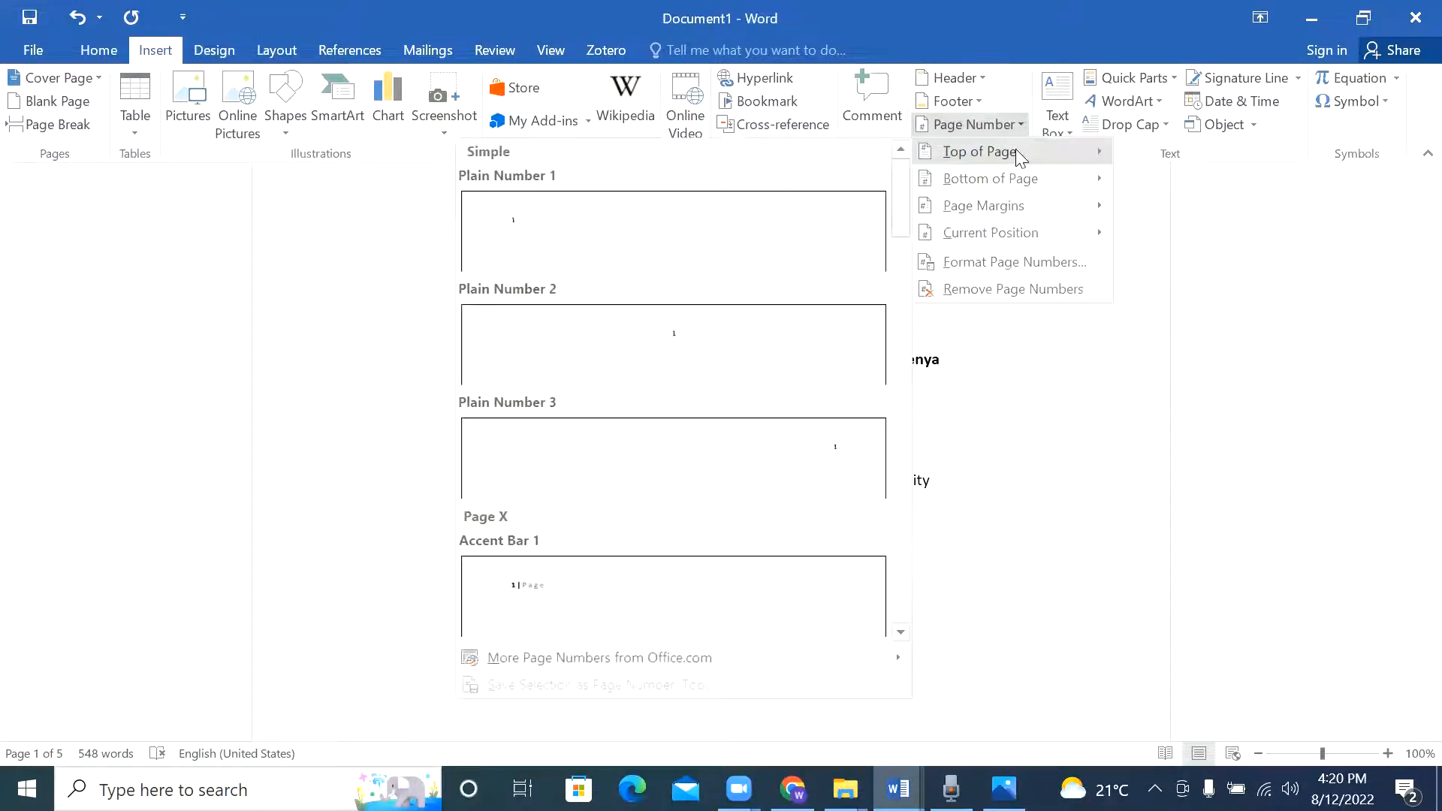
pyautogui.click(861, 479)
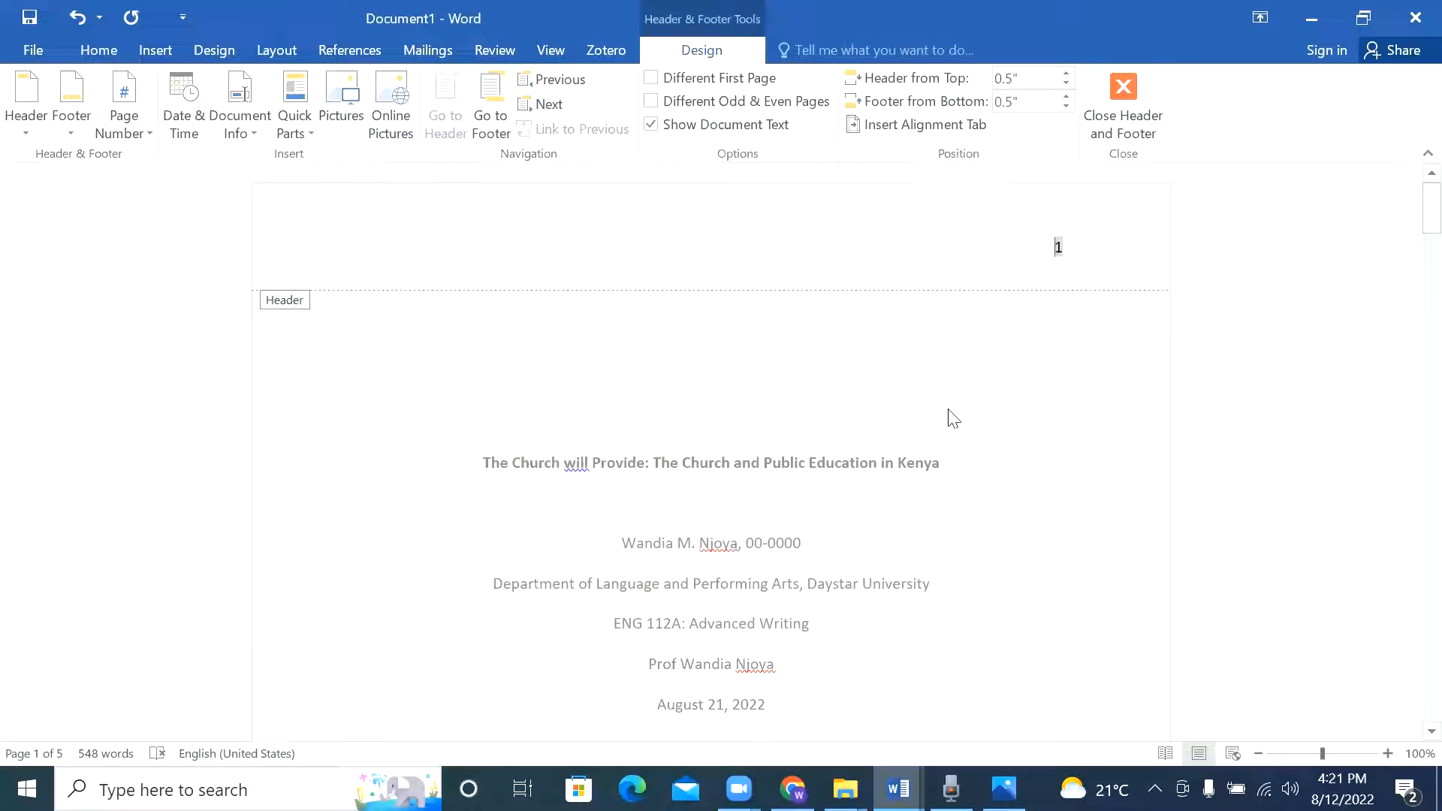
pyautogui.doubleClick(1031, 555)
pyautogui.scroll(-3, 837, 489)
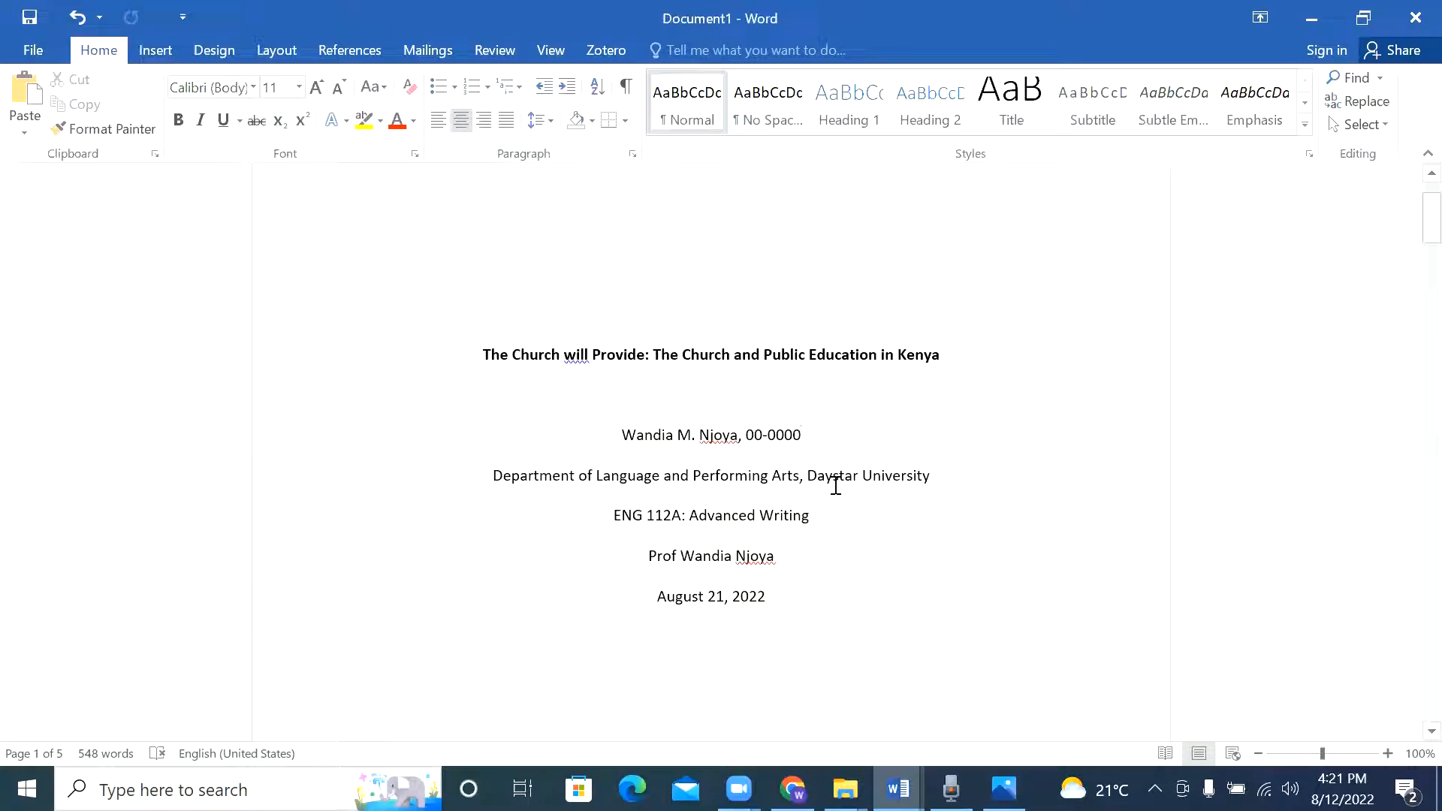
pyautogui.scroll(-3, 836, 484)
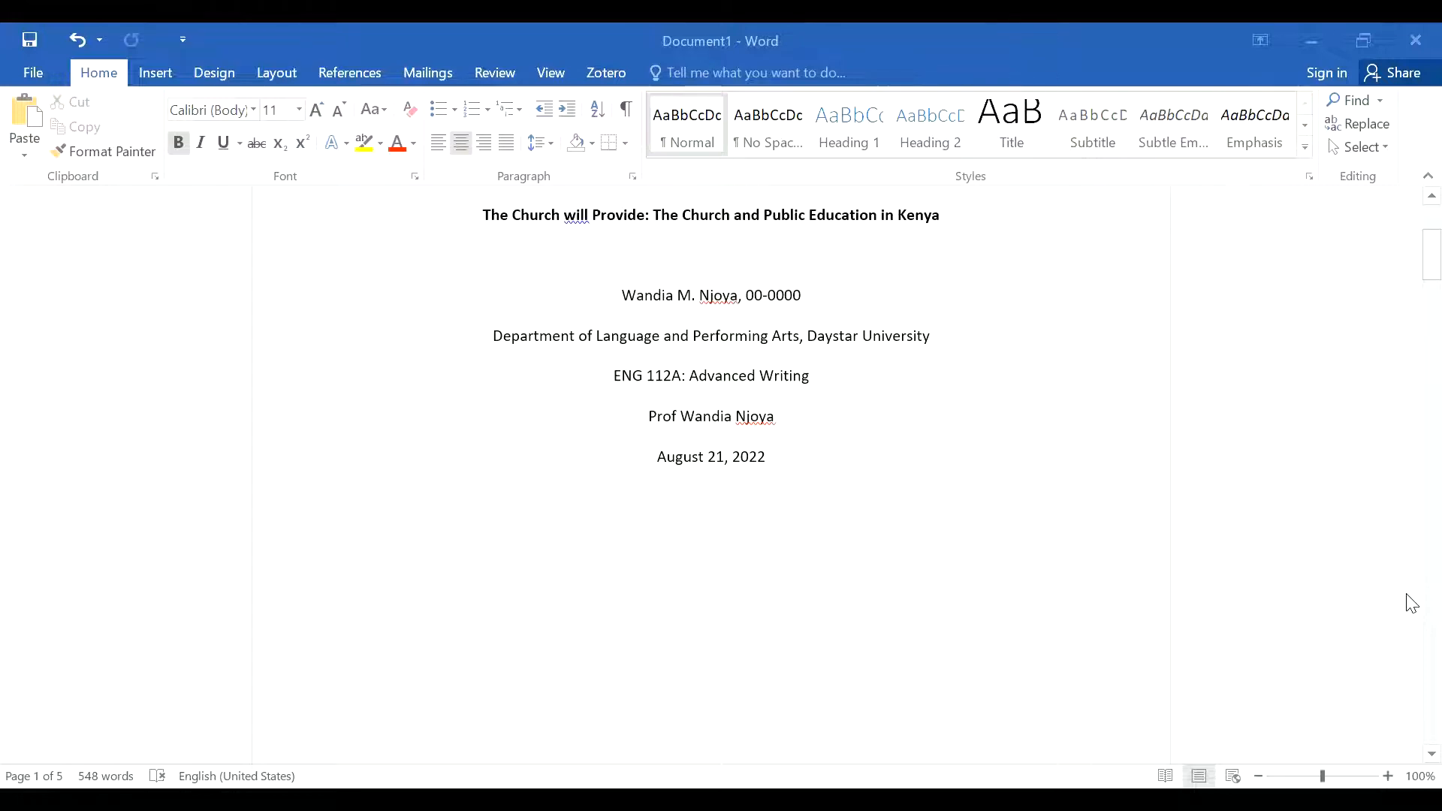
pyautogui.click(573, 217)
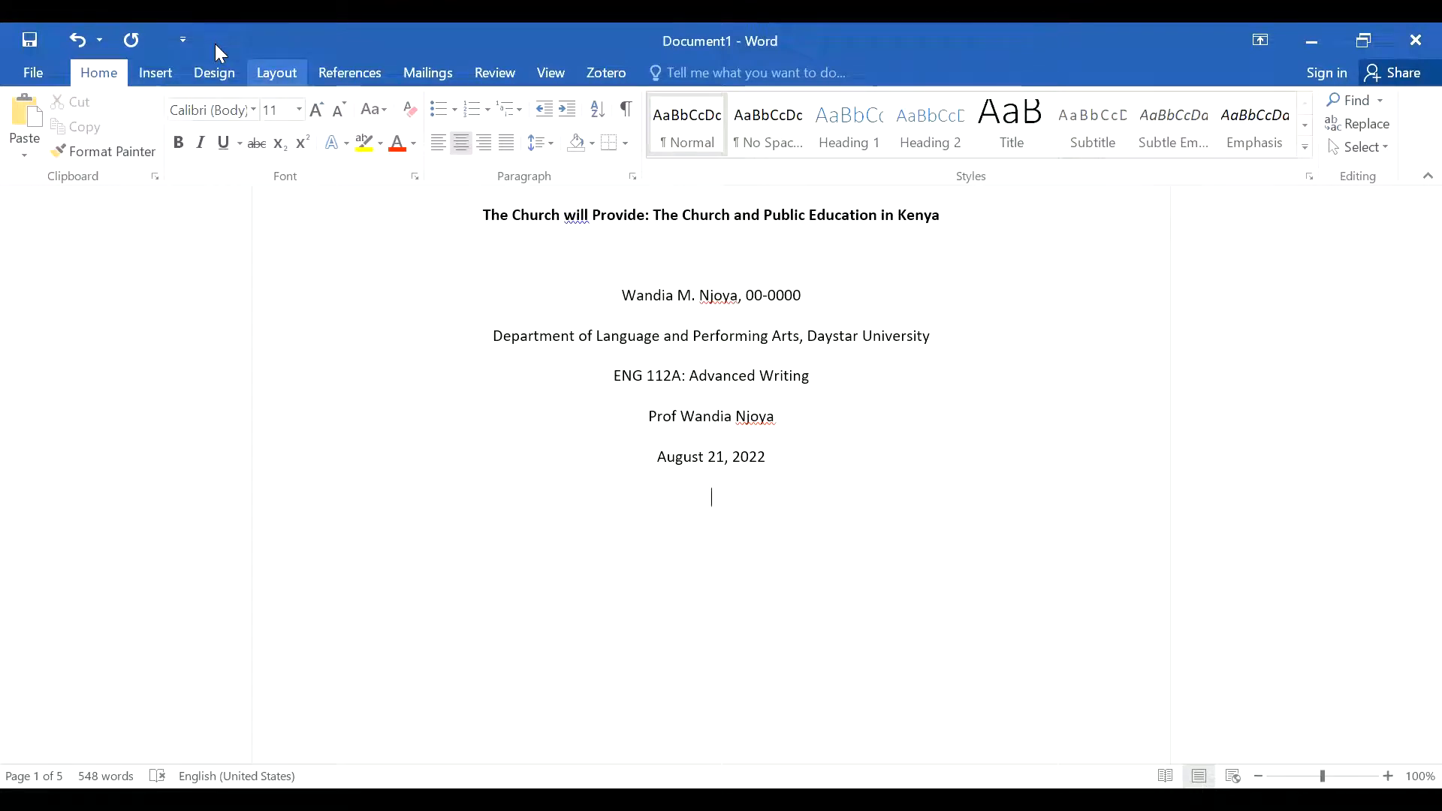
# Step: Insert a page break and type the 'Outline' heading on the new page
pyautogui.click(277, 73)
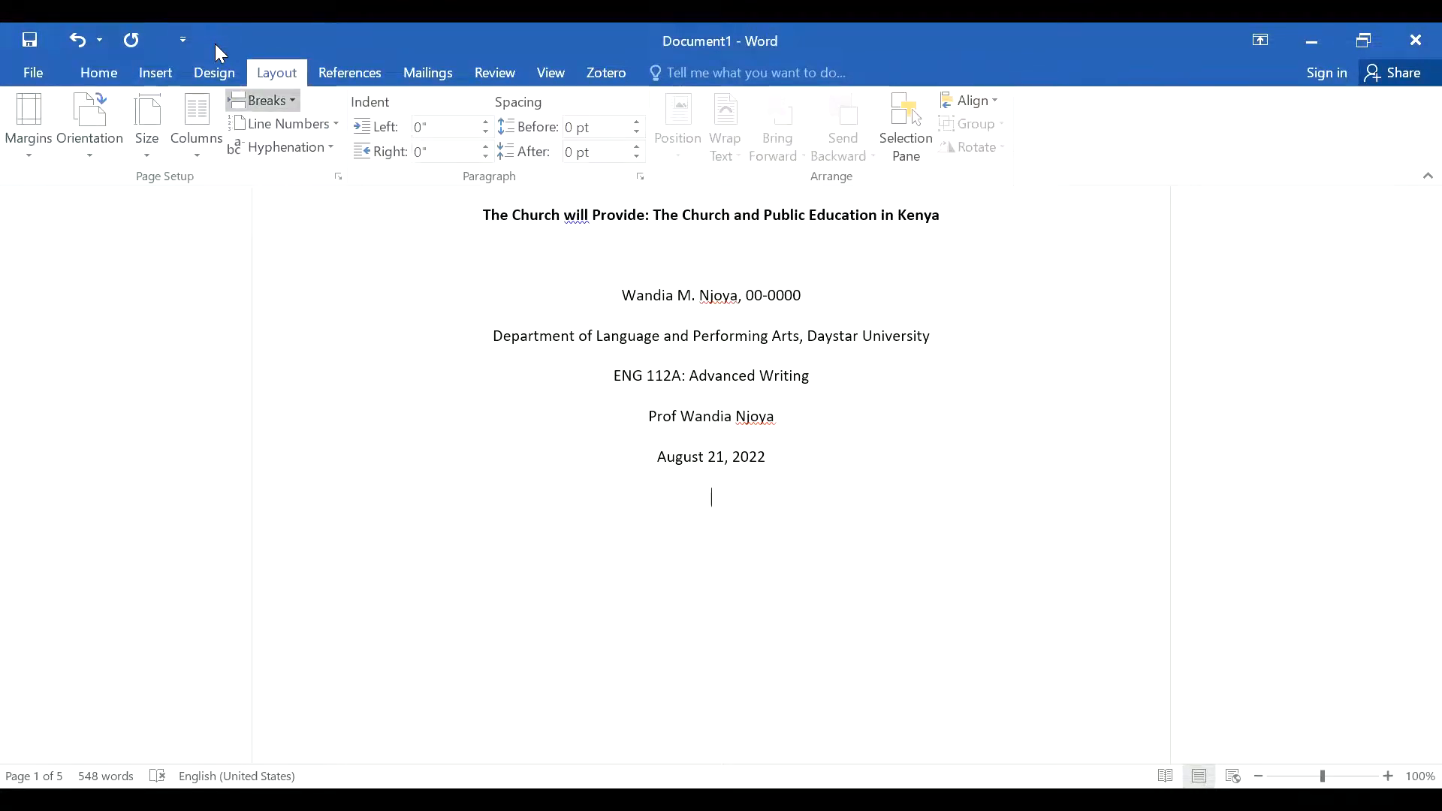
pyautogui.click(261, 100)
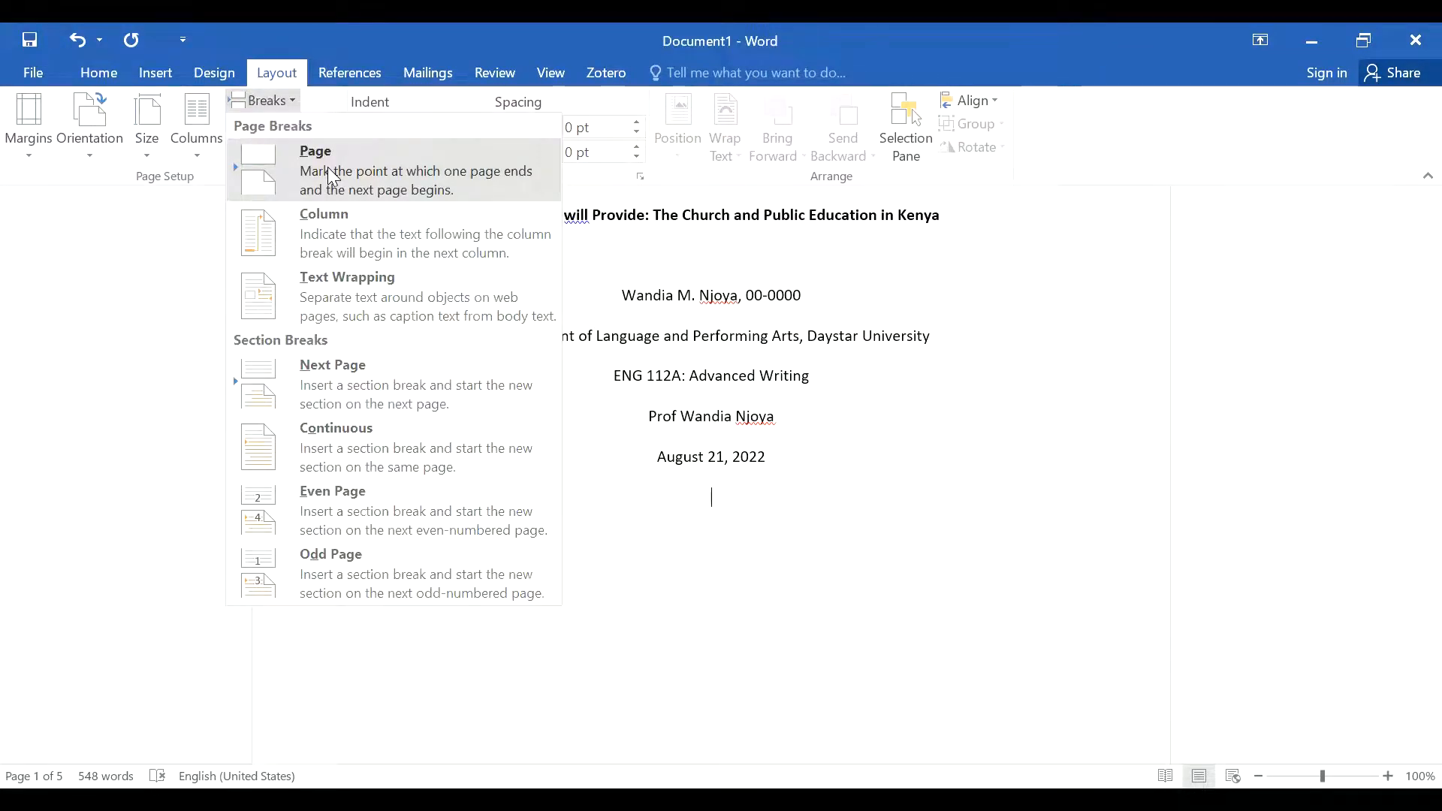
pyautogui.click(327, 166)
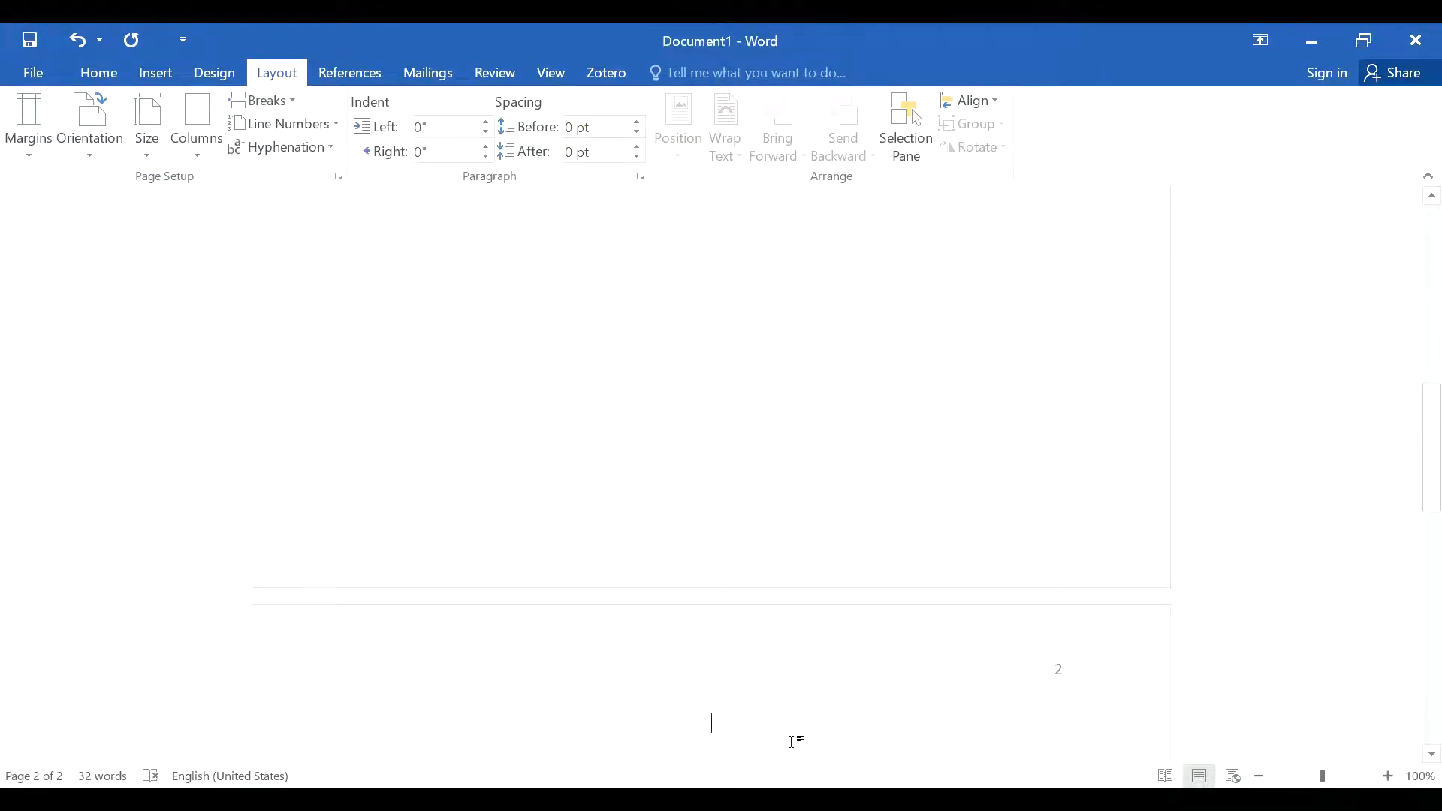
pyautogui.write('Outline')
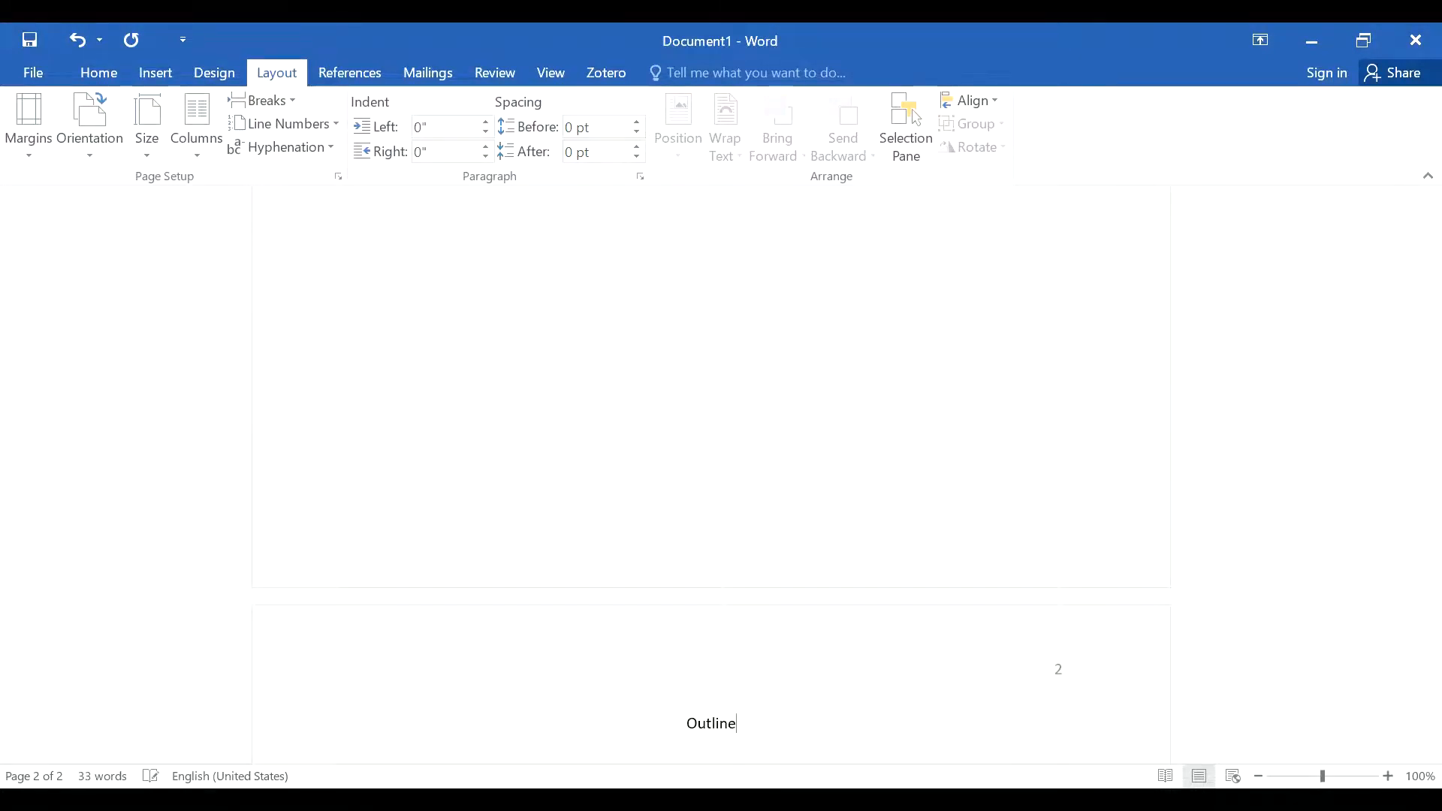
pyautogui.press('Return')
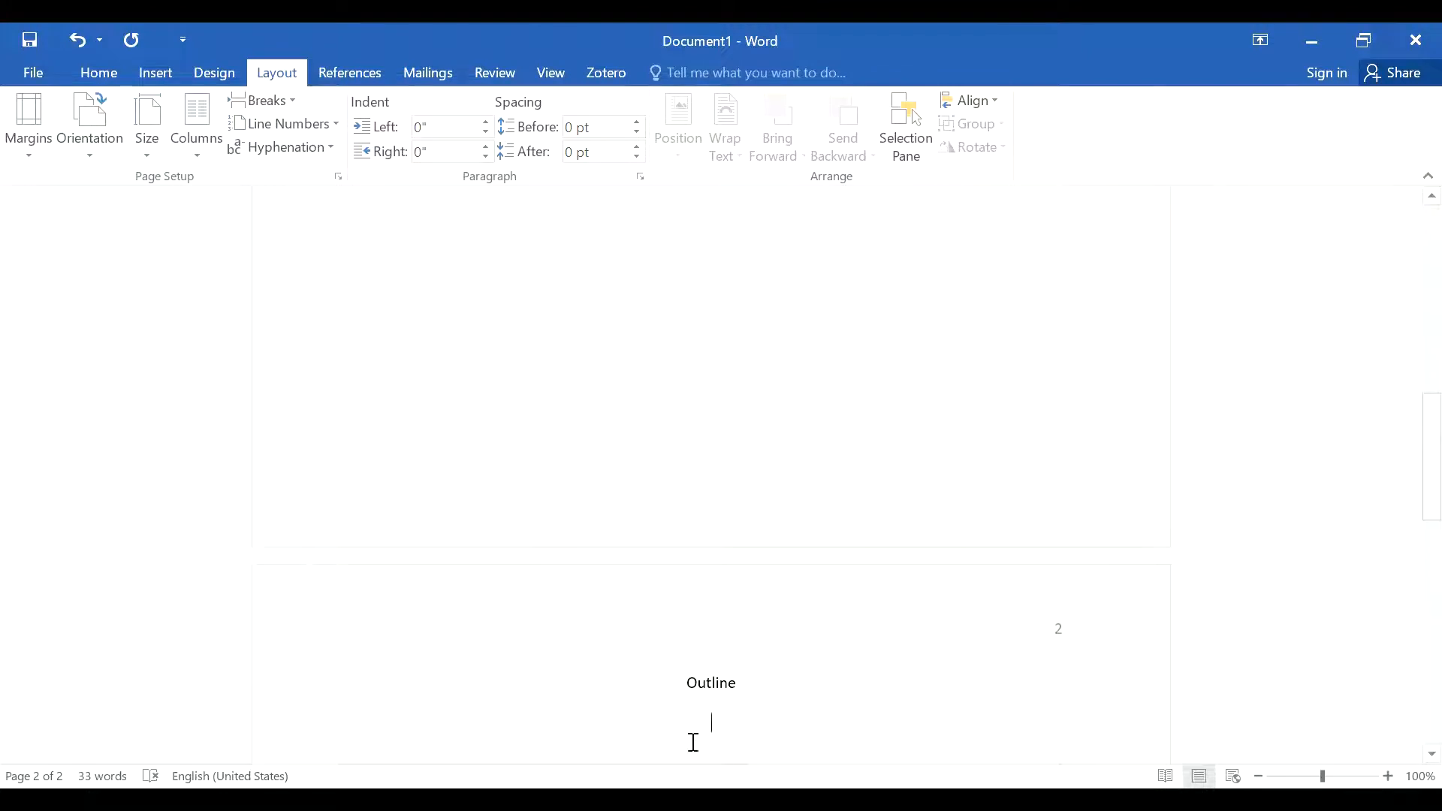
# Step: Make the Outline heading bold and delete the test text typed beneath it
pyautogui.doubleClick(712, 684)
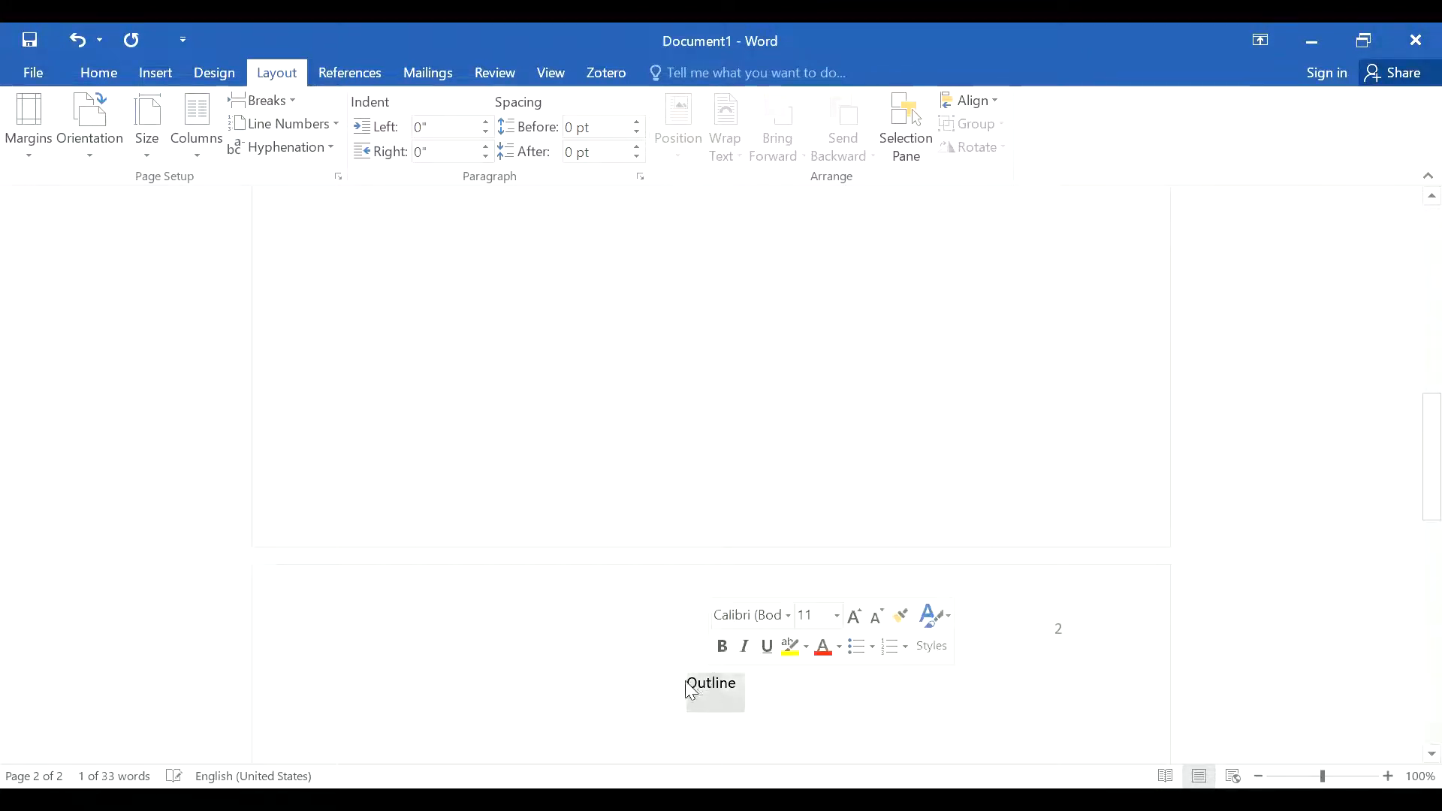
pyautogui.click(722, 648)
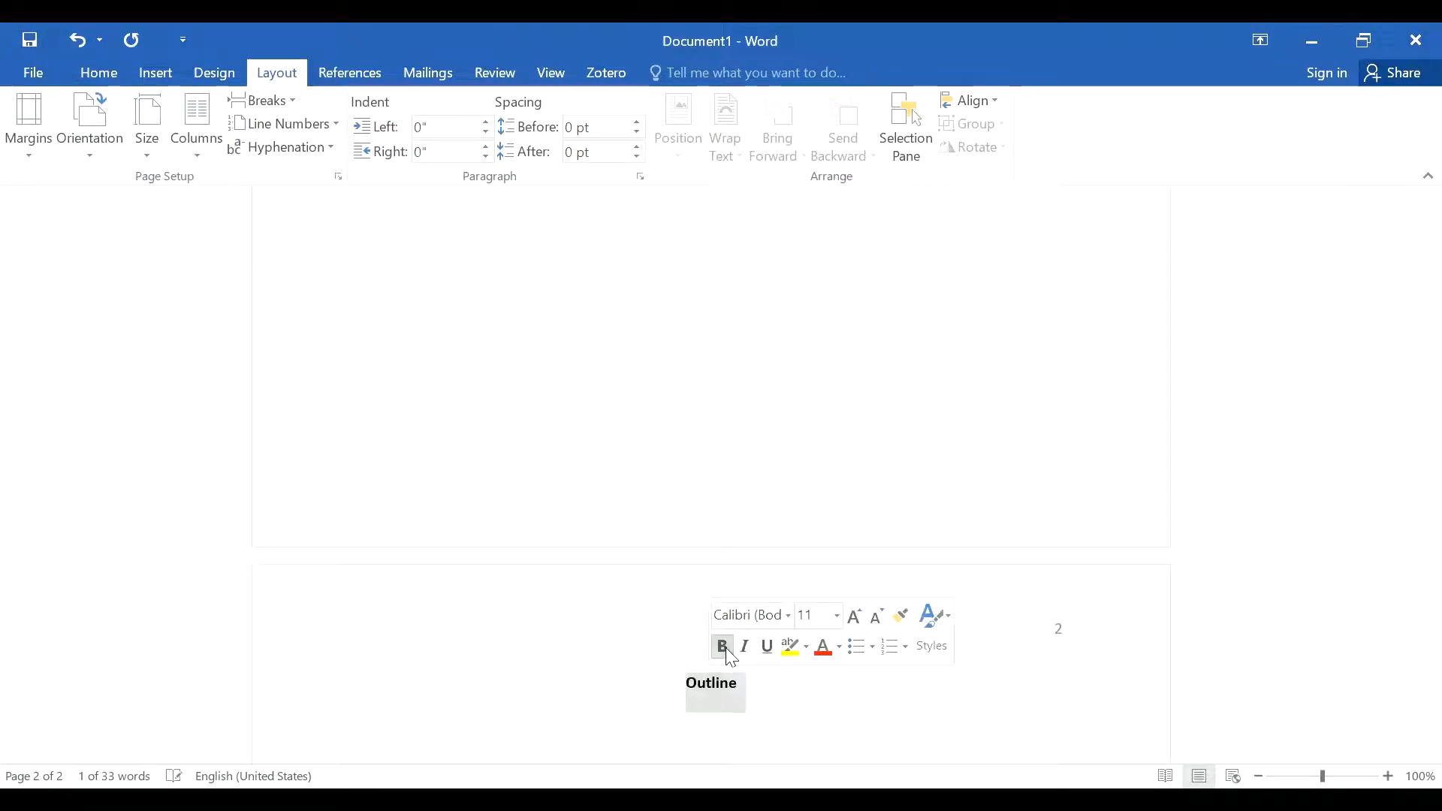
pyautogui.click(713, 724)
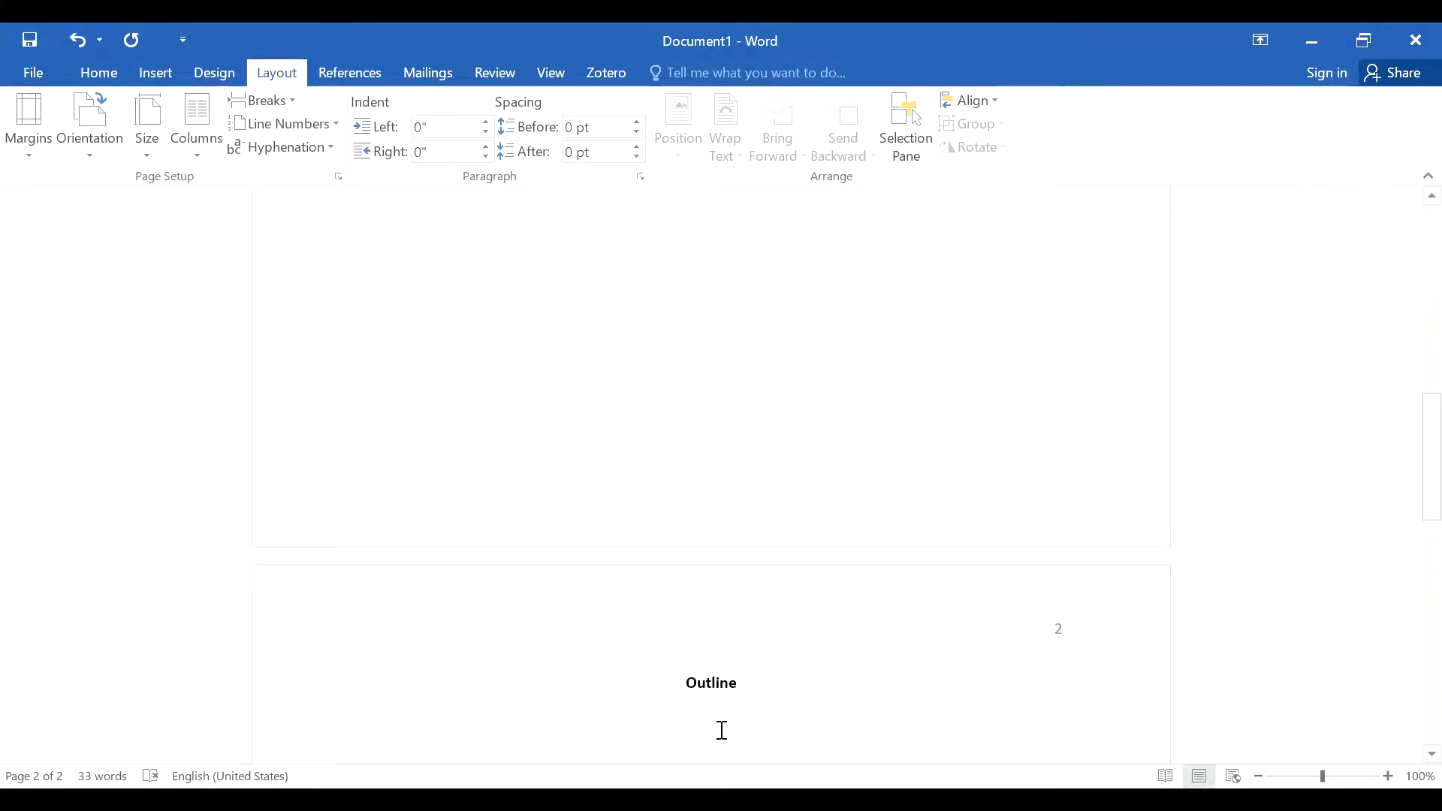
pyautogui.write('io')
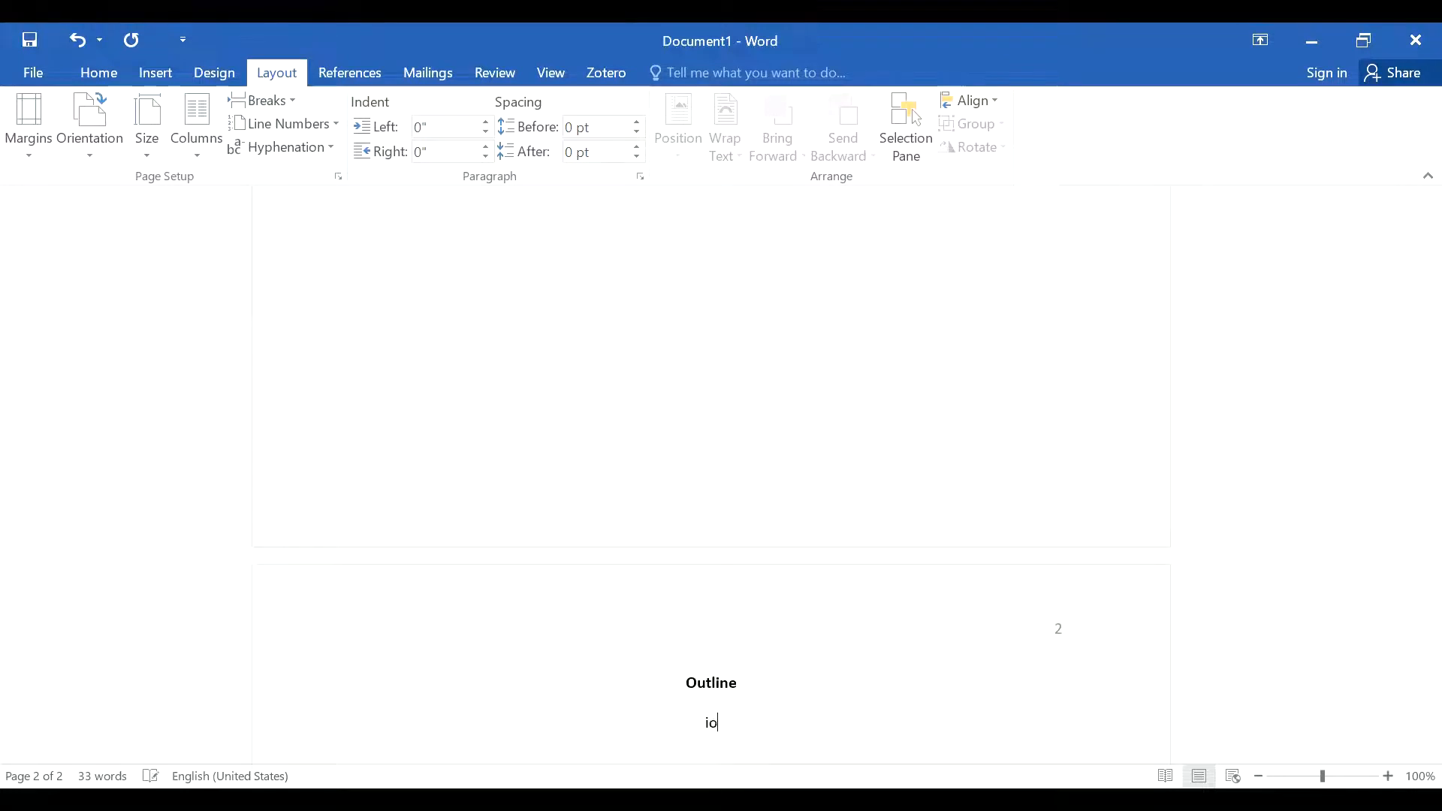
pyautogui.write('ugoapioab')
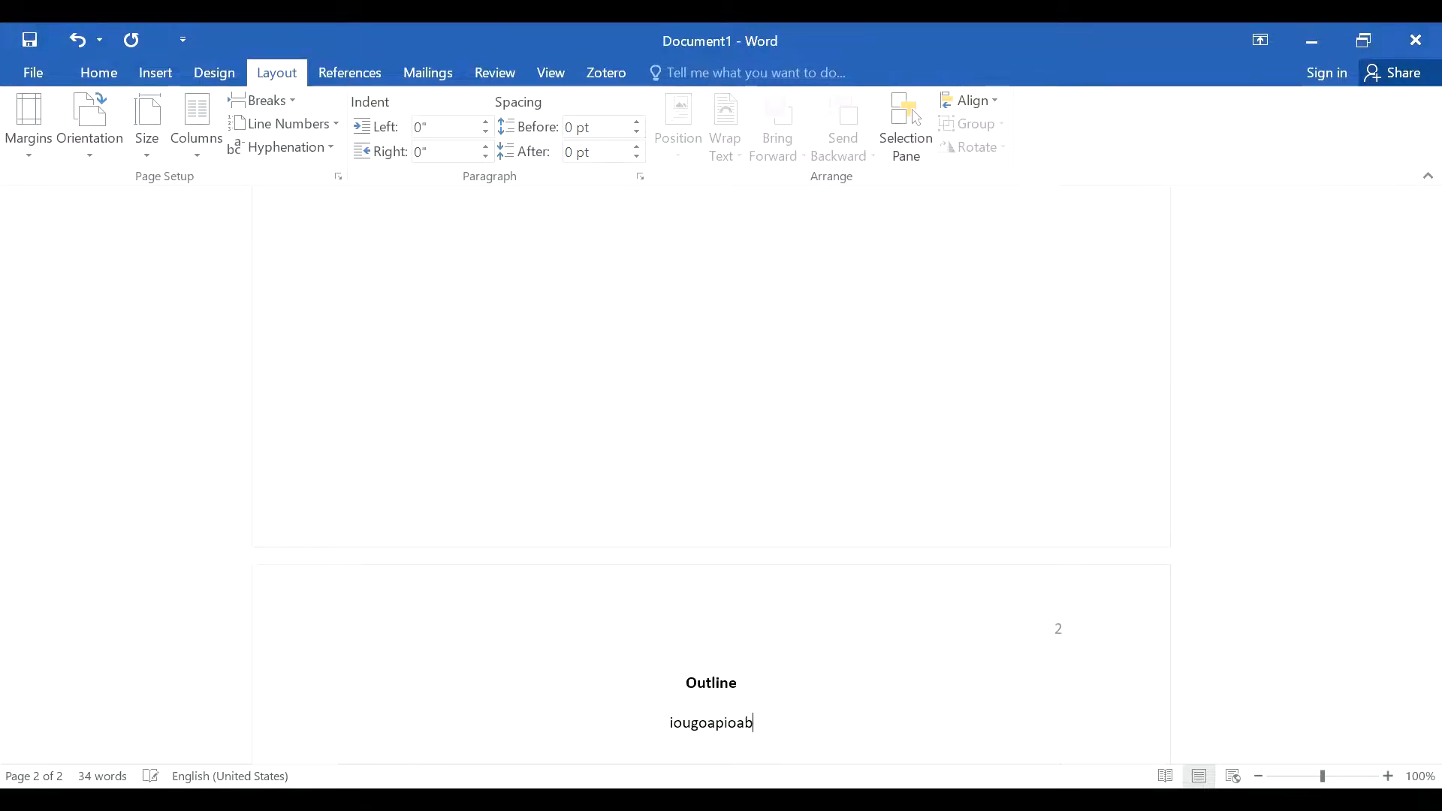
pyautogui.doubleClick(722, 728)
pyautogui.press('BackSpace')
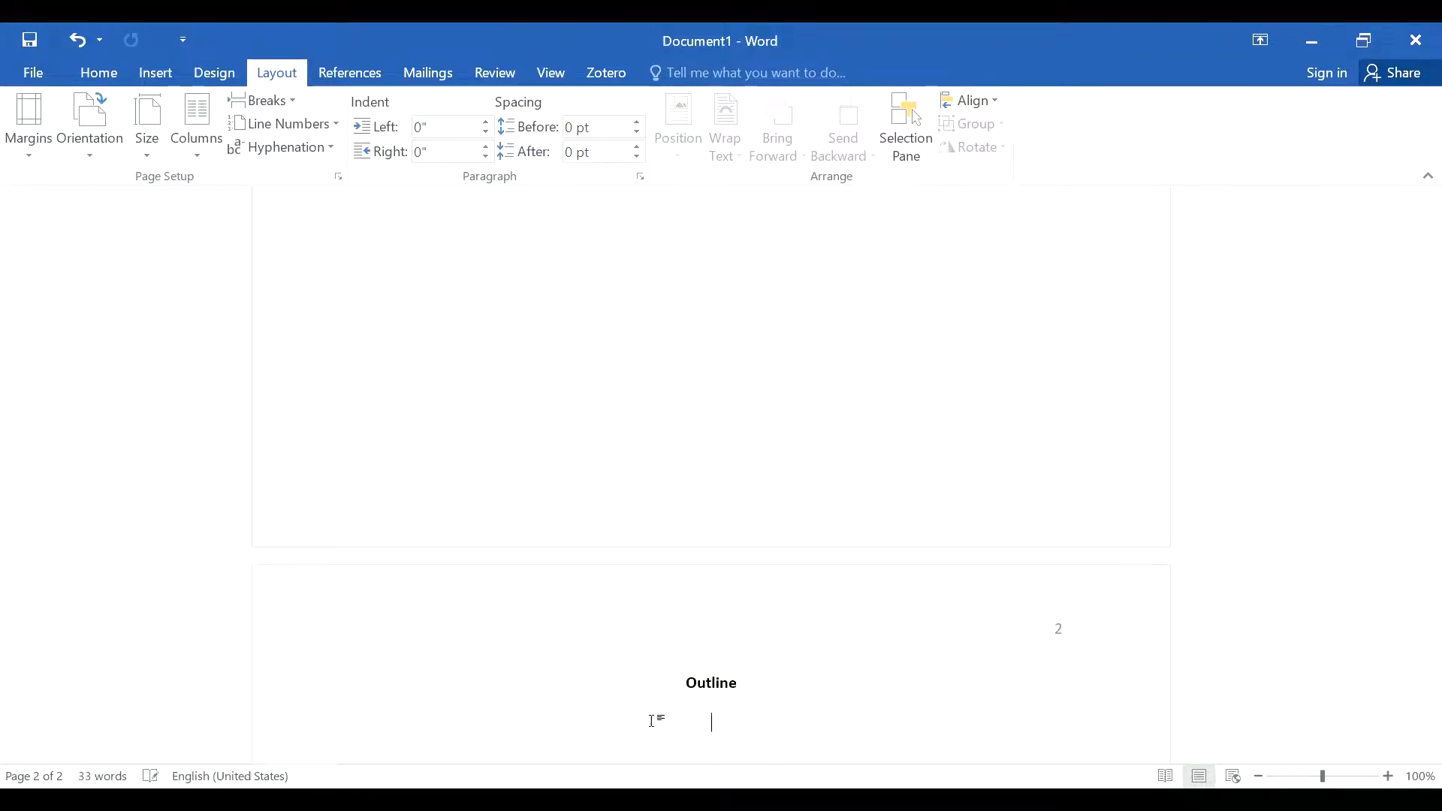
pyautogui.click(111, 78)
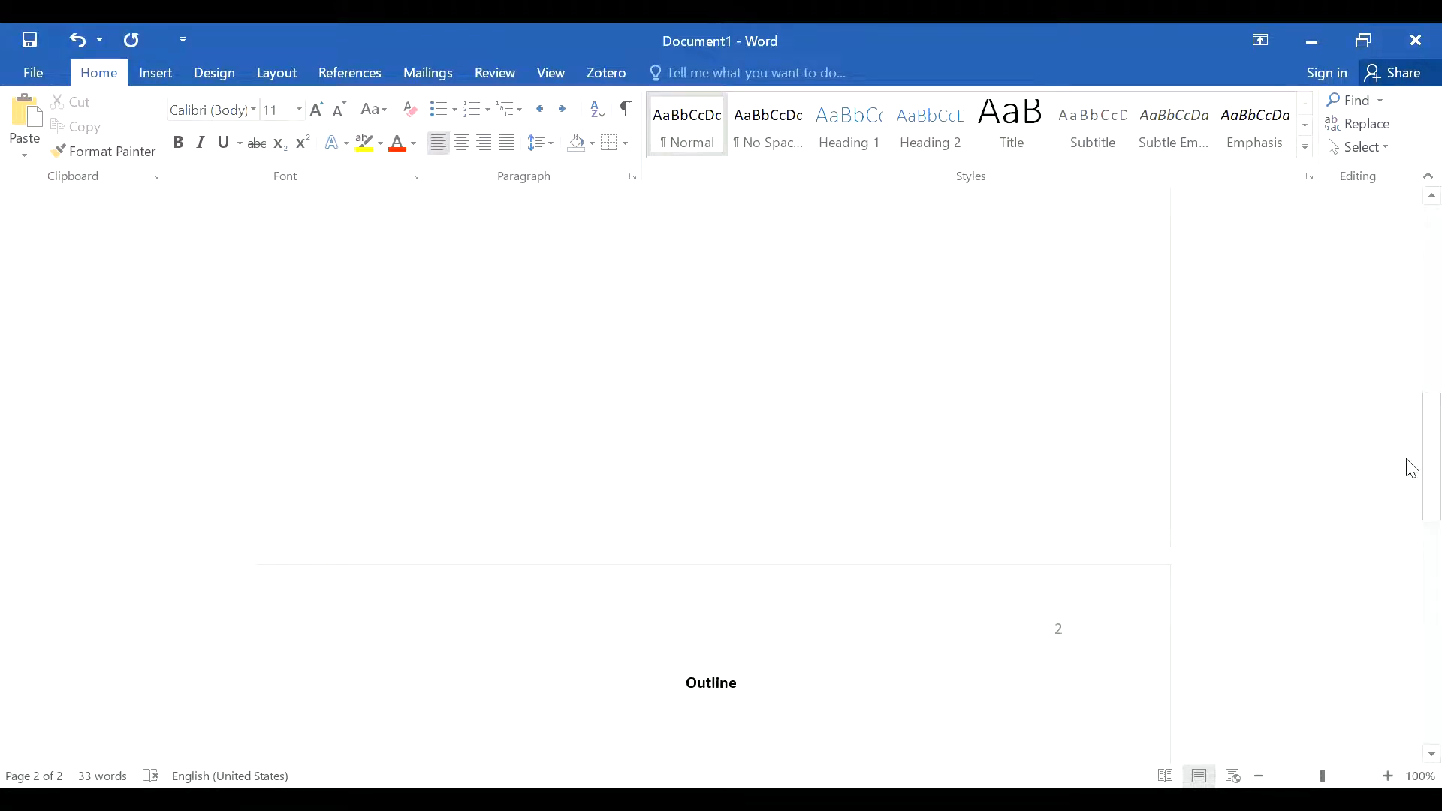
# Step: Paste the outline (Introduction, Body points a–c, Conclusion) under the heading, keeping source formatting
pyautogui.moveTo(1412, 468); pyautogui.dragTo(1407, 534)
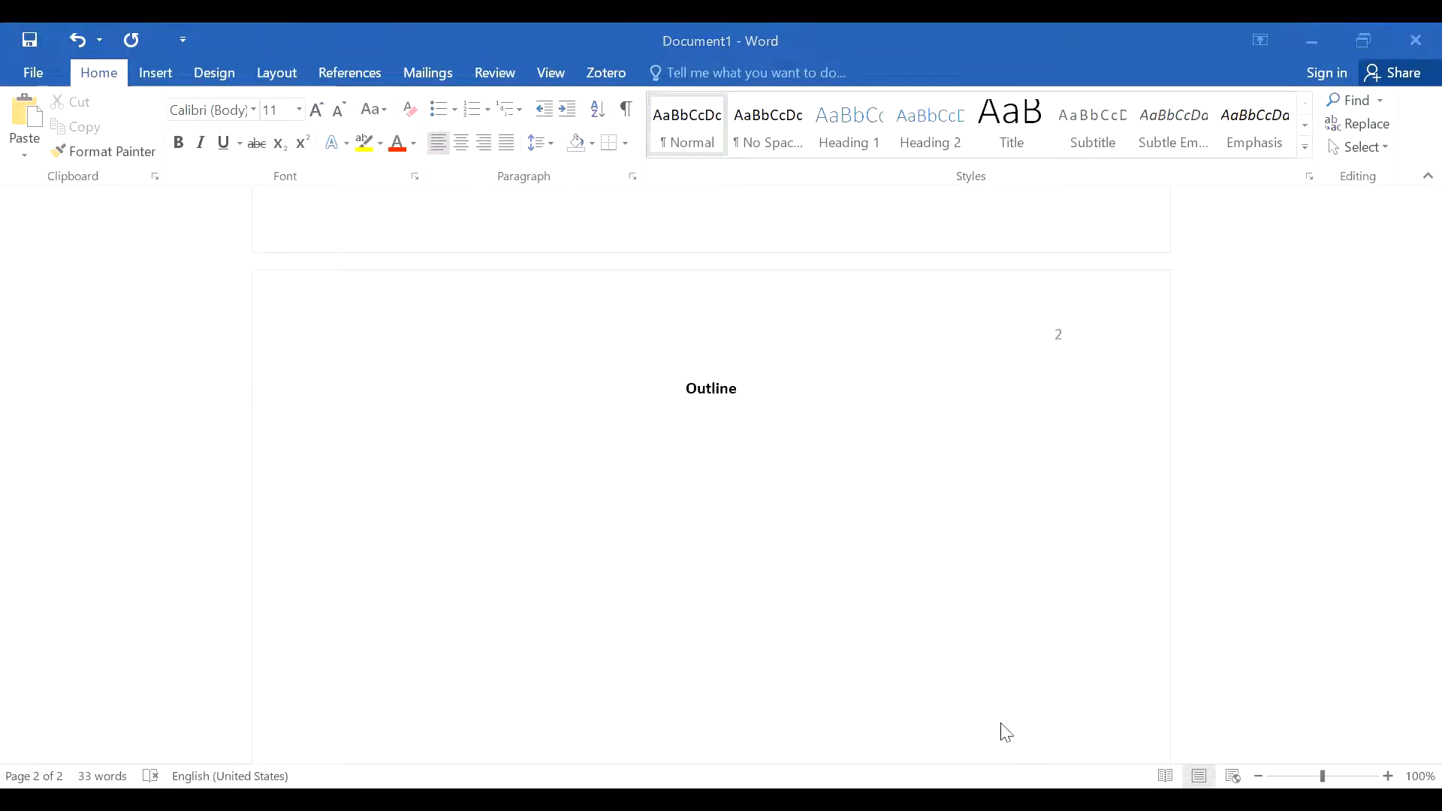
pyautogui.rightClick(456, 468)
pyautogui.click(505, 570)
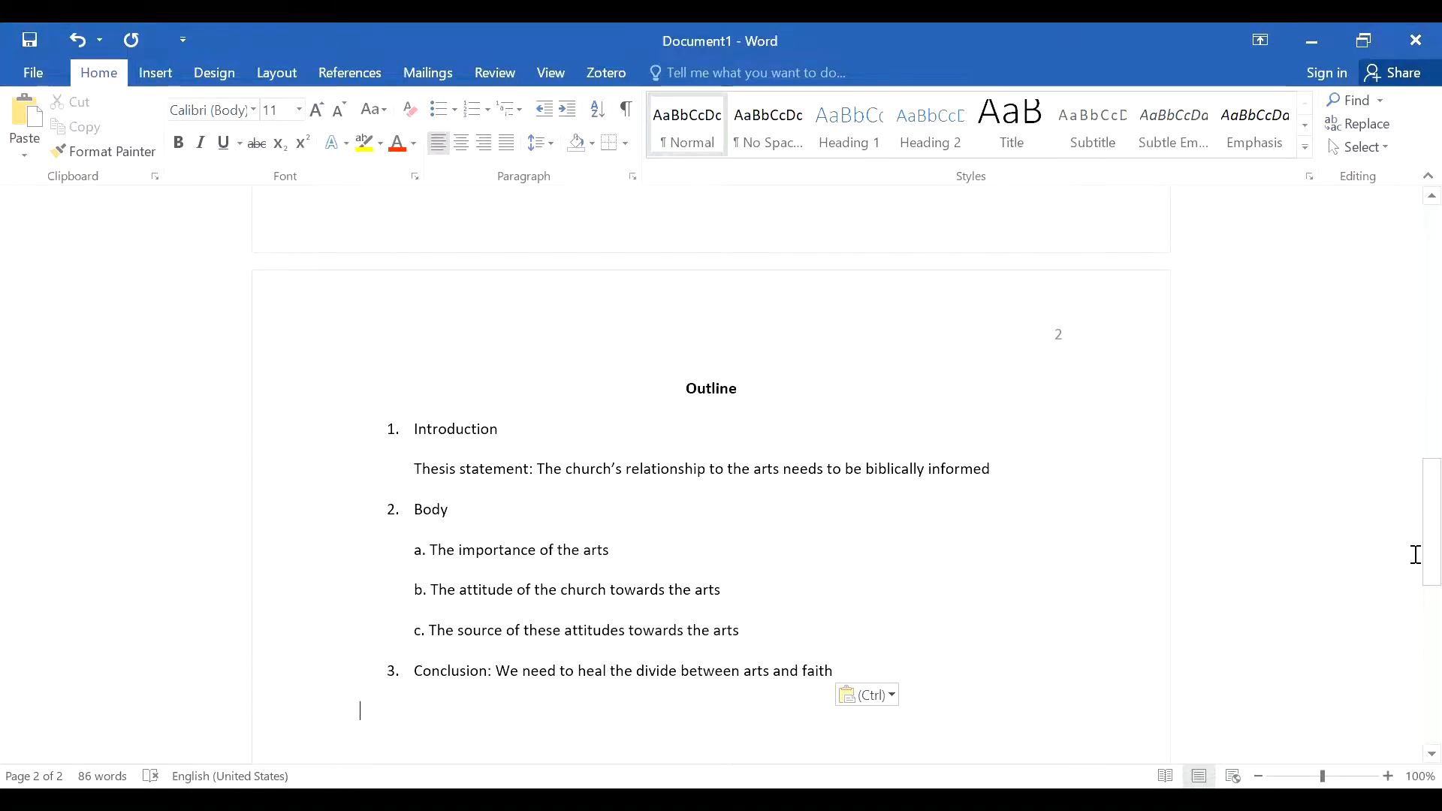
pyautogui.moveTo(1408, 540); pyautogui.dragTo(1406, 571)
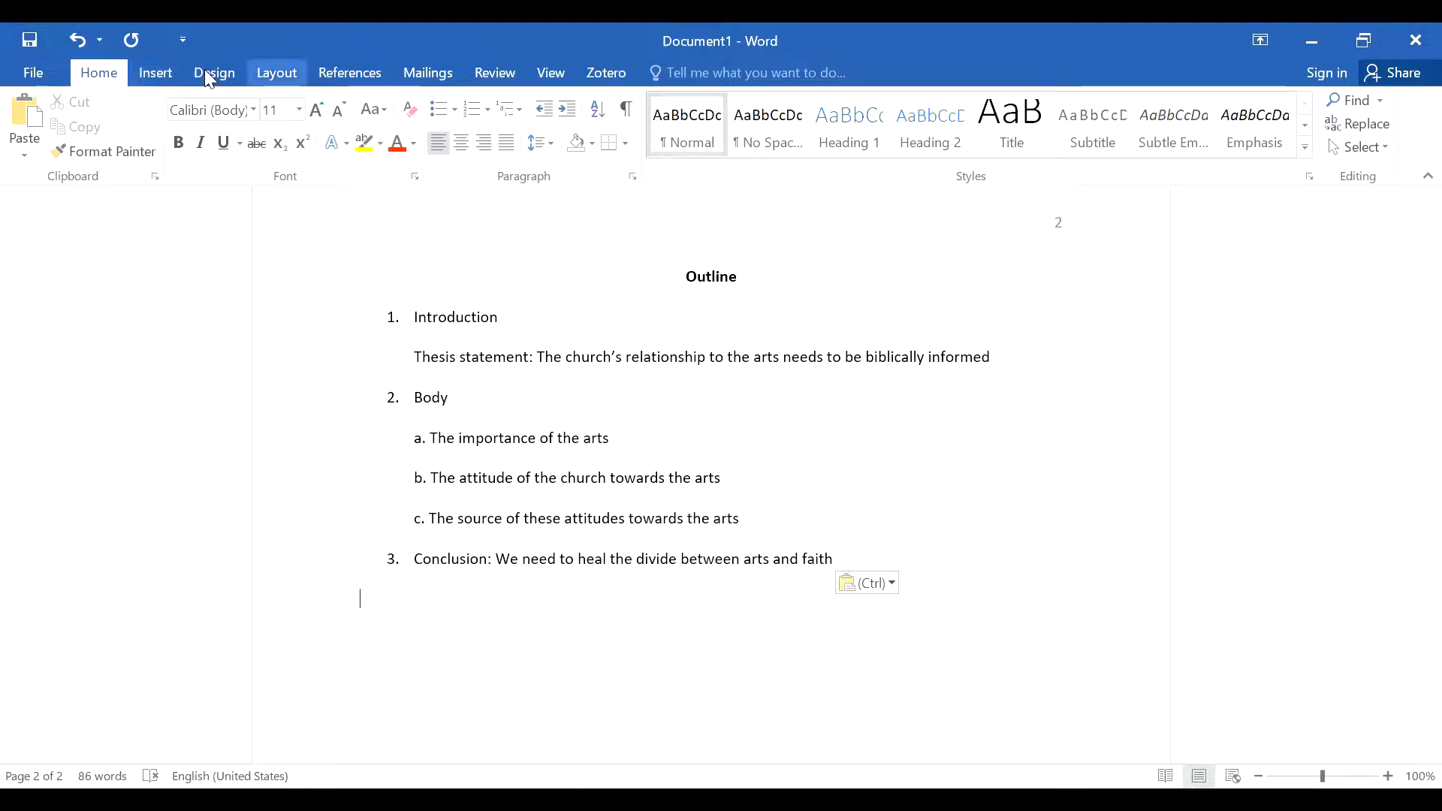
# Step: Insert a page break after the outline to start a blank page 3
pyautogui.click(277, 73)
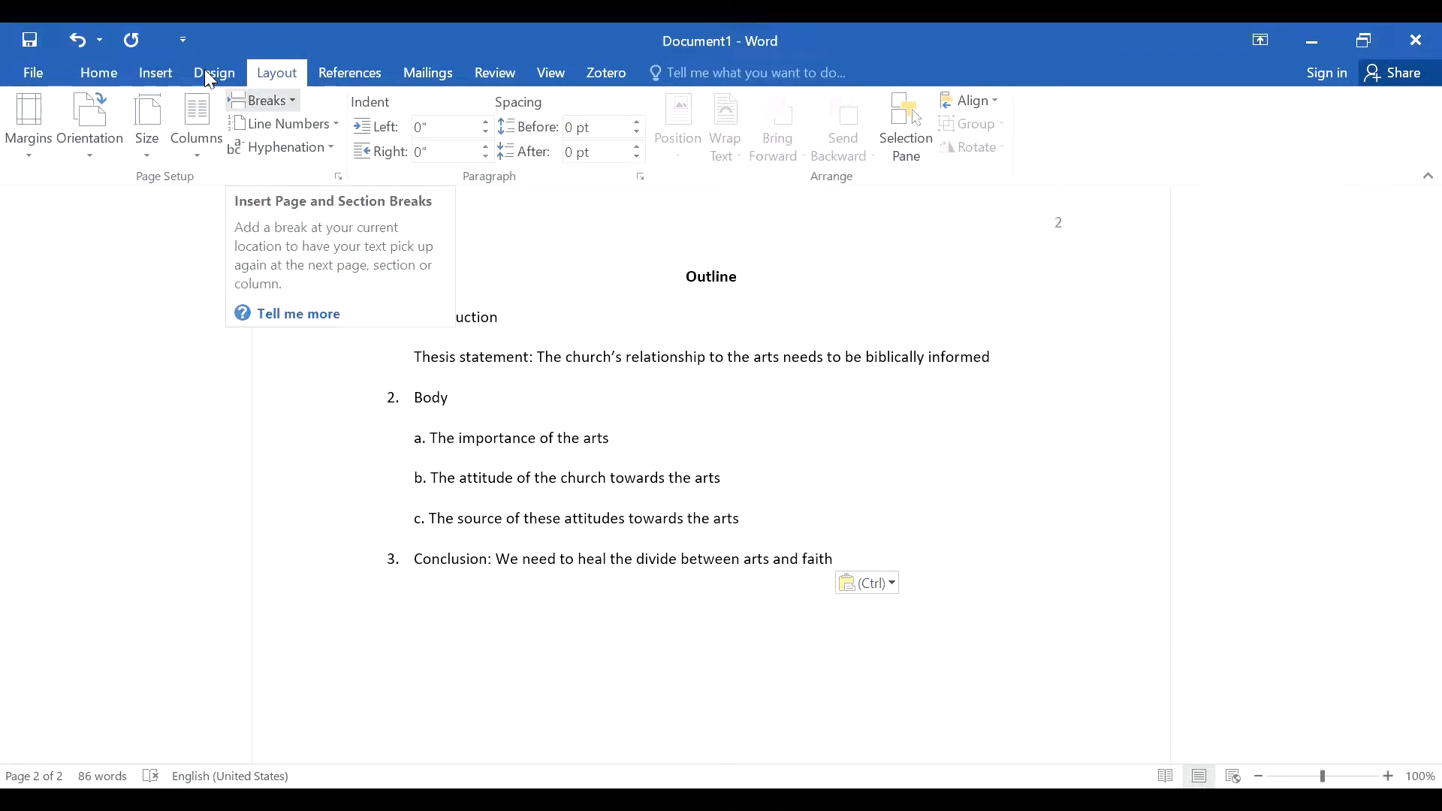
pyautogui.click(263, 100)
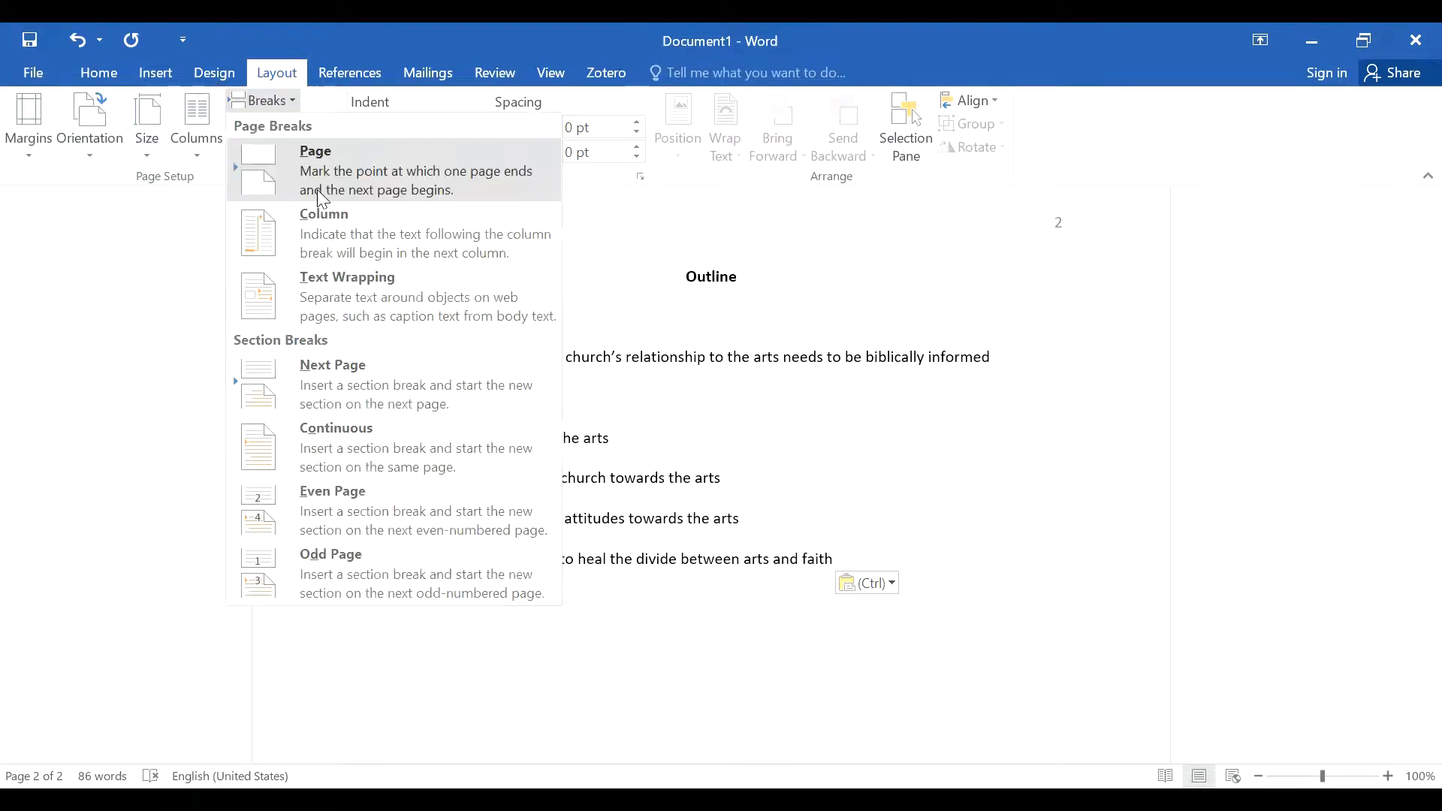
pyautogui.click(323, 199)
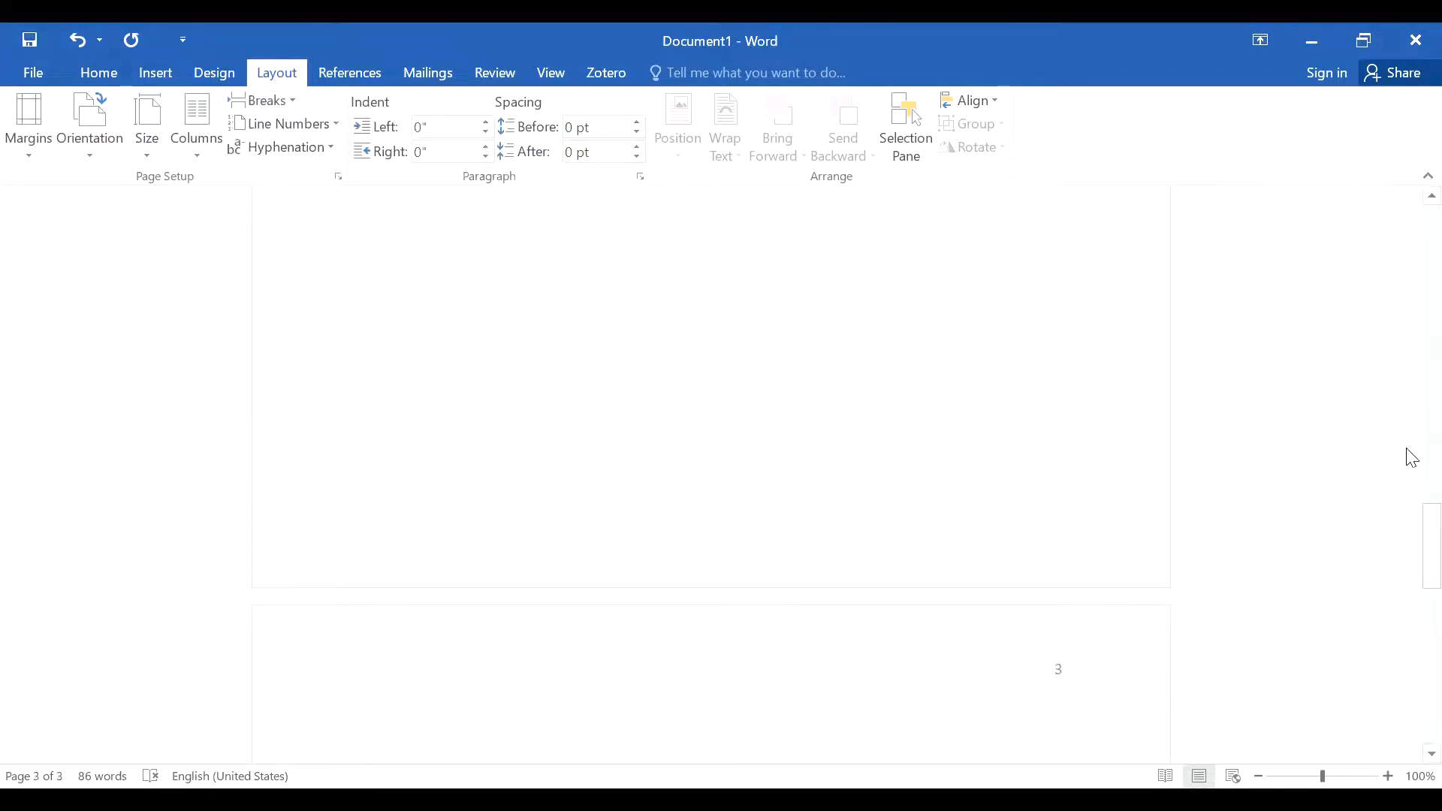
pyautogui.moveTo(1408, 518); pyautogui.dragTo(1408, 573)
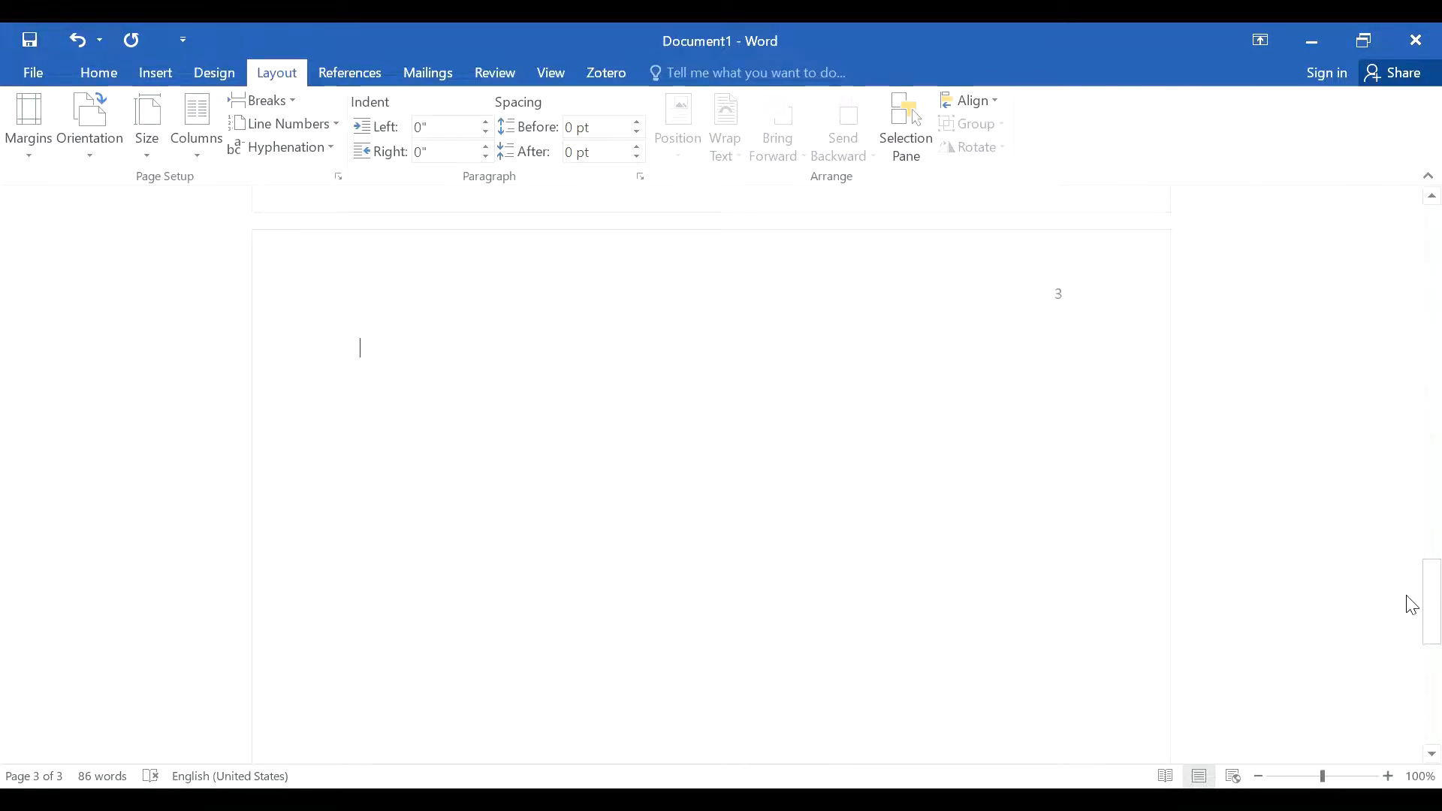
# Step: Copy the paper's title from the title page and place the cursor on page 3
pyautogui.moveTo(1406, 596); pyautogui.dragTo(1406, 197)
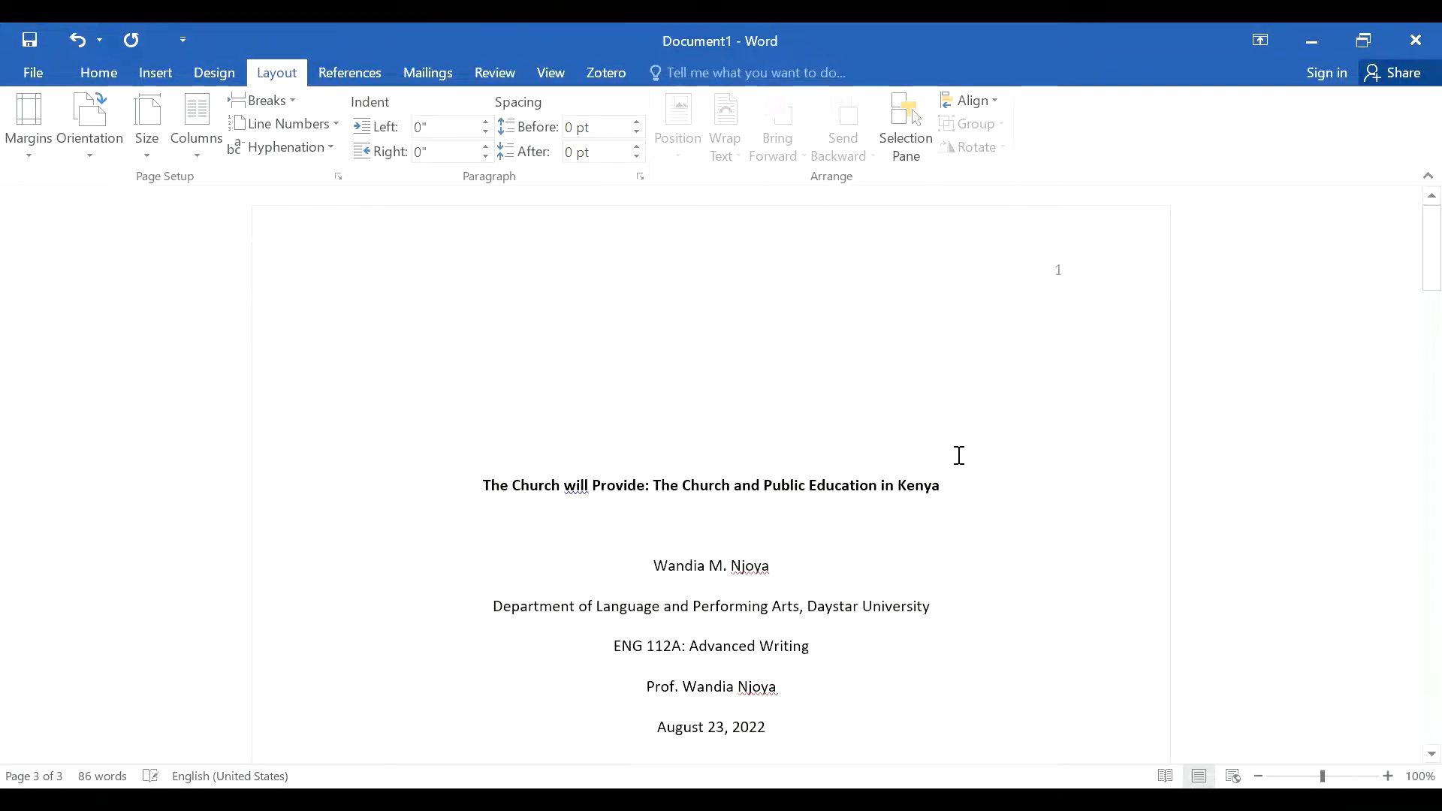
pyautogui.moveTo(950, 485); pyautogui.dragTo(492, 487)
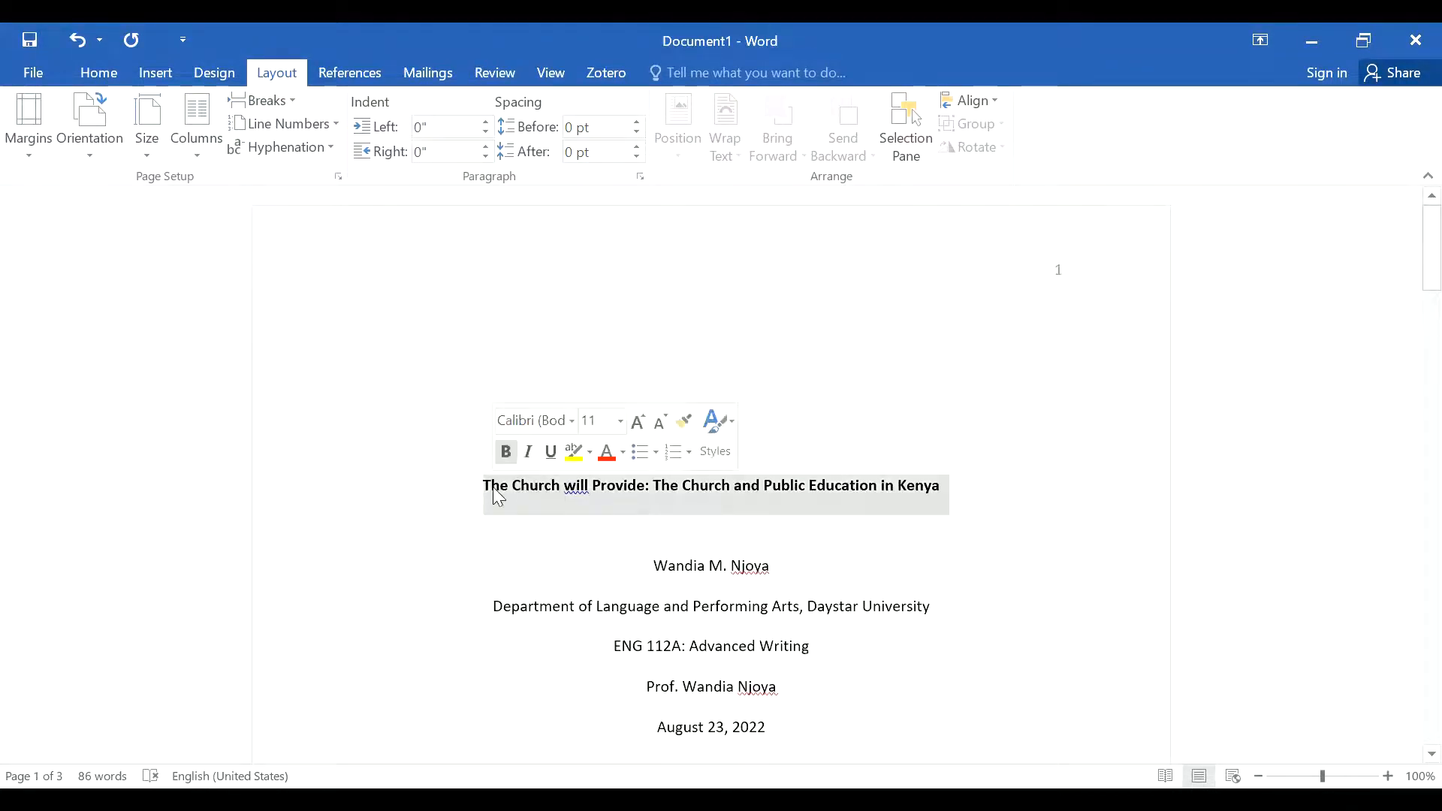
pyautogui.rightClick(530, 495)
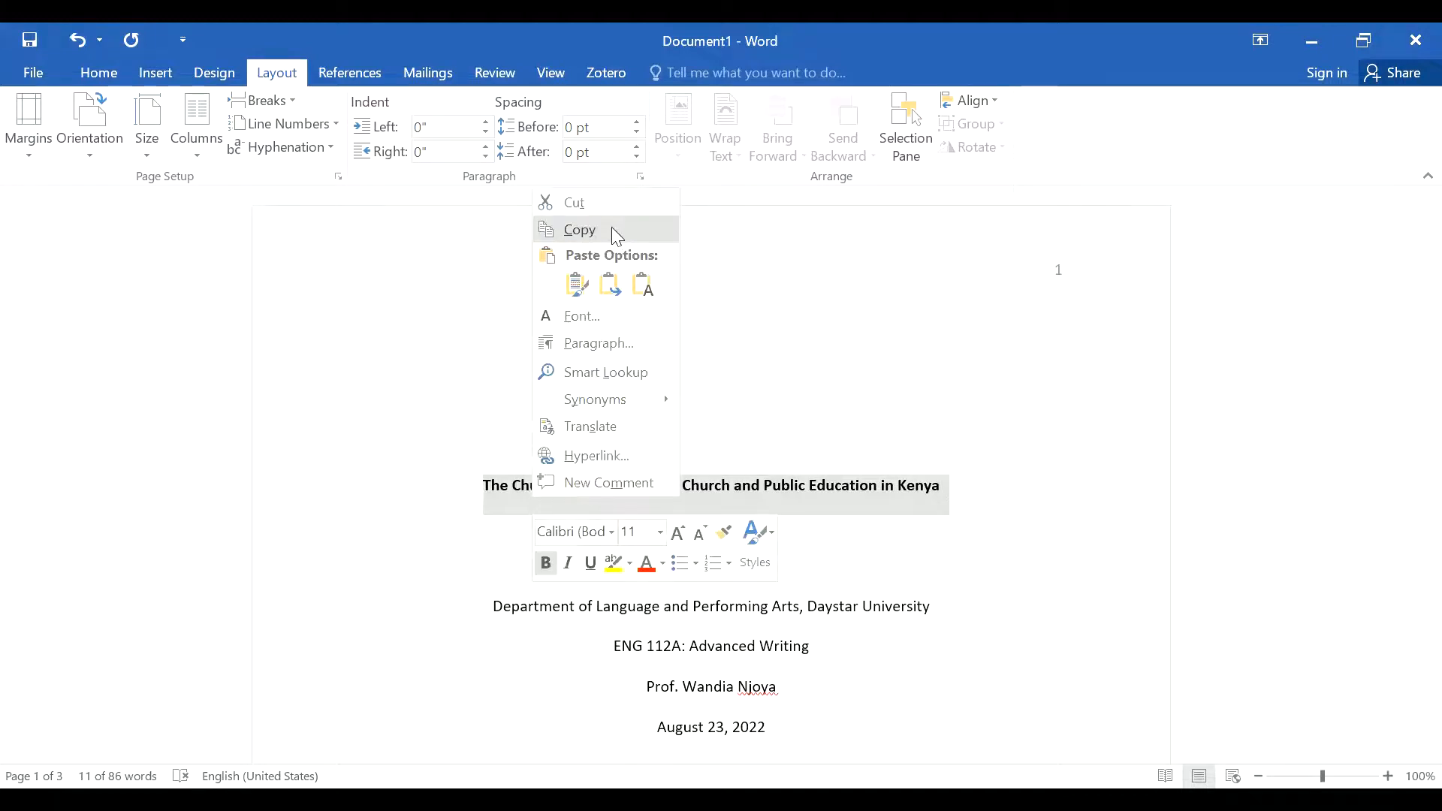
pyautogui.click(598, 229)
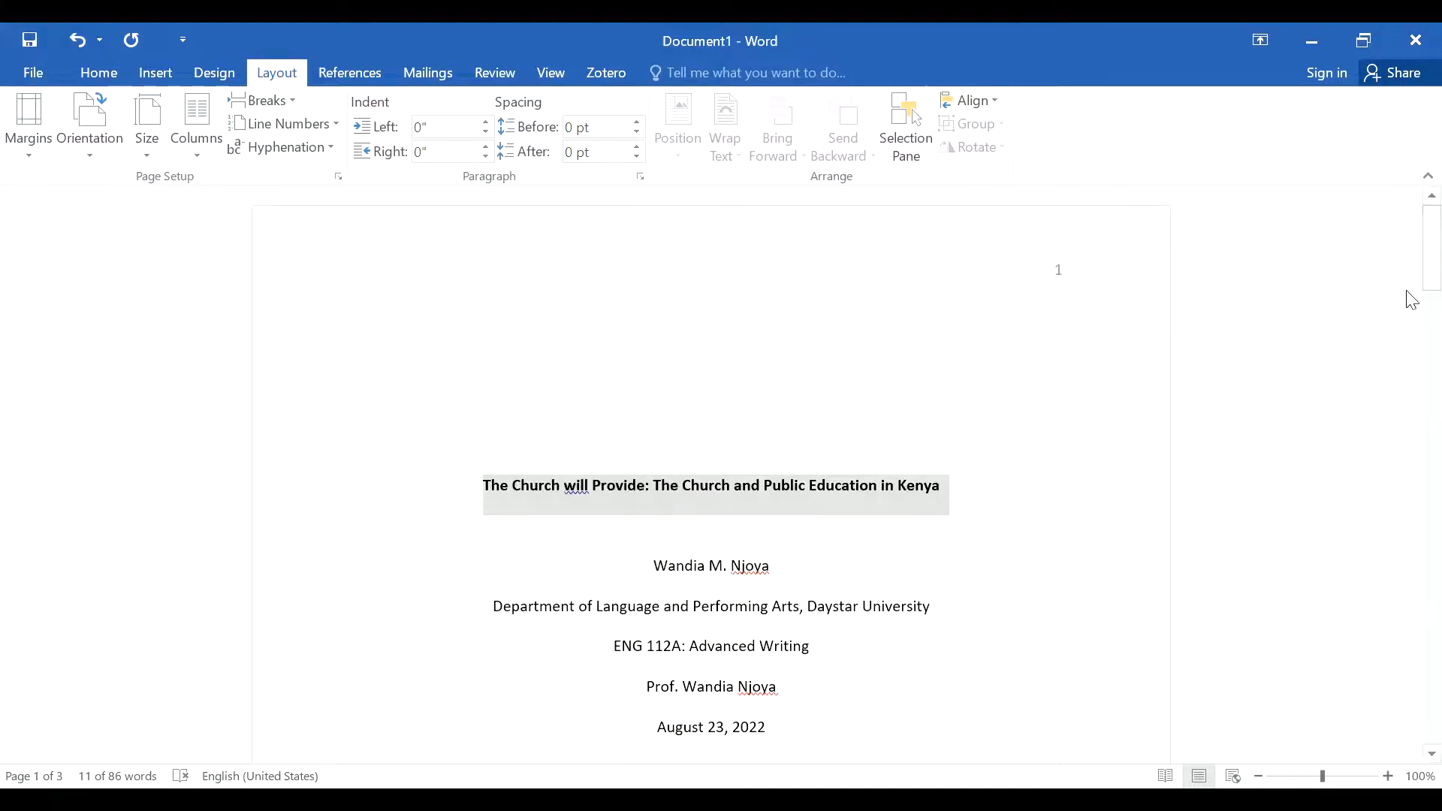
pyautogui.moveTo(1412, 248); pyautogui.dragTo(1412, 575)
pyautogui.click(518, 460)
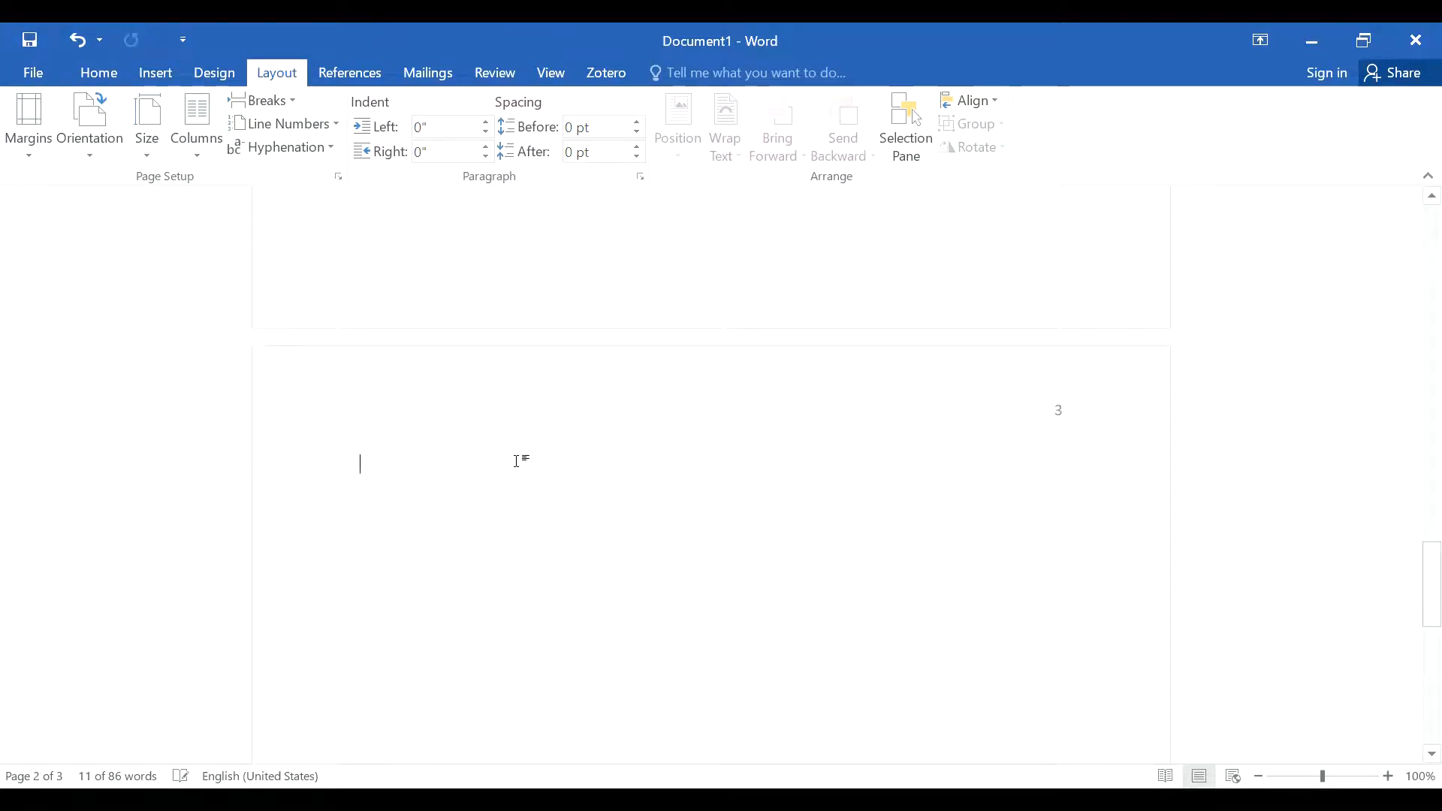
# Step: Paste the title as bold, centred plain text atop page 3 and add a new line below
pyautogui.click(93, 71)
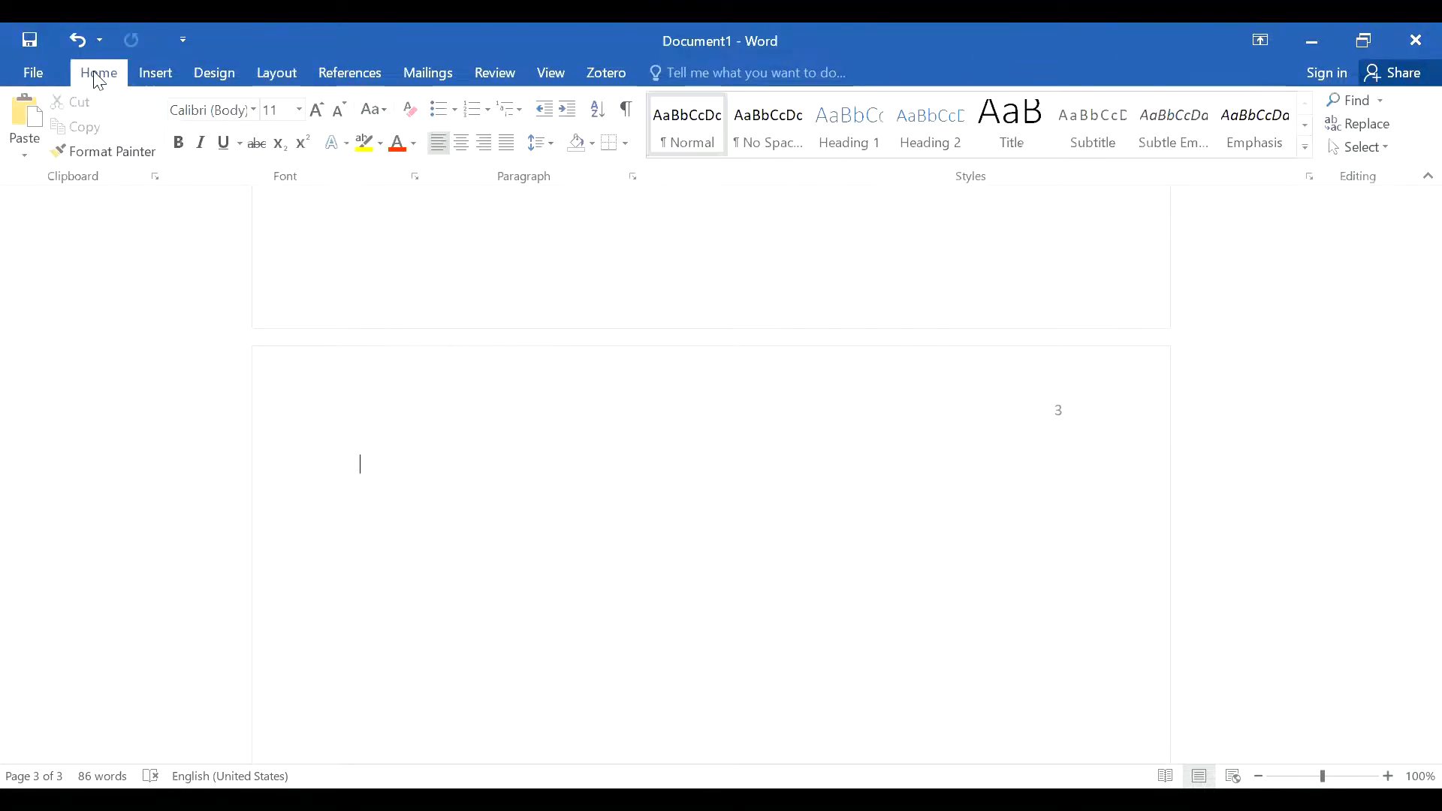
pyautogui.click(177, 144)
pyautogui.click(463, 144)
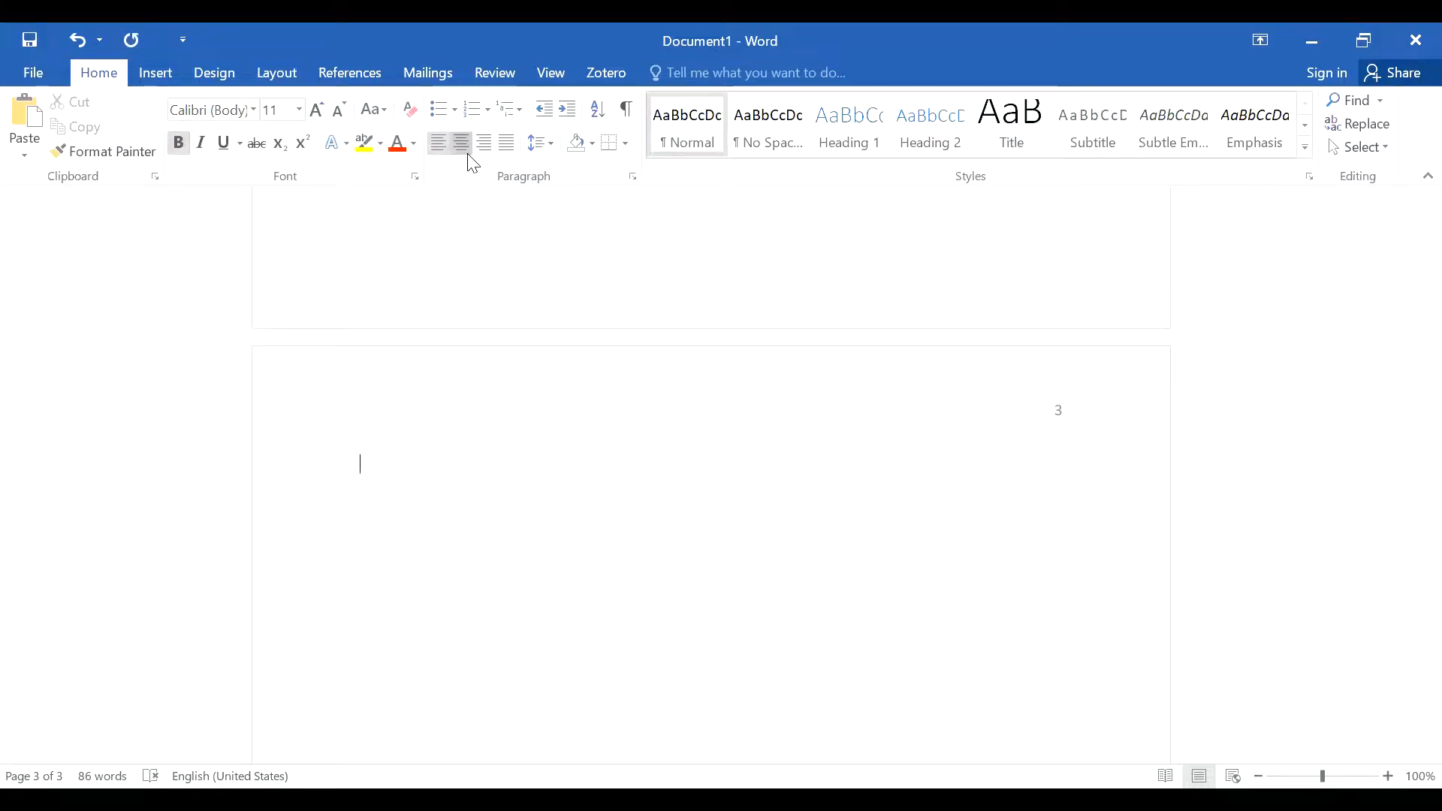
pyautogui.rightClick(734, 466)
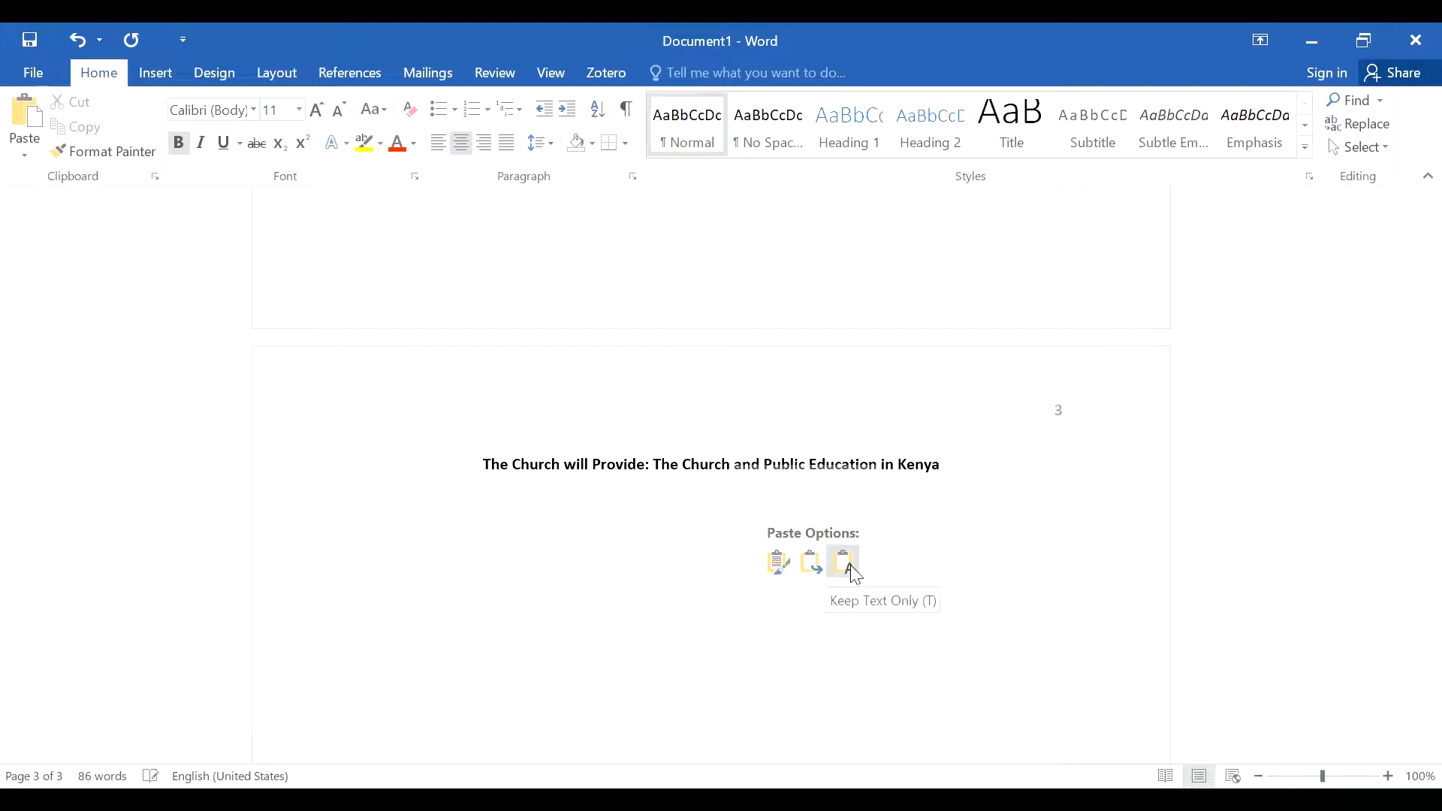
pyautogui.click(851, 569)
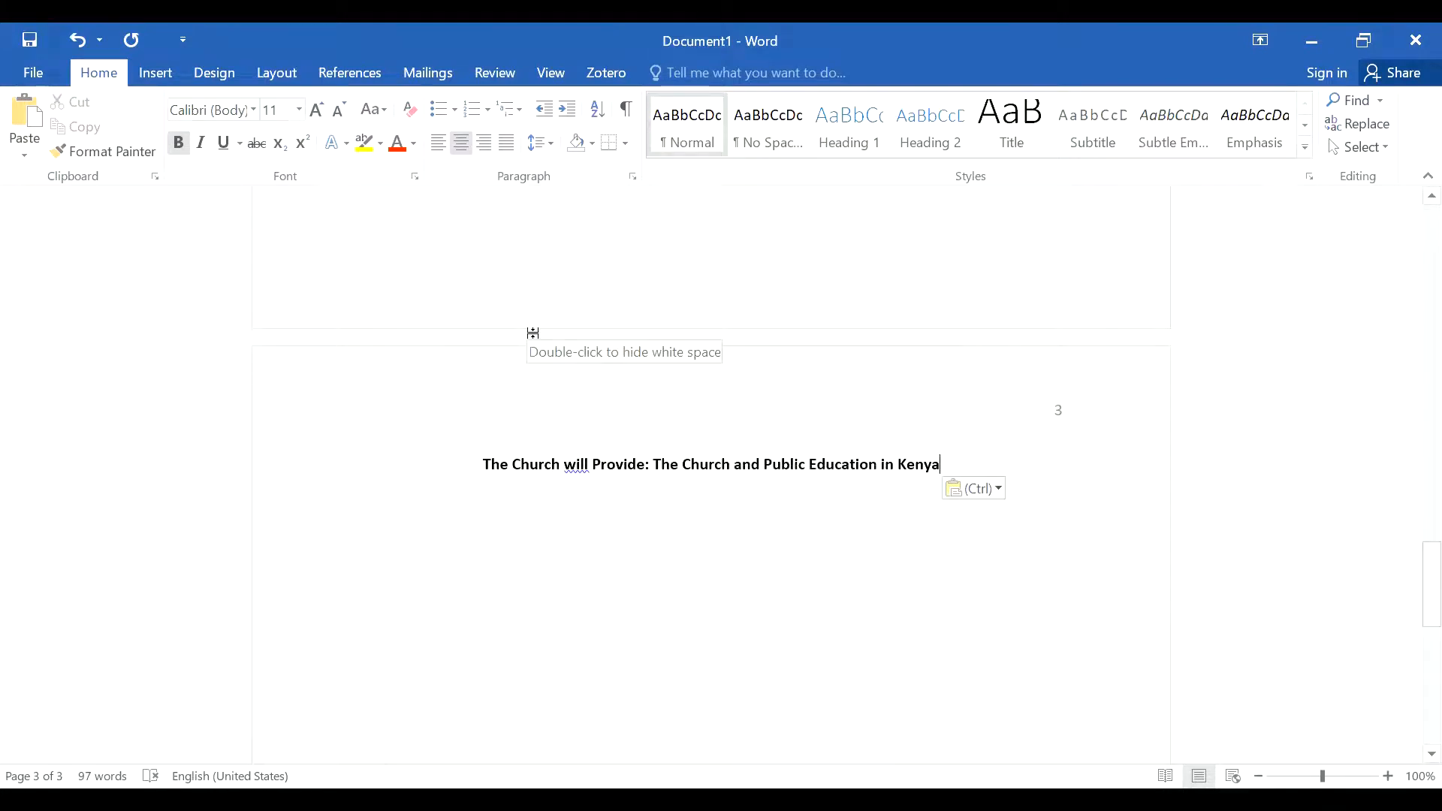
pyautogui.press('Return')
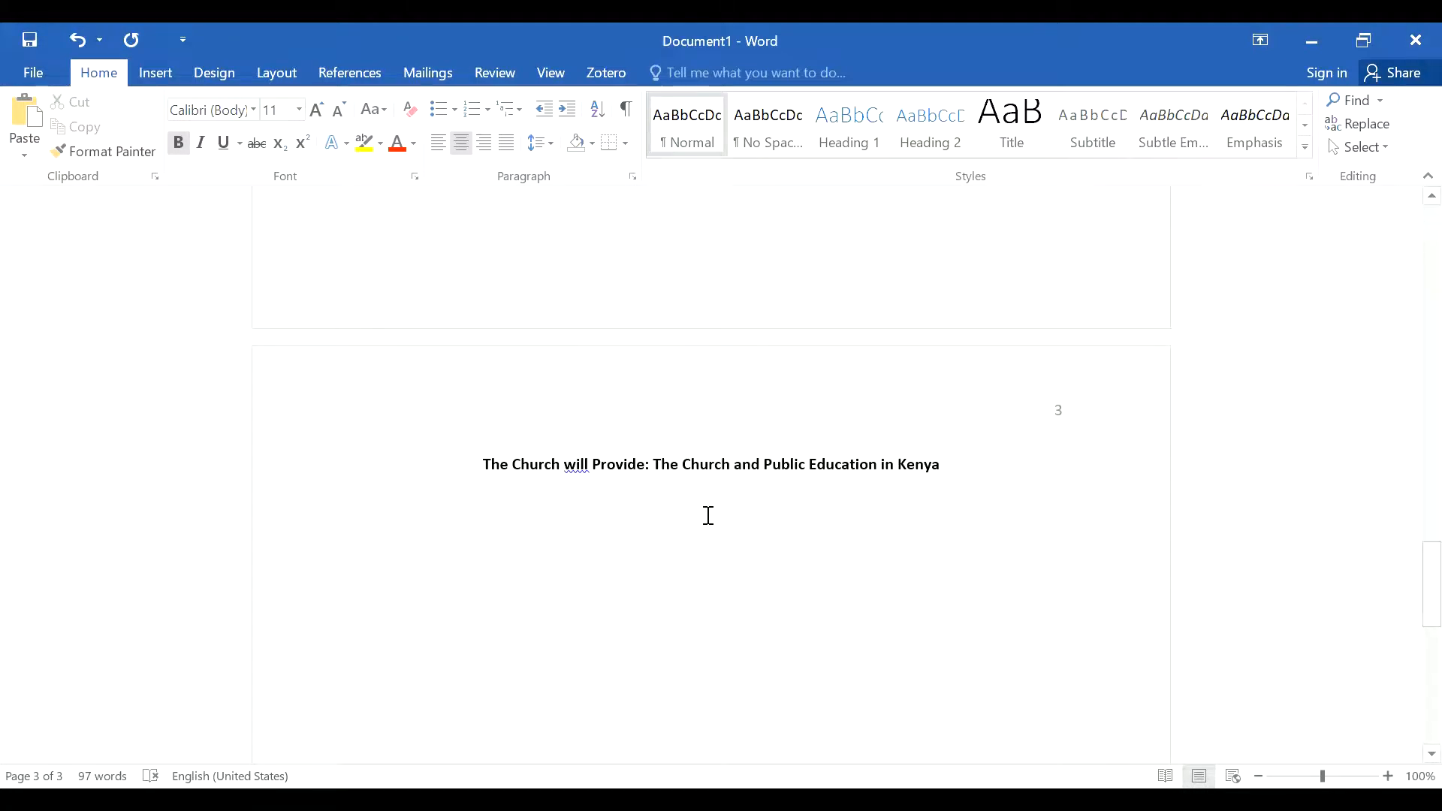
# Step: Make the line under the title left-aligned, not bold, with a 0.5" first-line indent
pyautogui.click(438, 150)
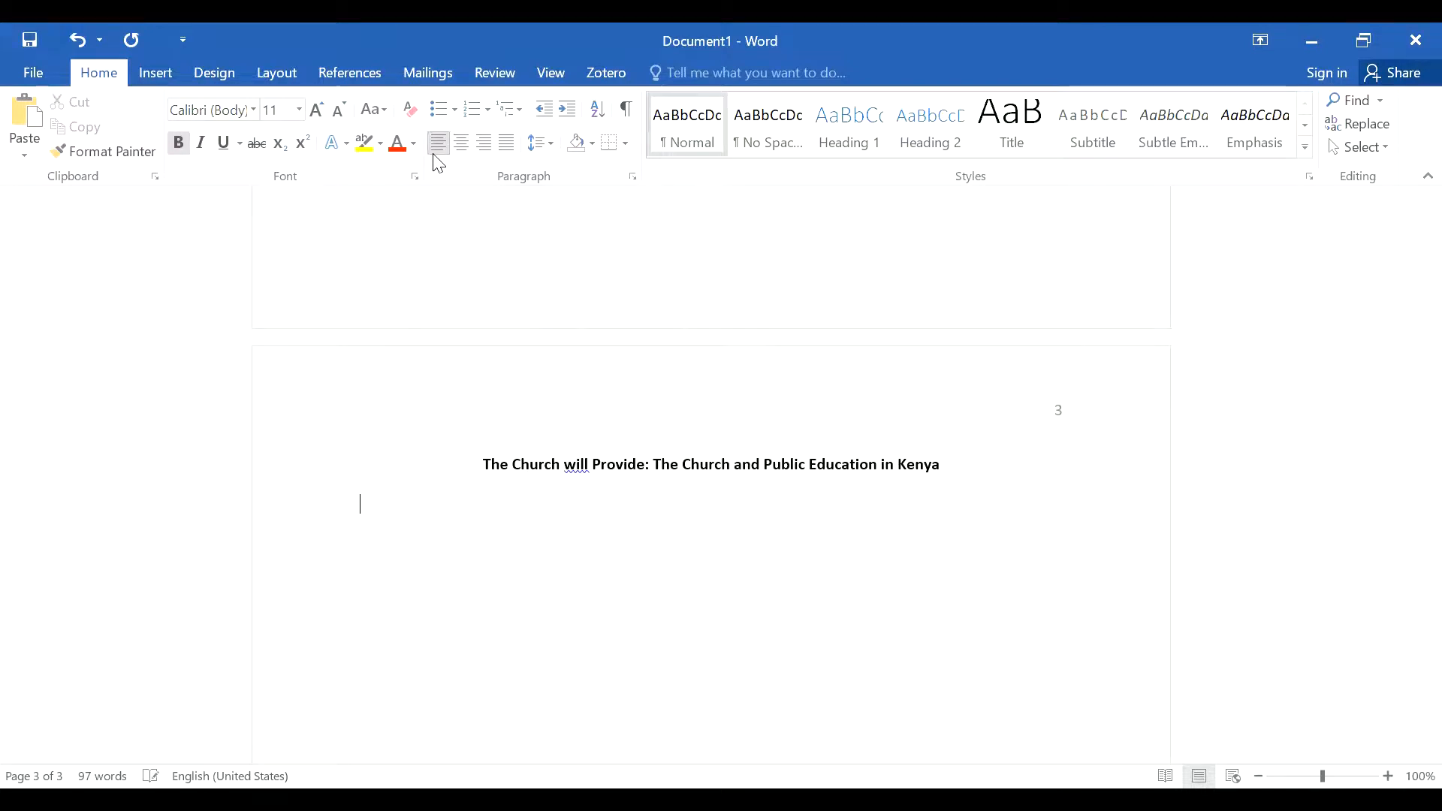
pyautogui.click(178, 145)
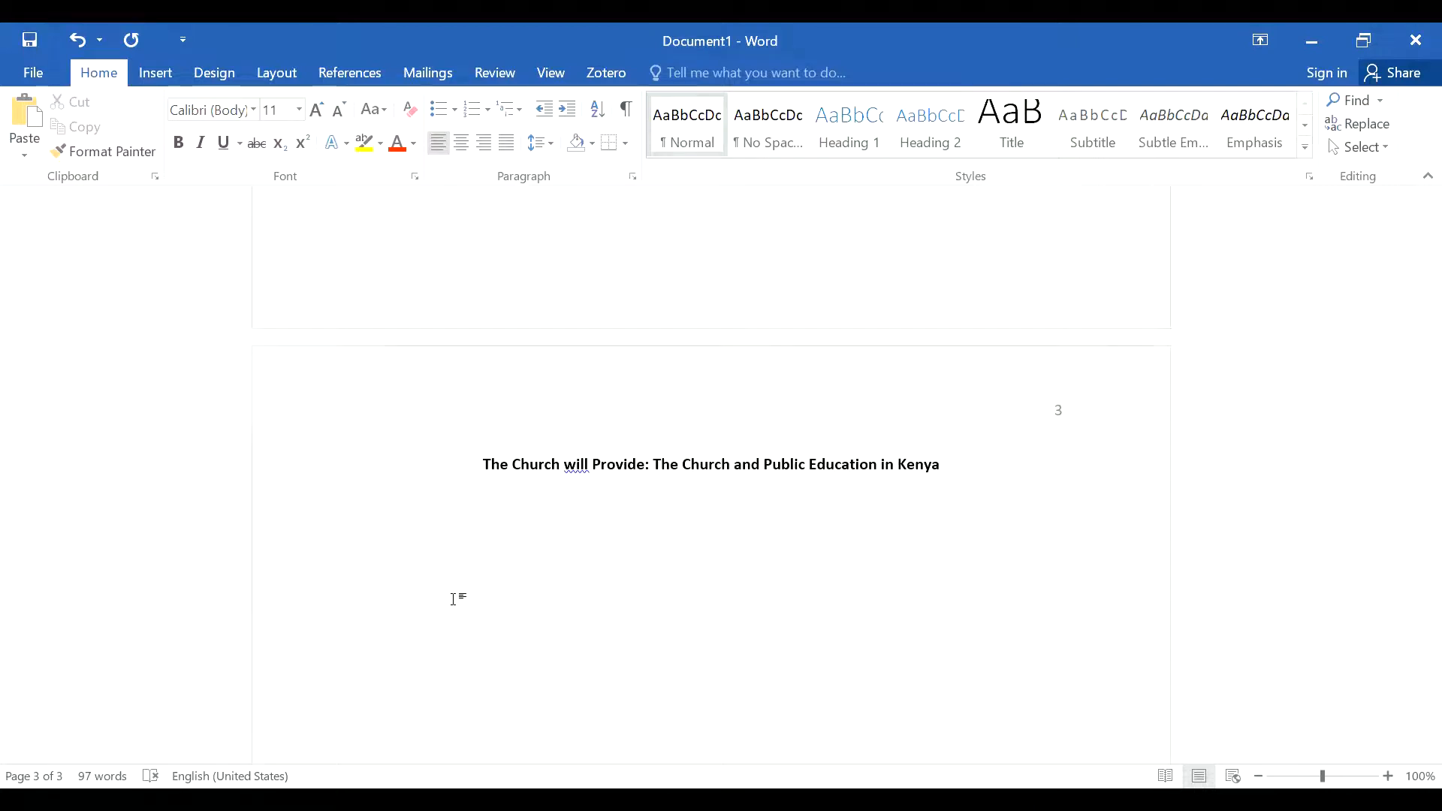
pyautogui.click(633, 177)
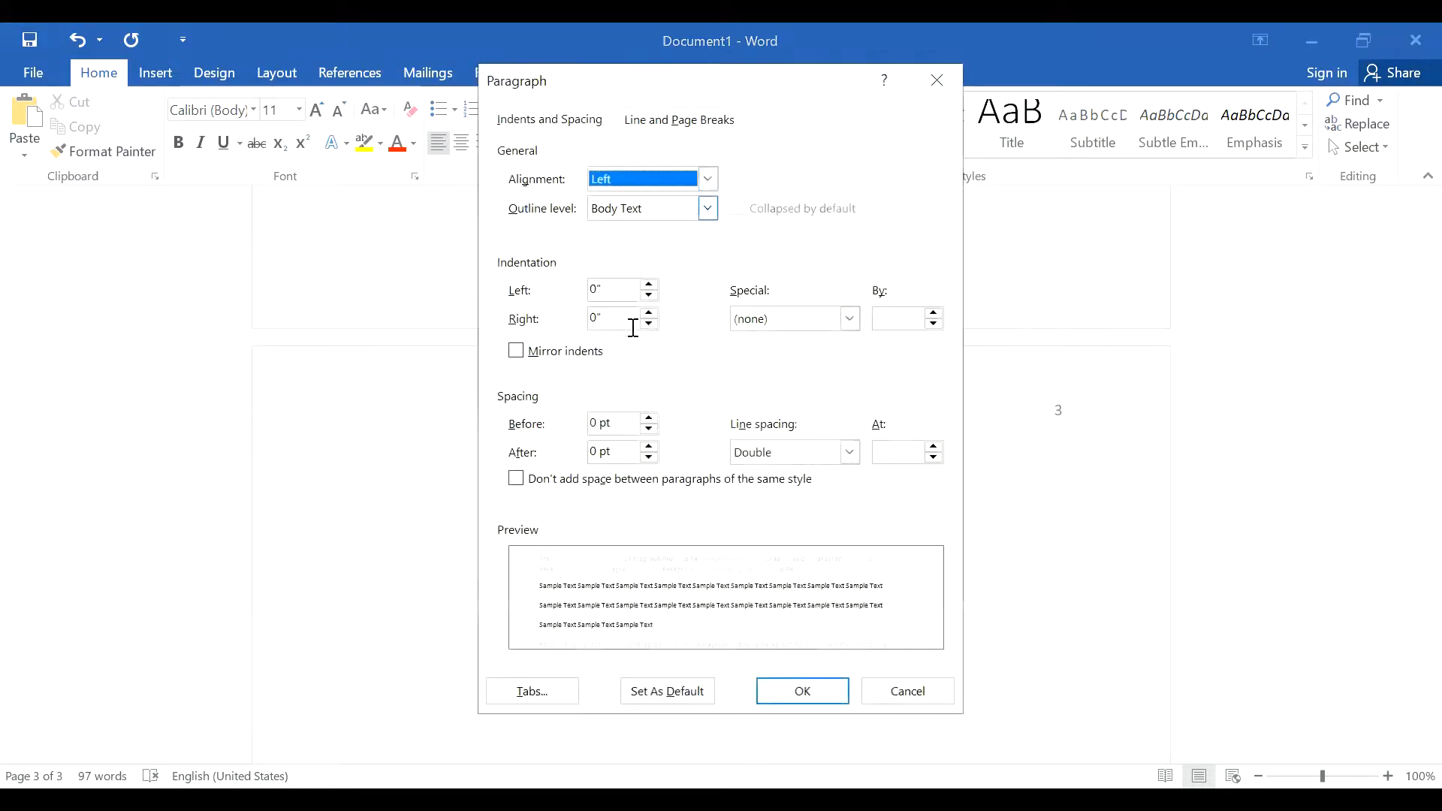
pyautogui.click(856, 325)
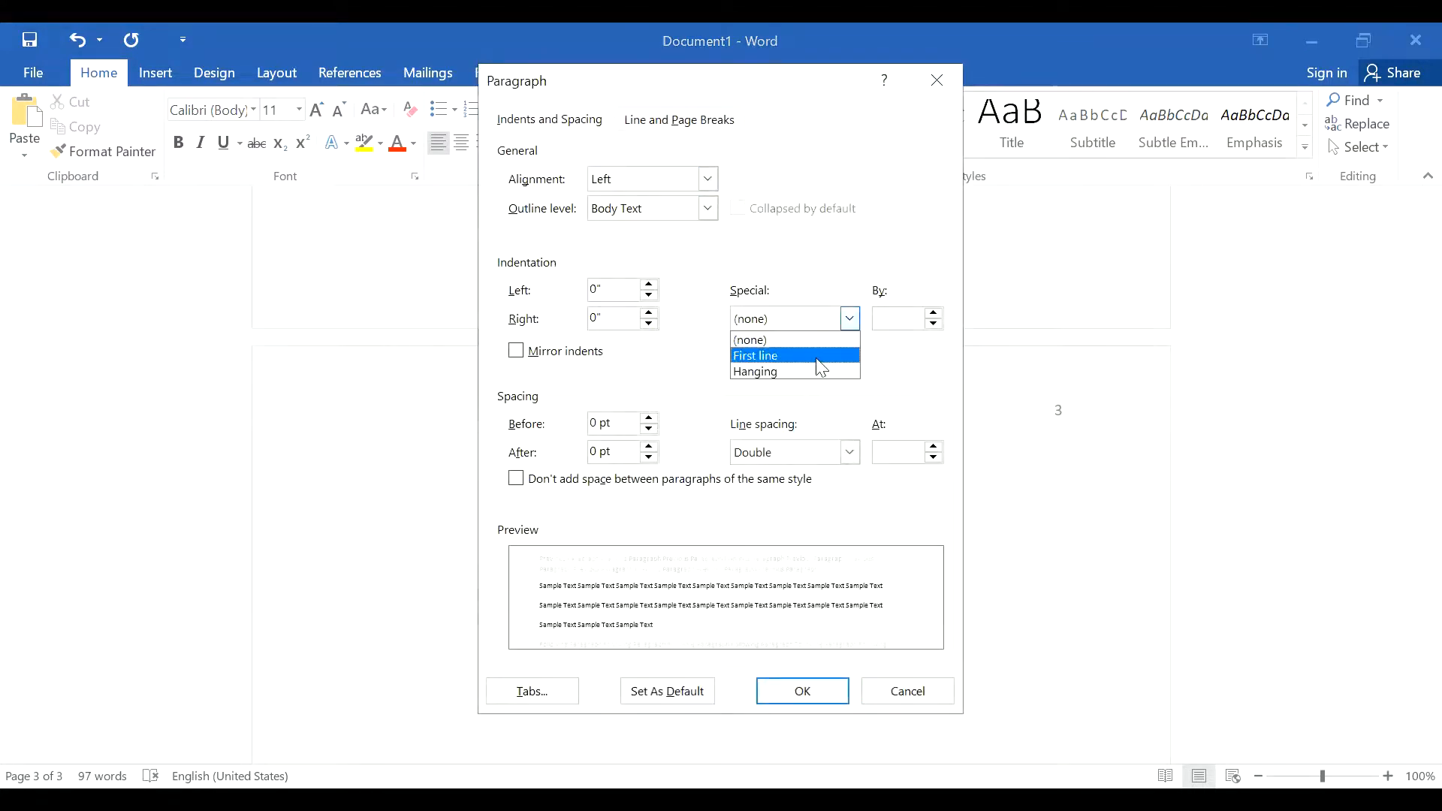
pyautogui.click(817, 358)
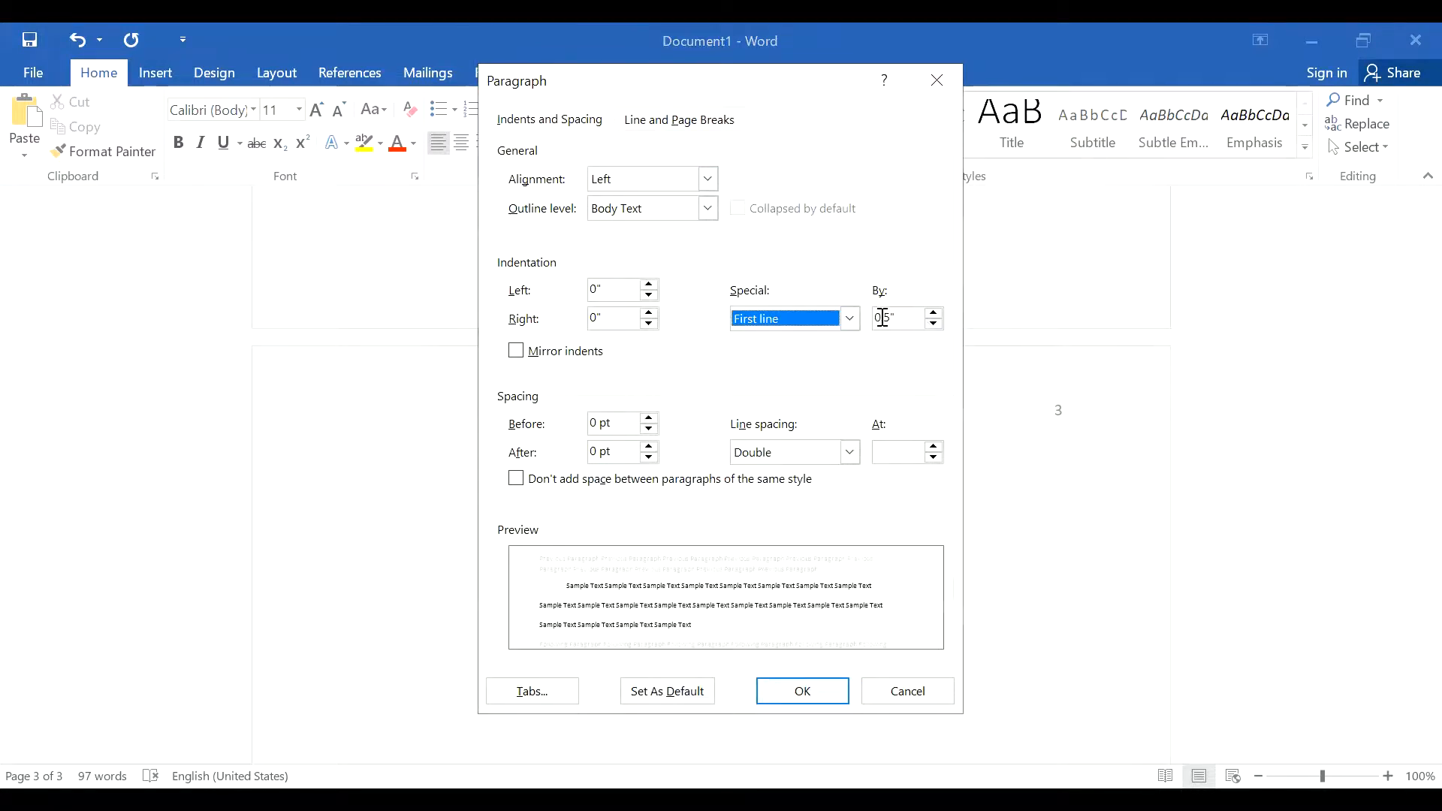
pyautogui.click(818, 699)
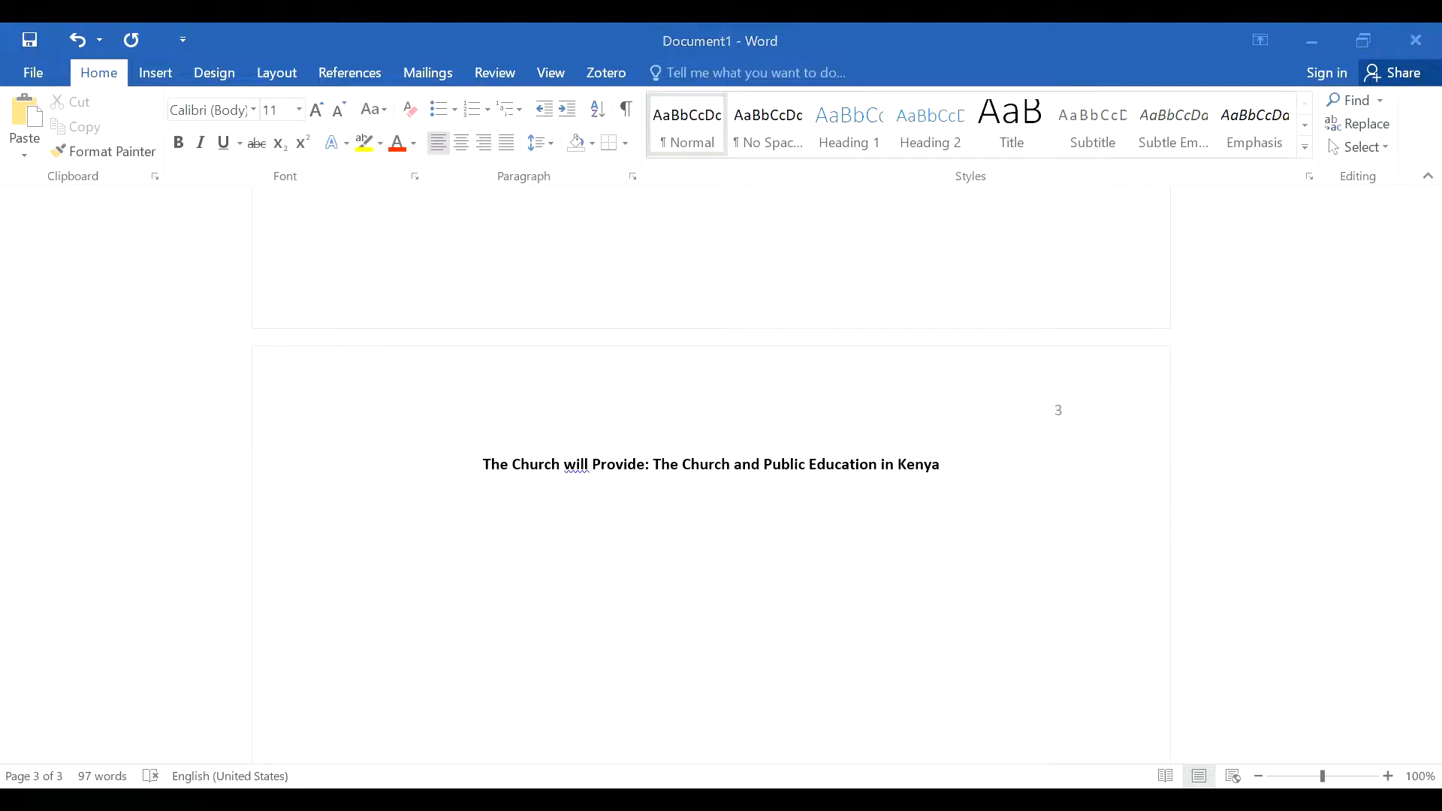
# Step: Paste the essay body text under the page-3 title with Ctrl+V and scroll through it to review
pyautogui.click(1407, 624)
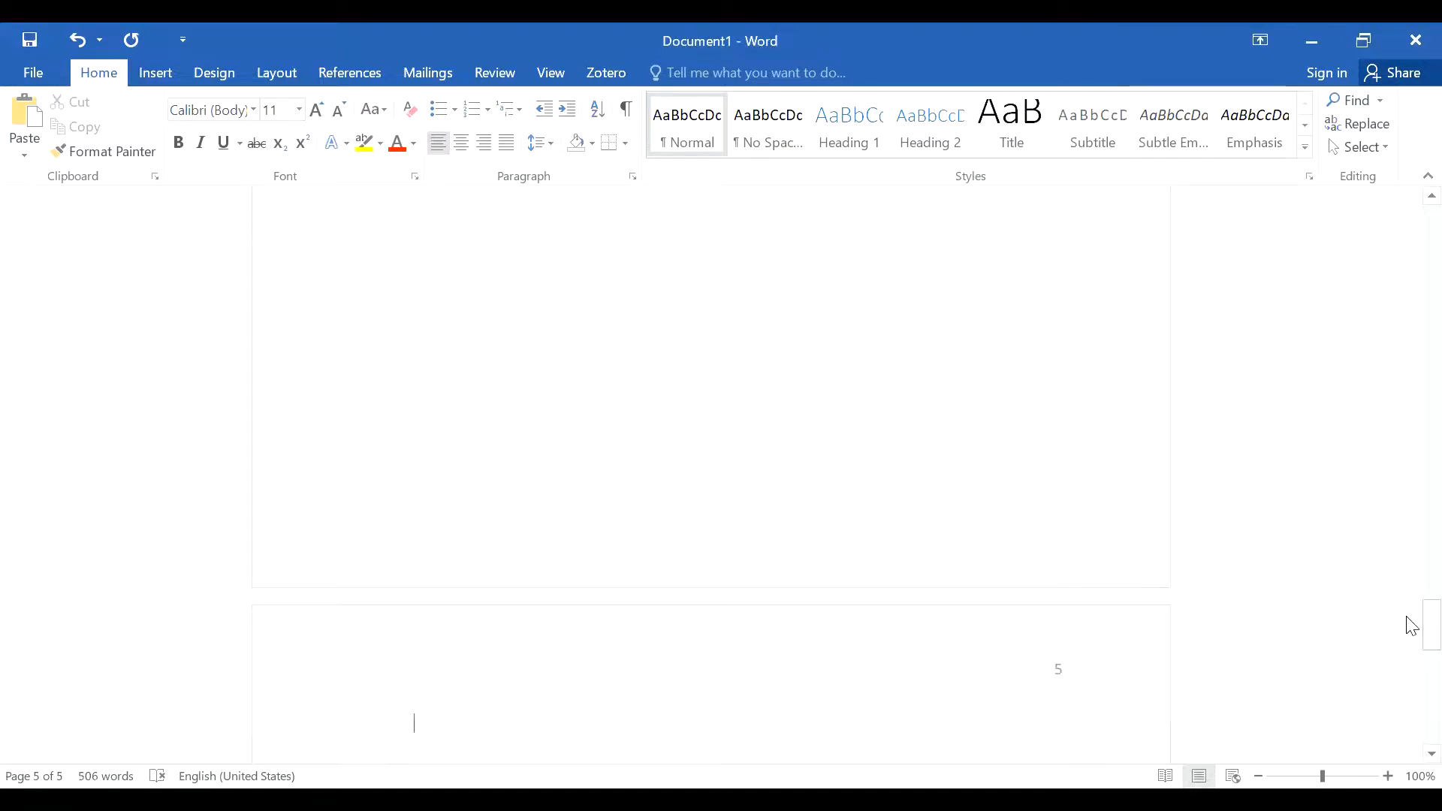
pyautogui.hotkey('ctrl', 'v')
pyautogui.scroll(5, 1411, 438)
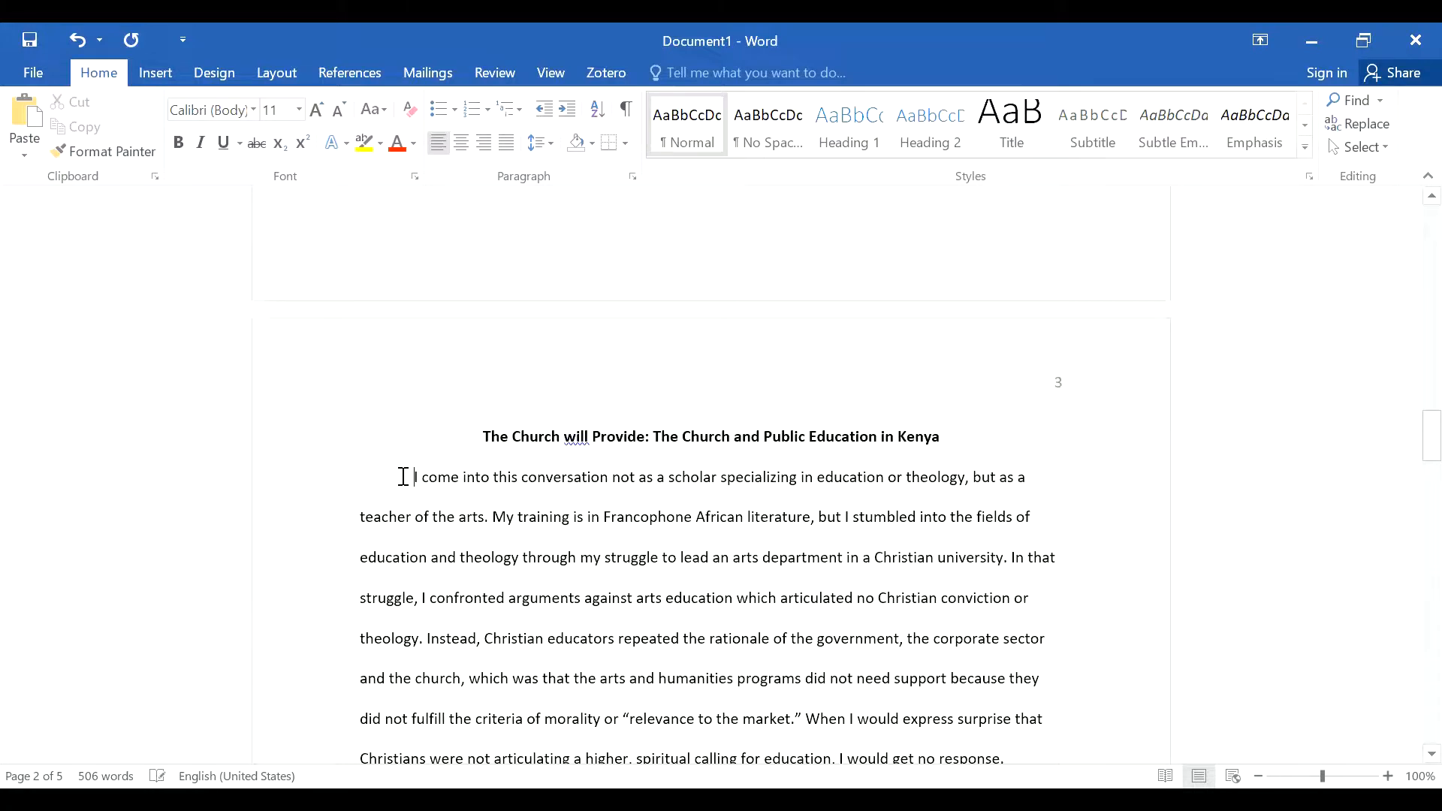
pyautogui.scroll(-2, 403, 476)
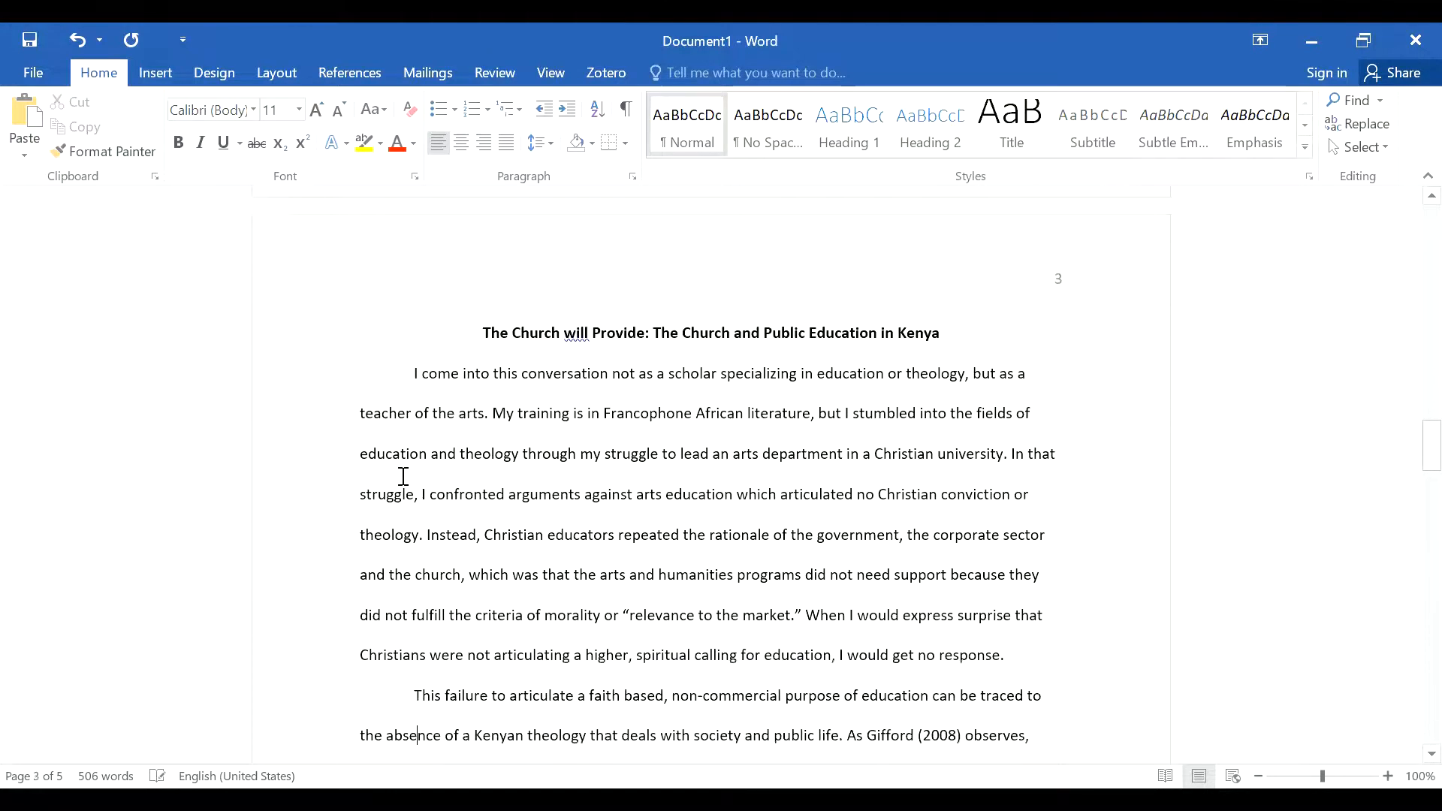
pyautogui.scroll(-2, 404, 476)
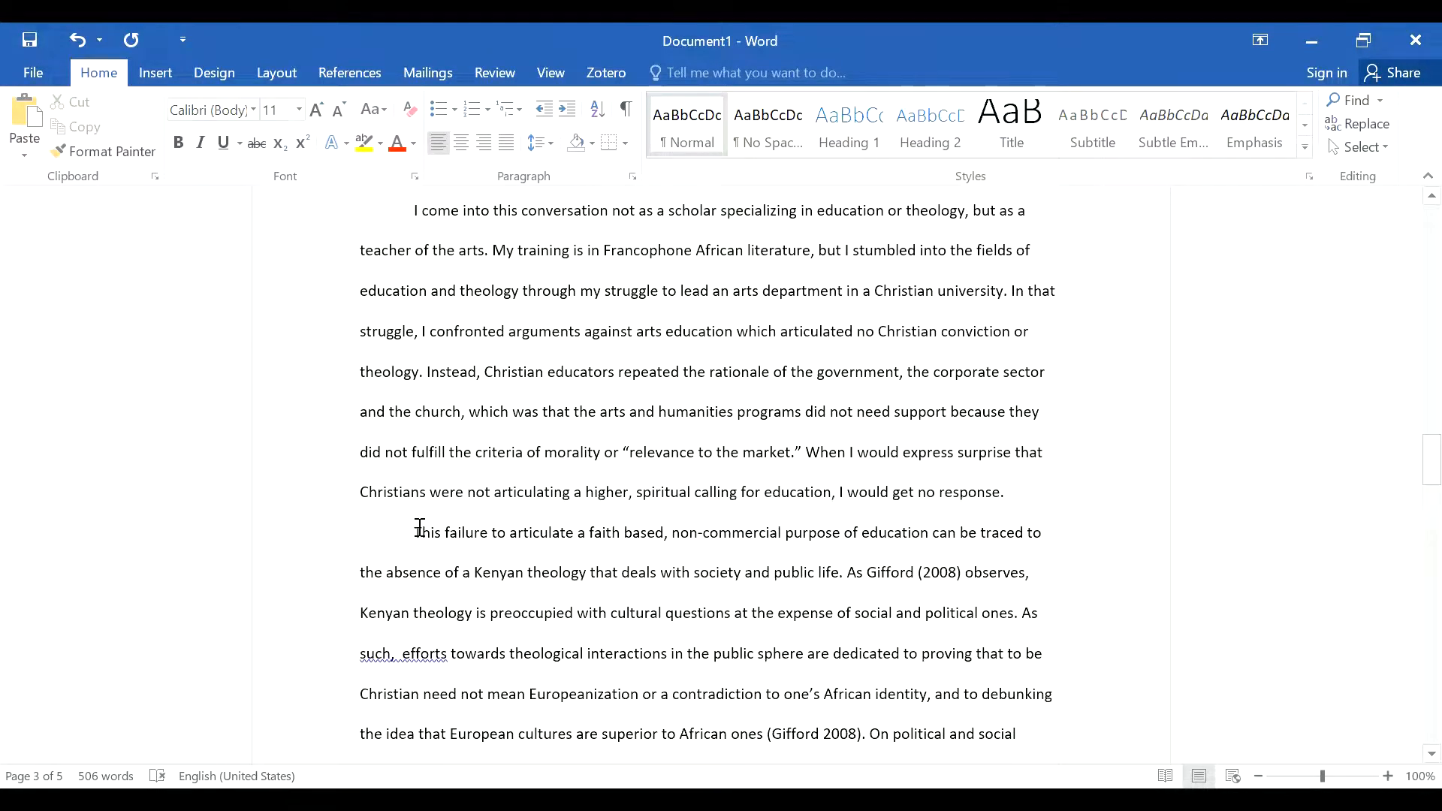
pyautogui.scroll(-9, 417, 535)
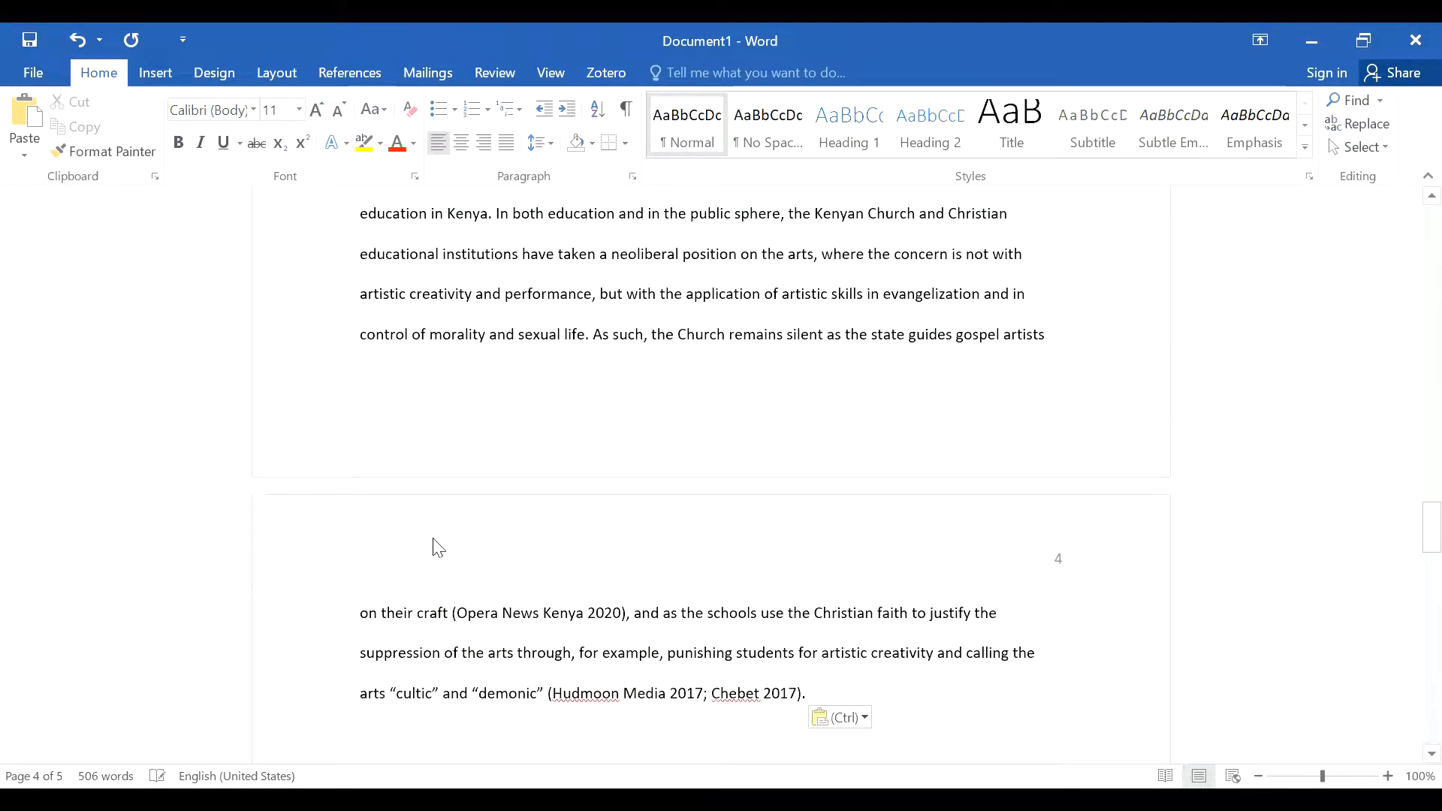
# Step: Type the demo sentence 'I am showing ENG 112 students how to format a pape' on the indented line
pyautogui.write('I')
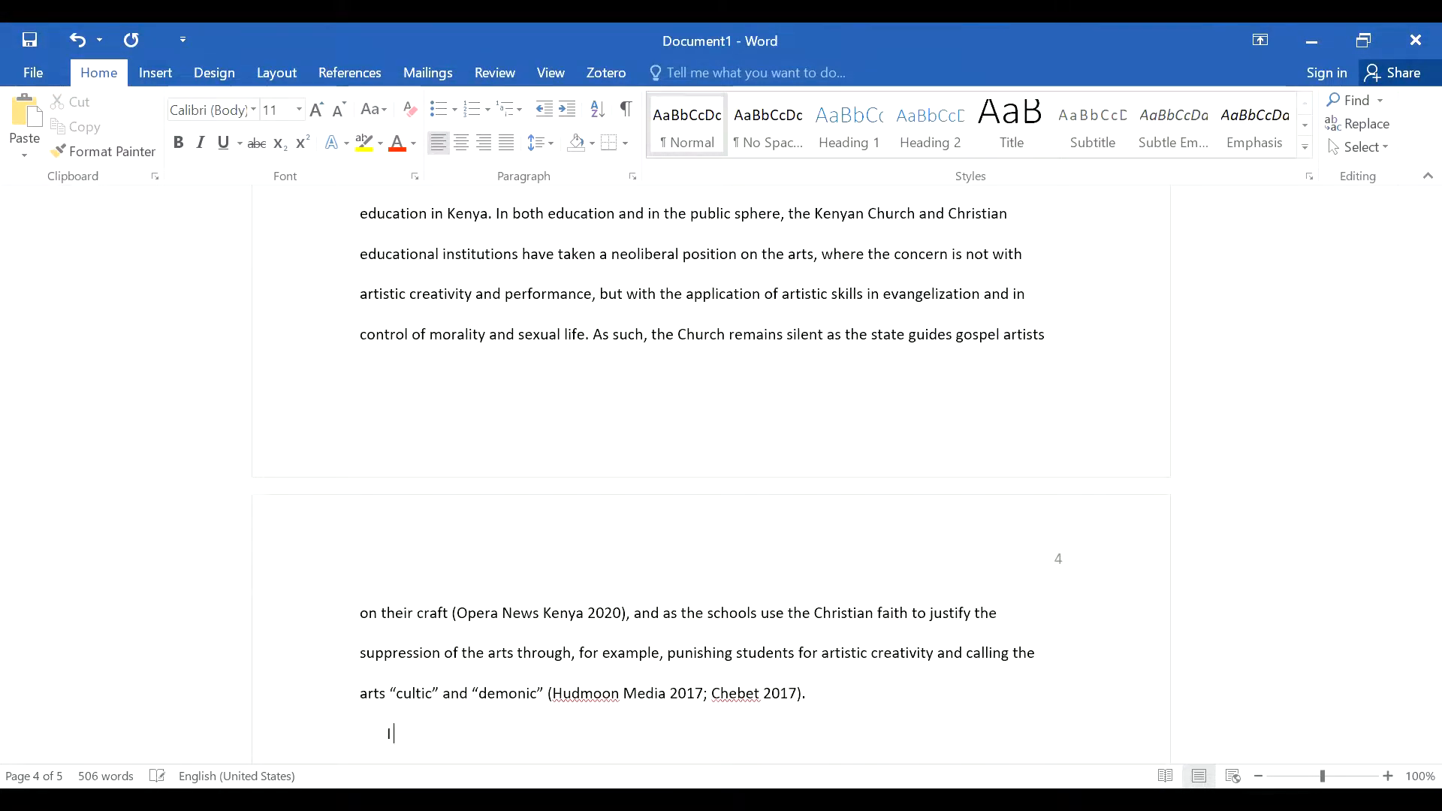
pyautogui.write(' am sho')
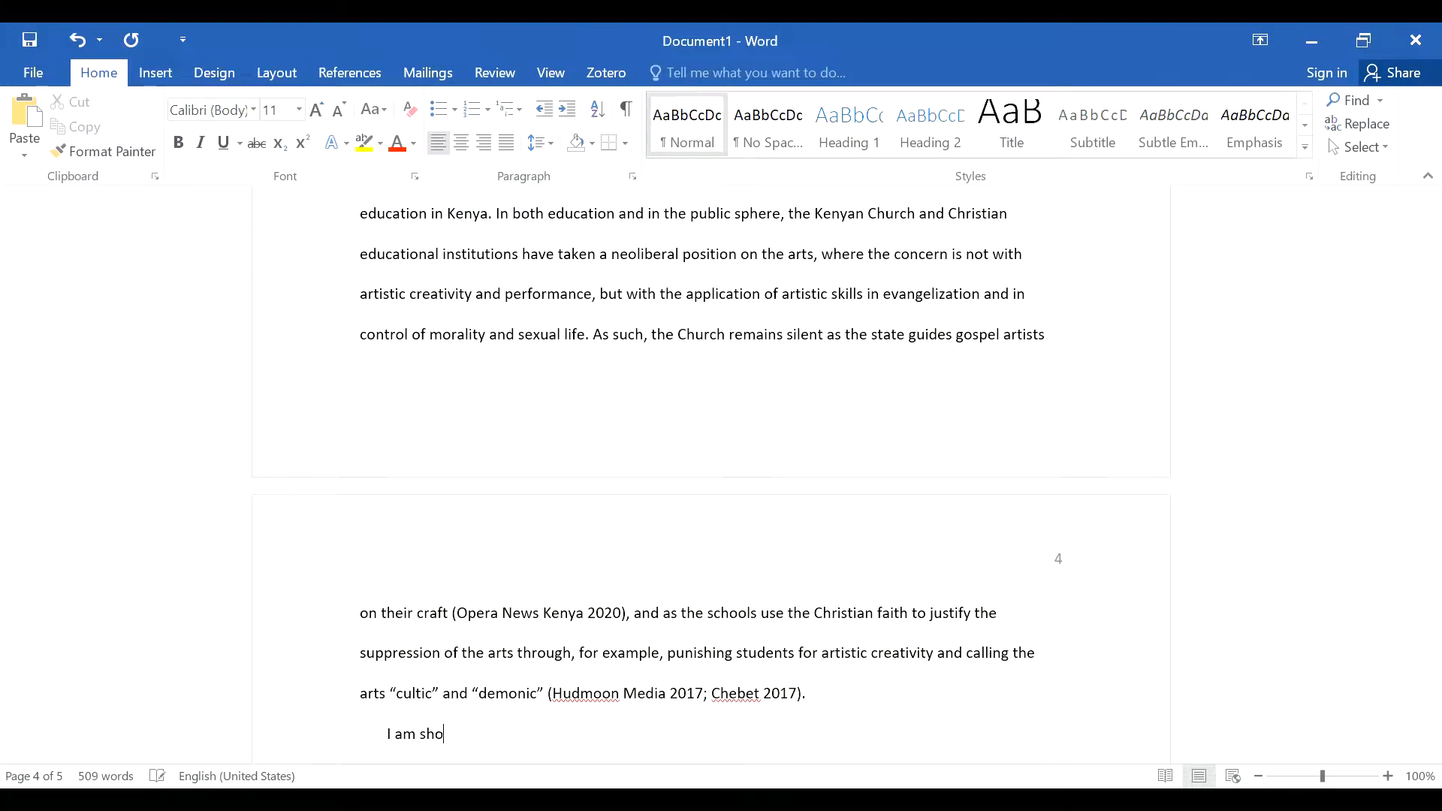
pyautogui.write('wing ENG 112')
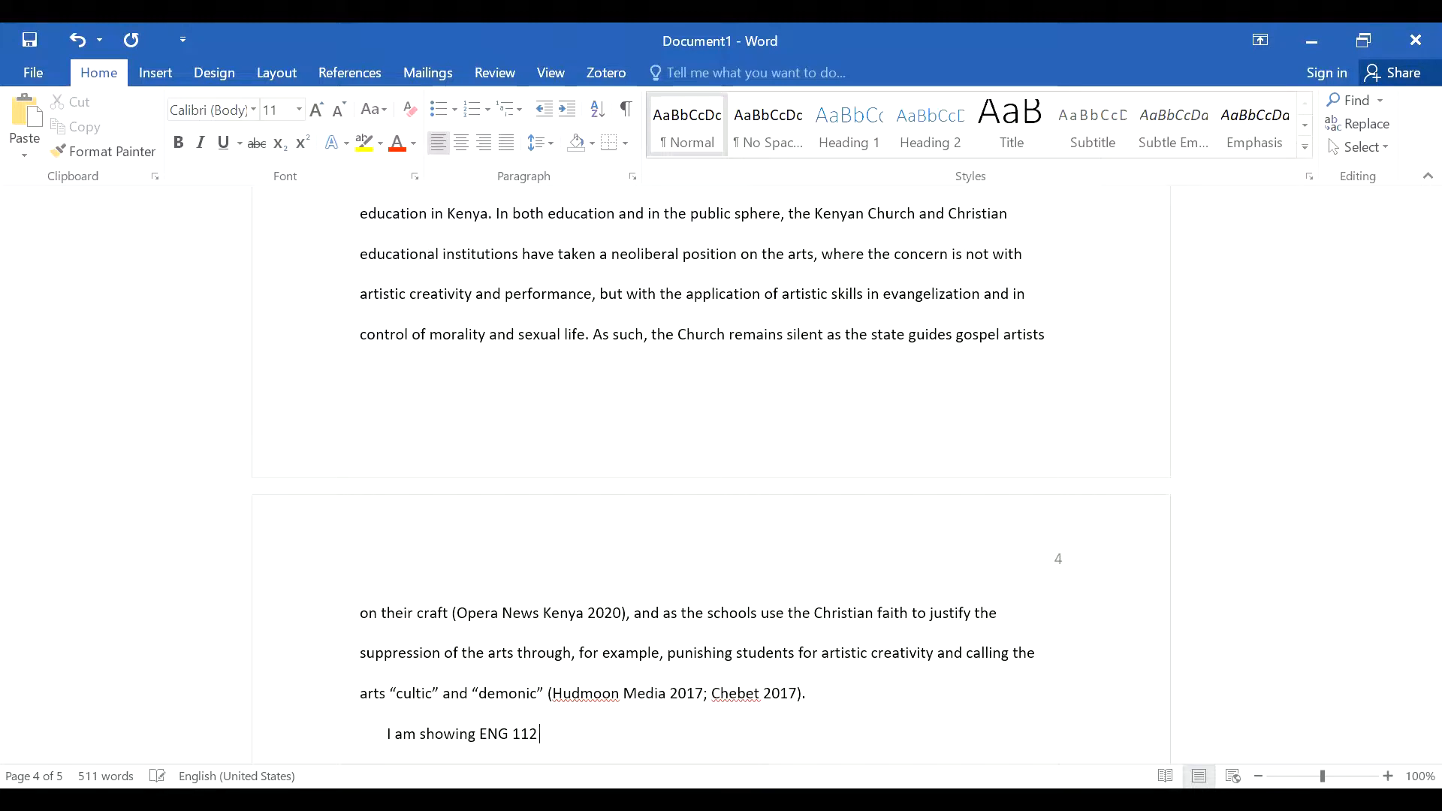
pyautogui.write(' studentw')
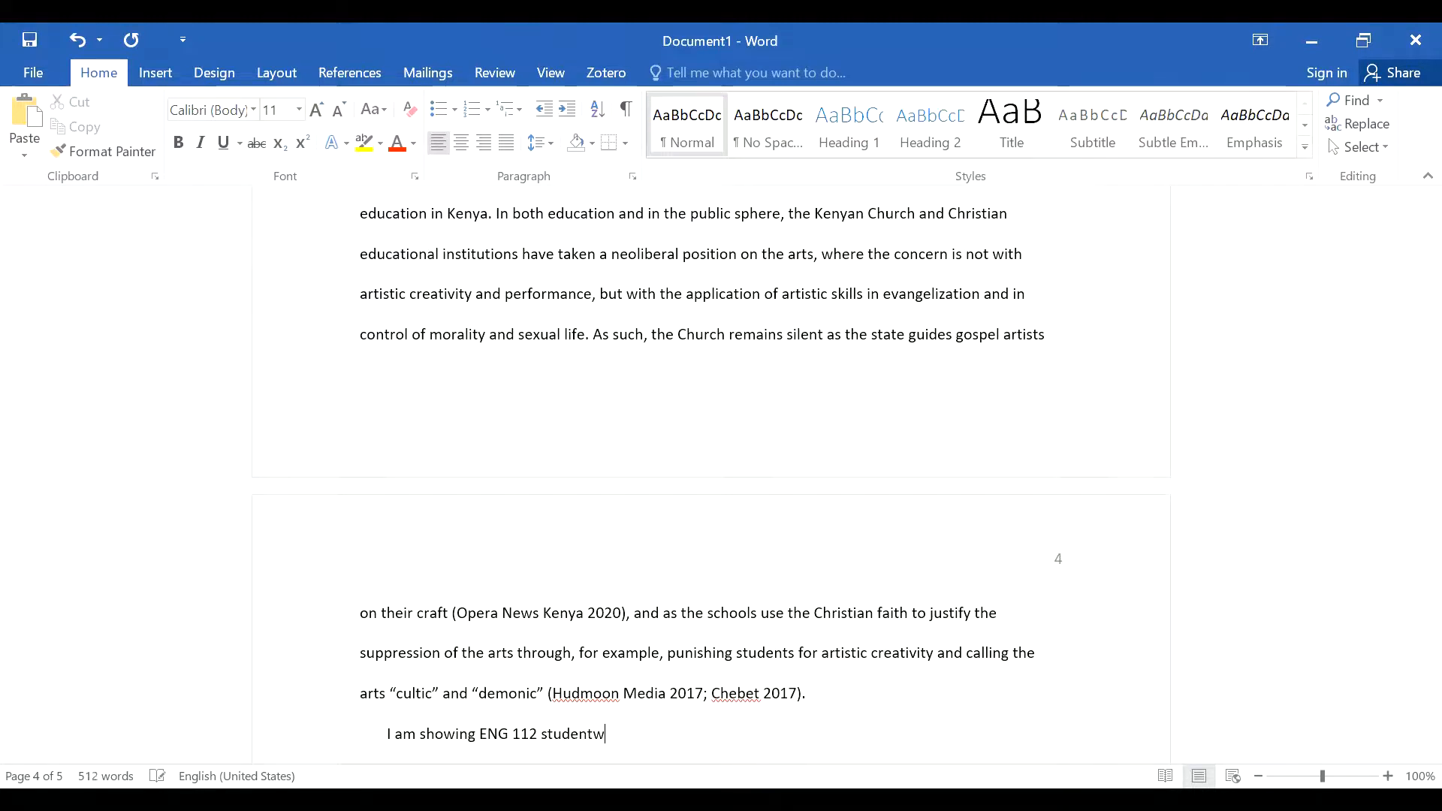
pyautogui.press('BackSpace')
pyautogui.write('s whow to')
pyautogui.press('BackSpace')
pyautogui.press('BackSpace')
pyautogui.press('BackSpace')
pyautogui.press('BackSpace')
pyautogui.press('BackSpace')
pyautogui.press('BackSpace')
pyautogui.press('BackSpace')
pyautogui.press('BackSpace')
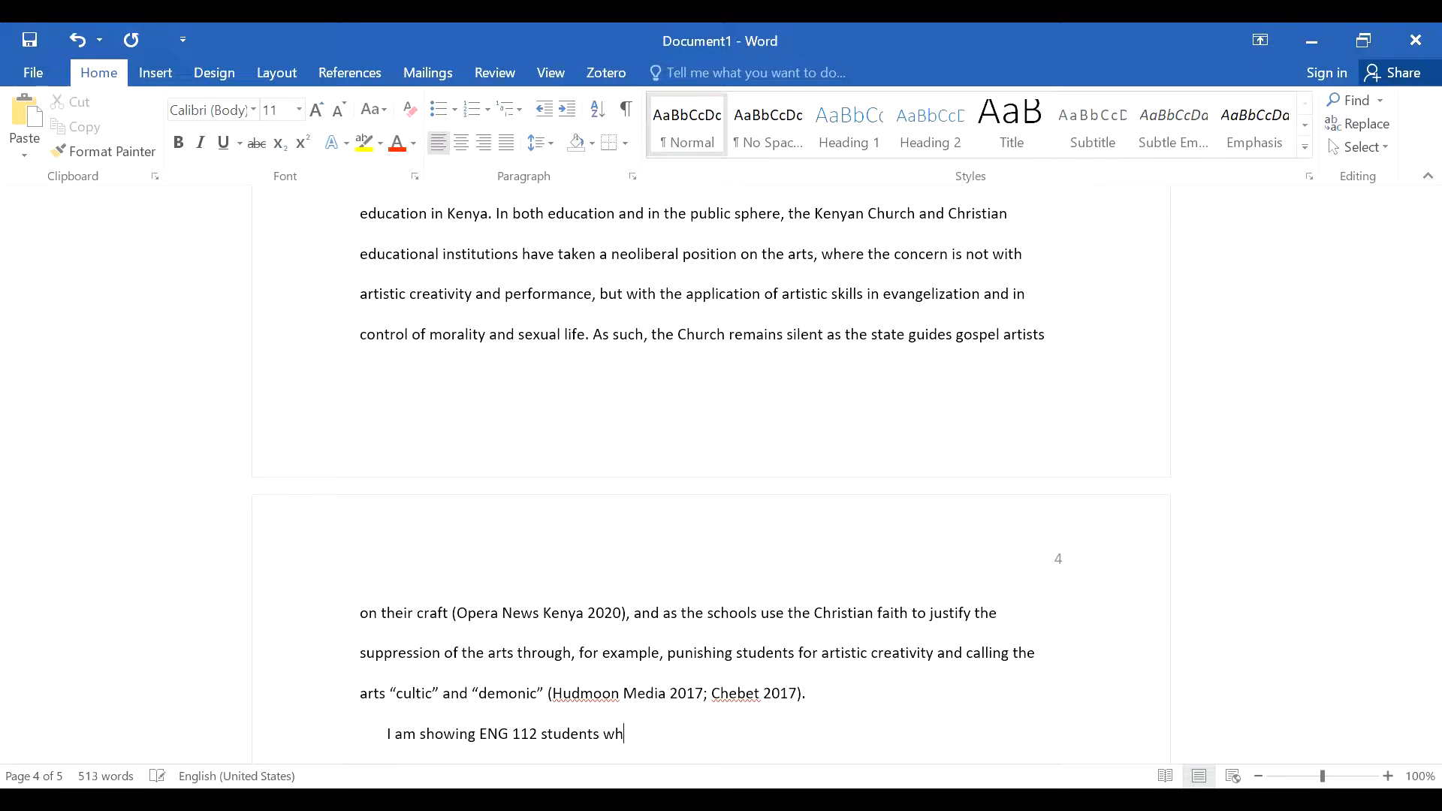
pyautogui.write('how to format a paper')
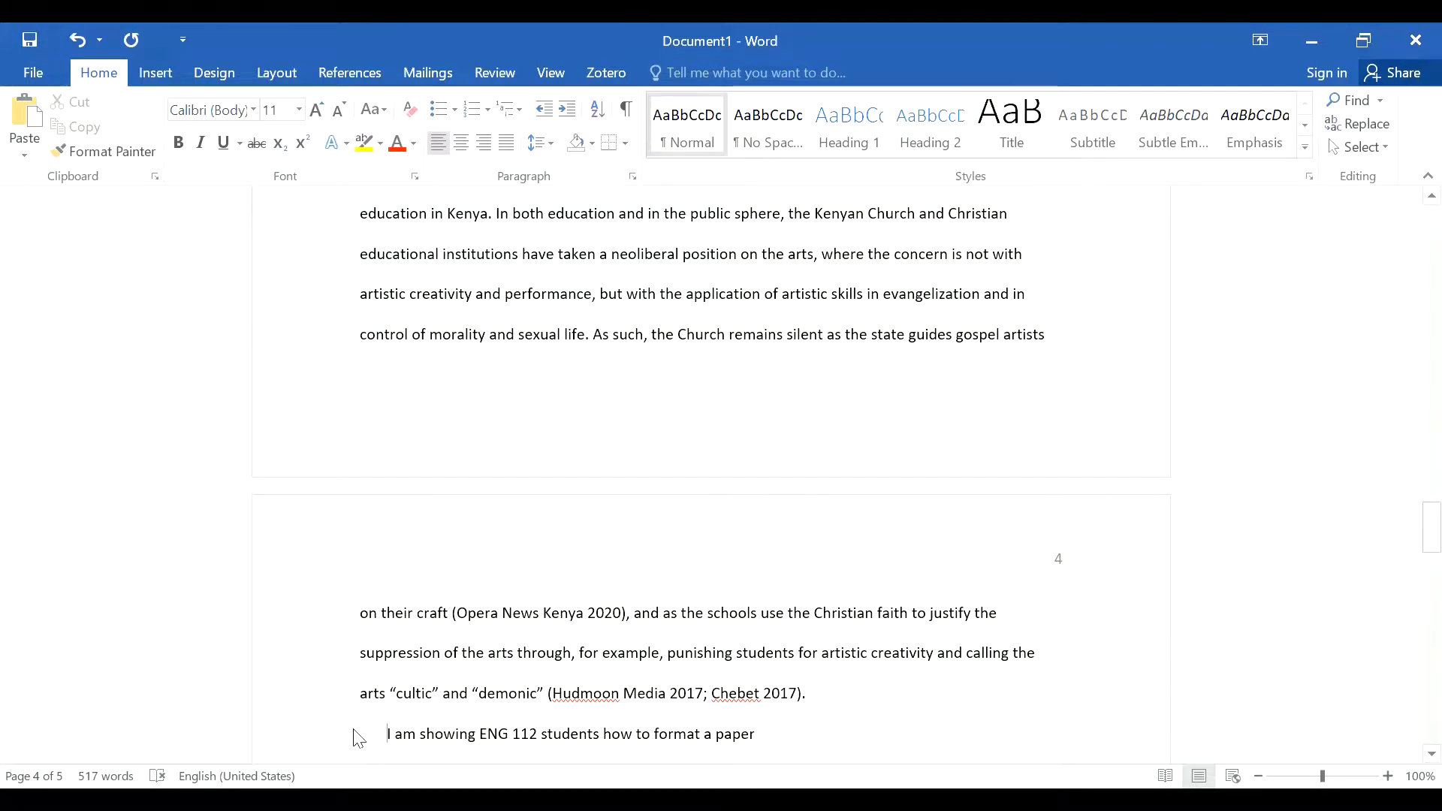
# Step: Select and delete the demo sentence, leaving an empty indented line
pyautogui.click(385, 736)
pyautogui.moveTo(793, 742); pyautogui.dragTo(383, 736)
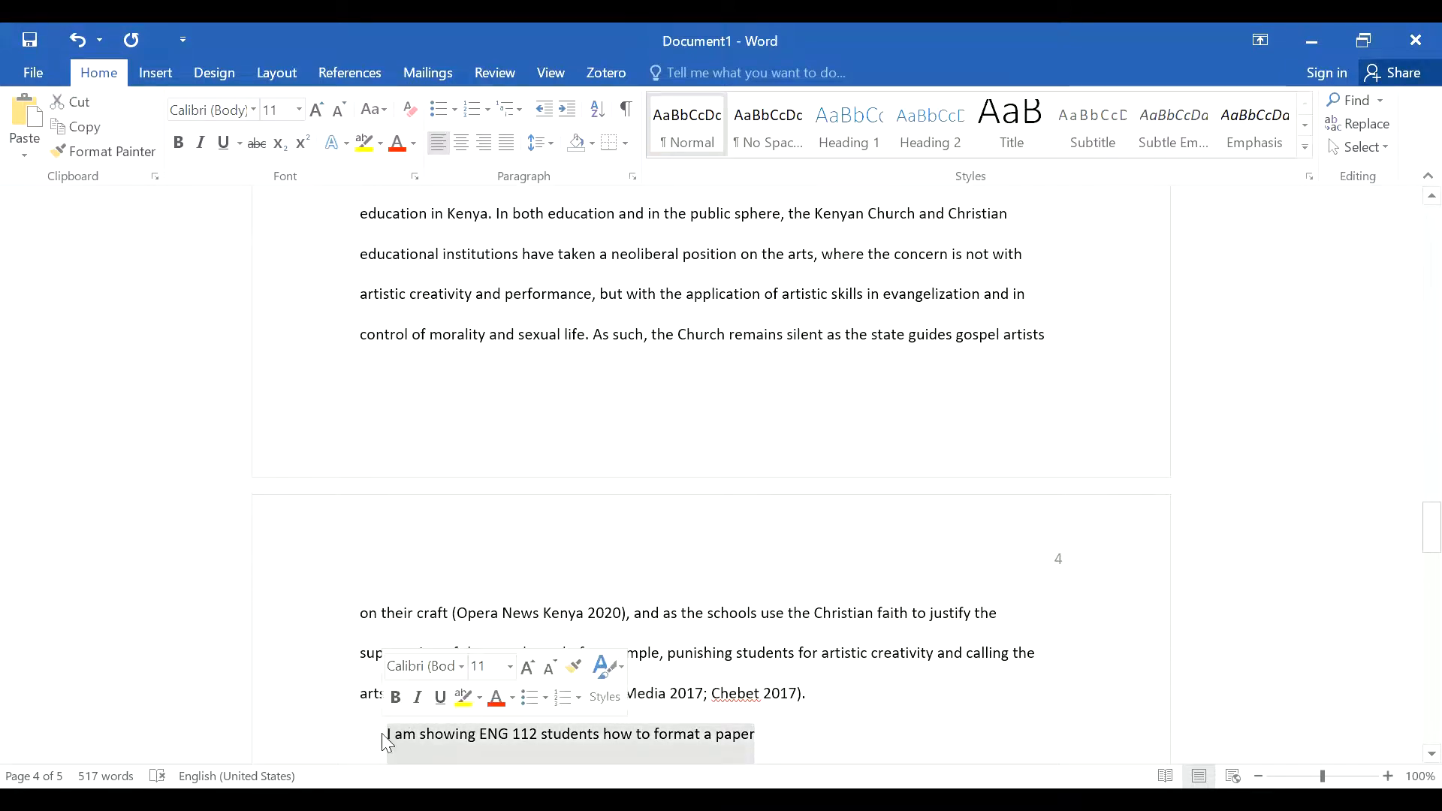
pyautogui.press('BackSpace')
pyautogui.scroll(-2, 979, 595)
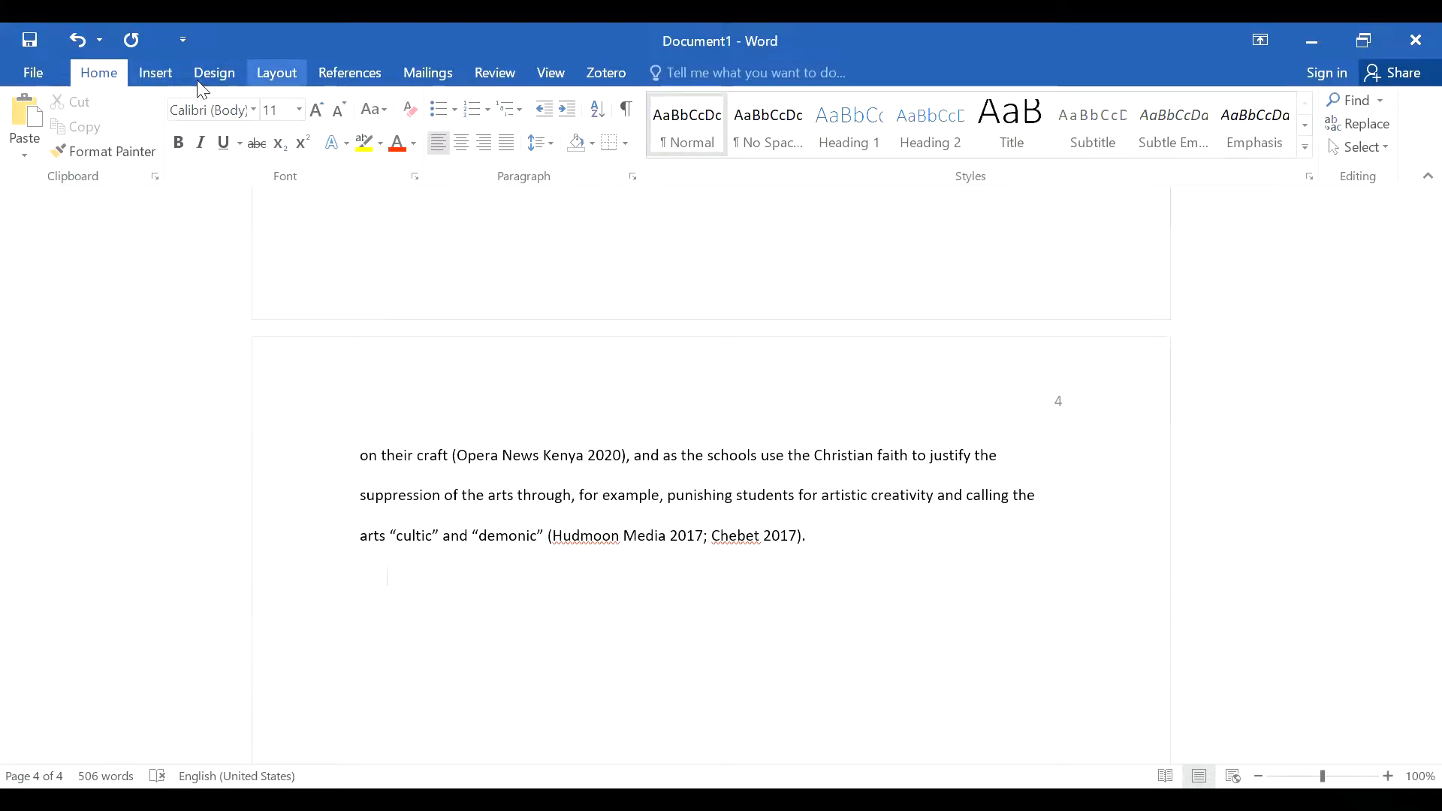
# Step: Insert a page break after the body text to start a blank page 5
pyautogui.click(276, 73)
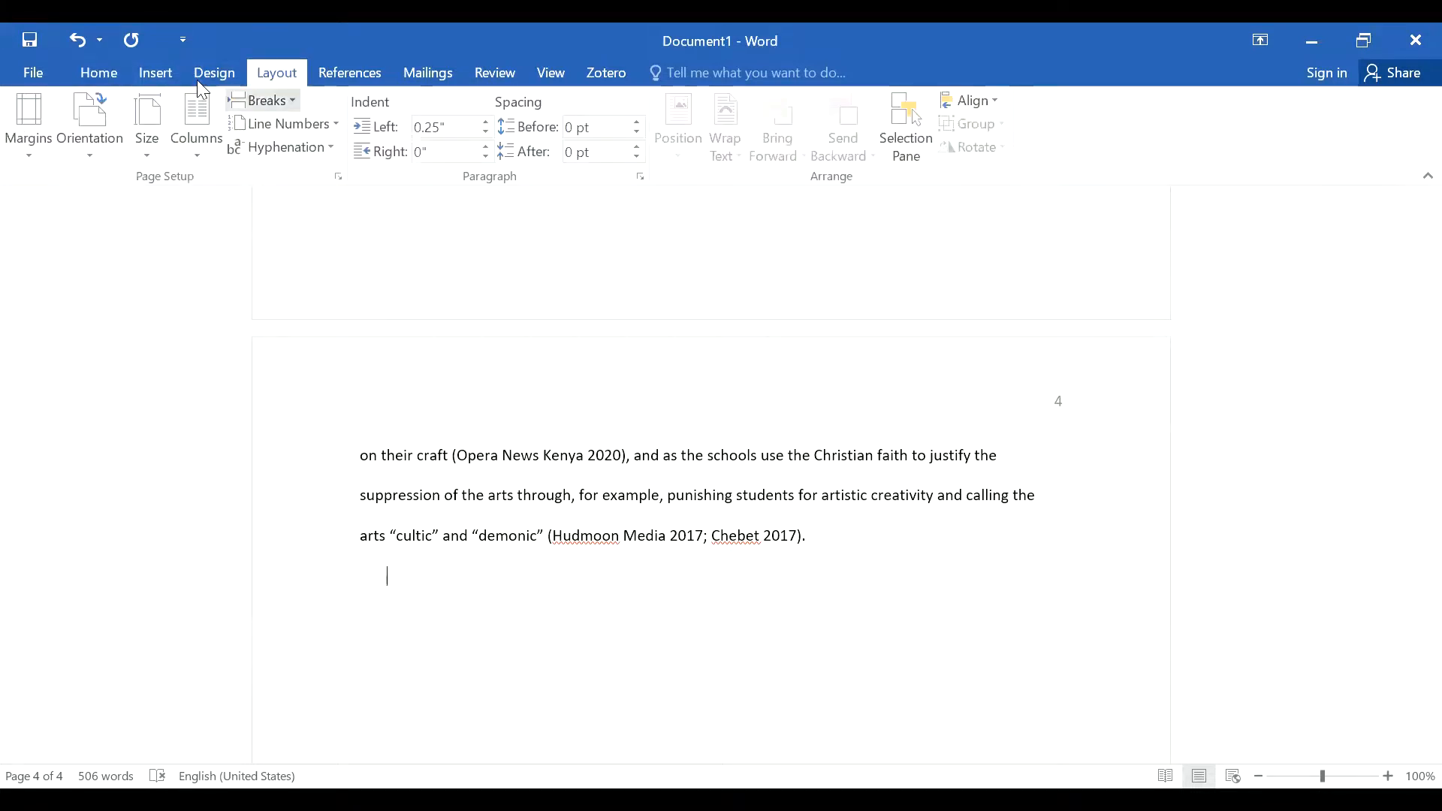
pyautogui.click(263, 99)
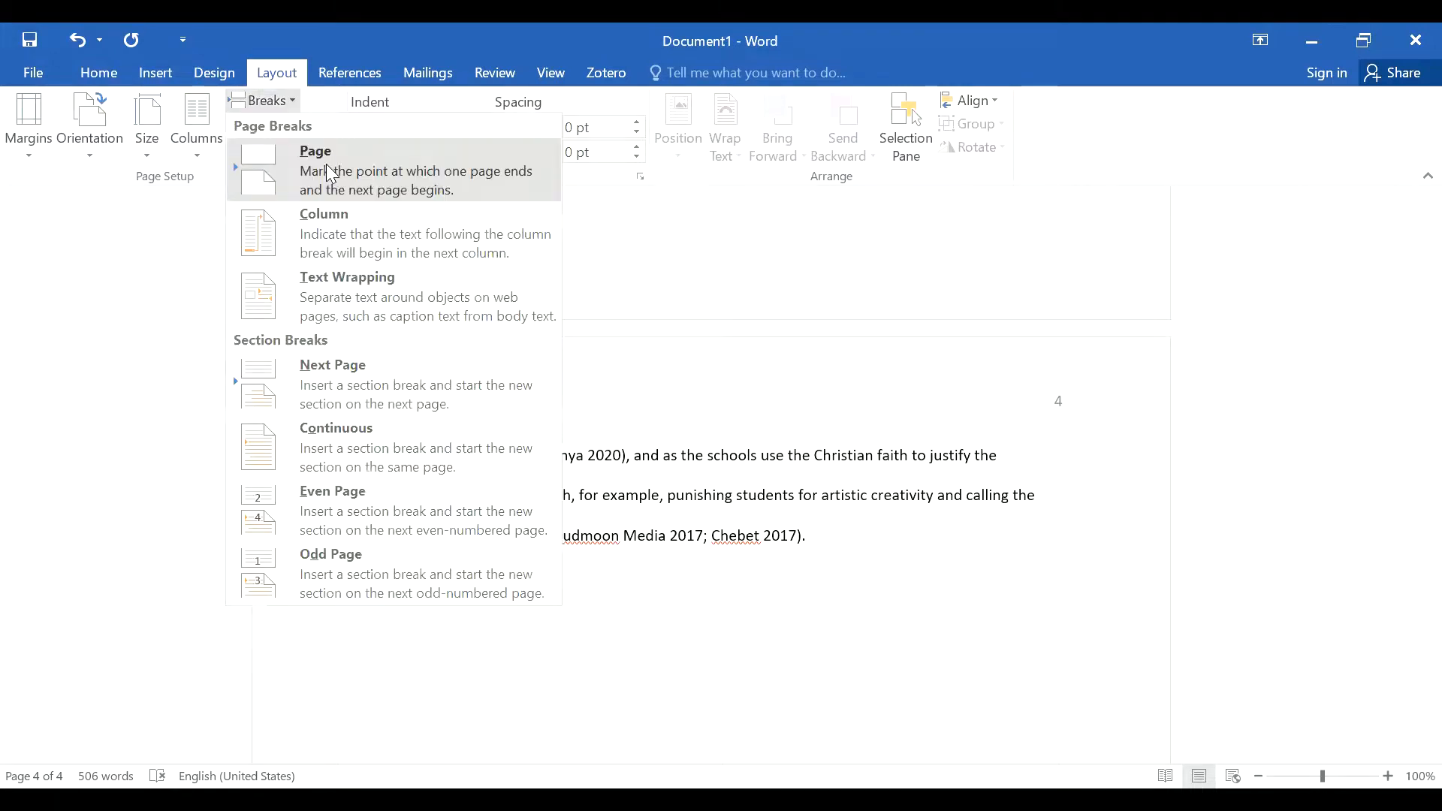
pyautogui.click(330, 173)
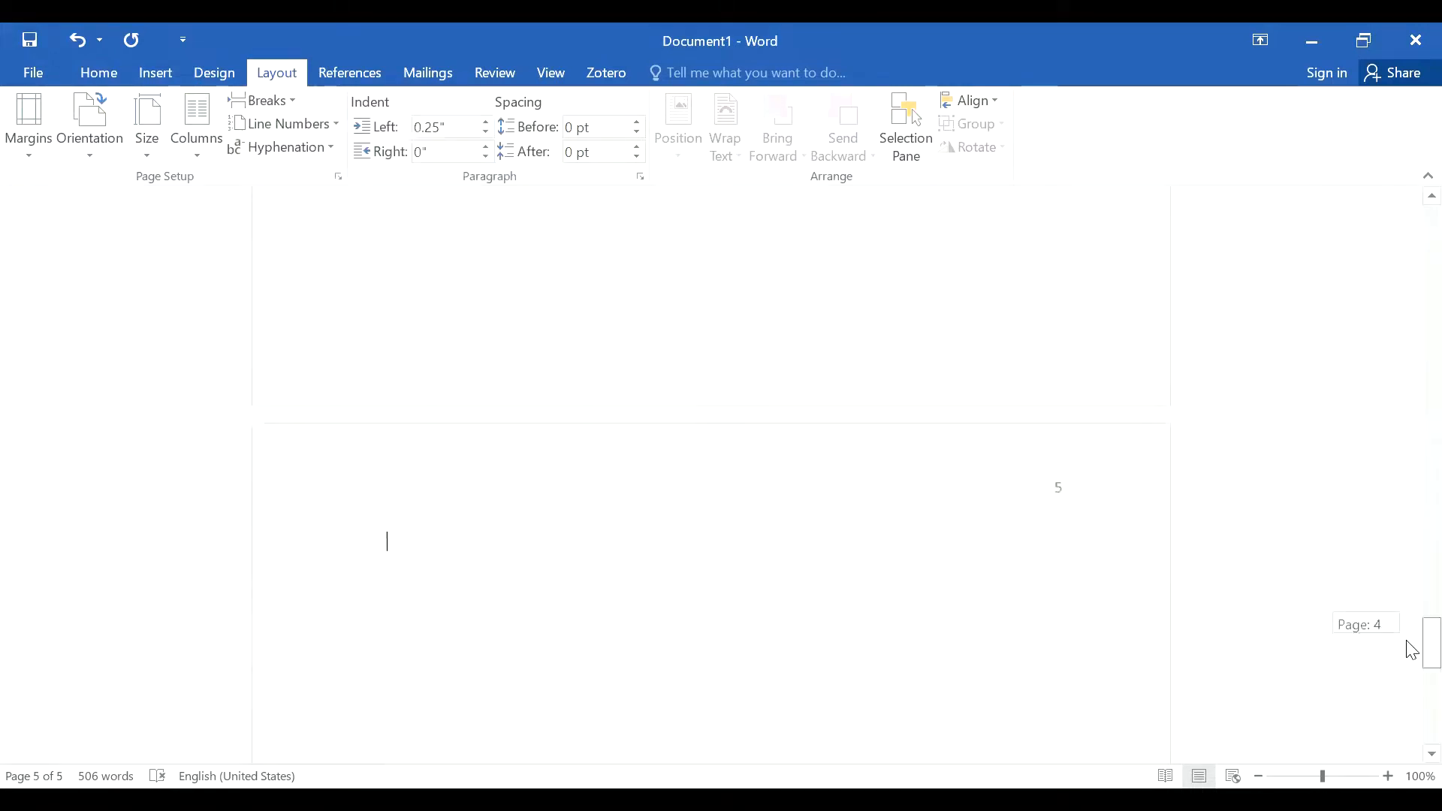
pyautogui.moveTo(1406, 640); pyautogui.dragTo(1406, 641)
# Step: Set the new page's paragraph special indentation to (none)
pyautogui.click(111, 81)
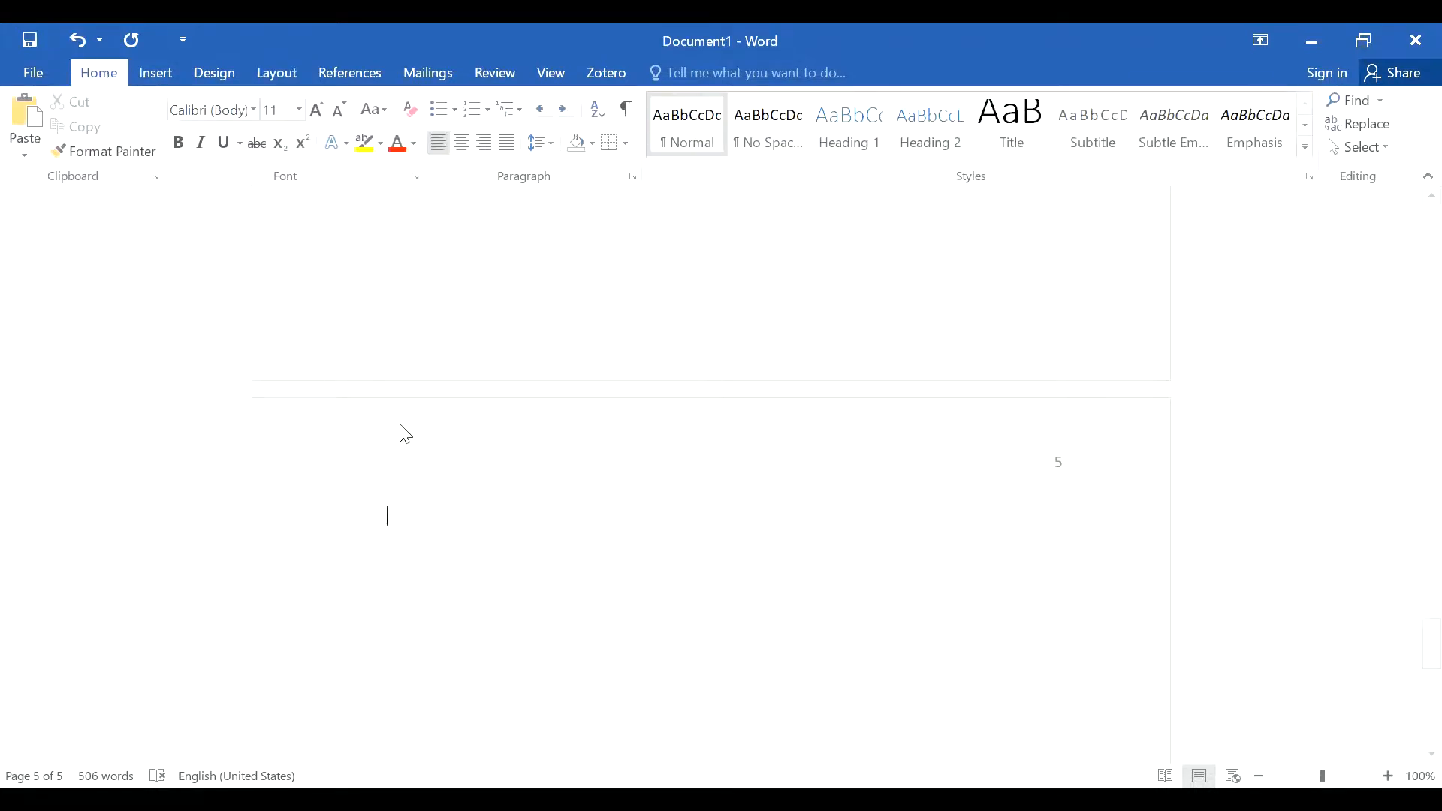
pyautogui.click(633, 177)
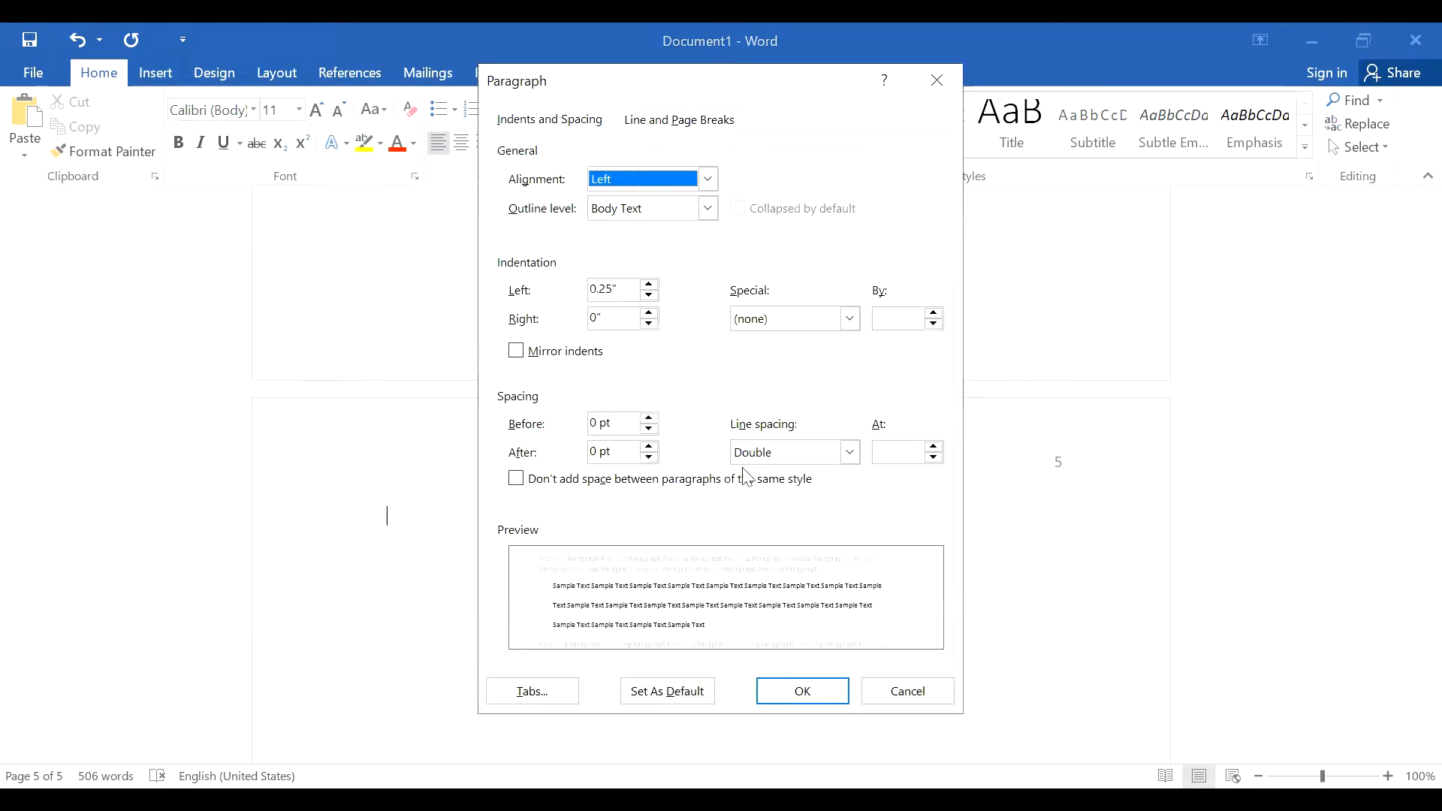
pyautogui.click(851, 320)
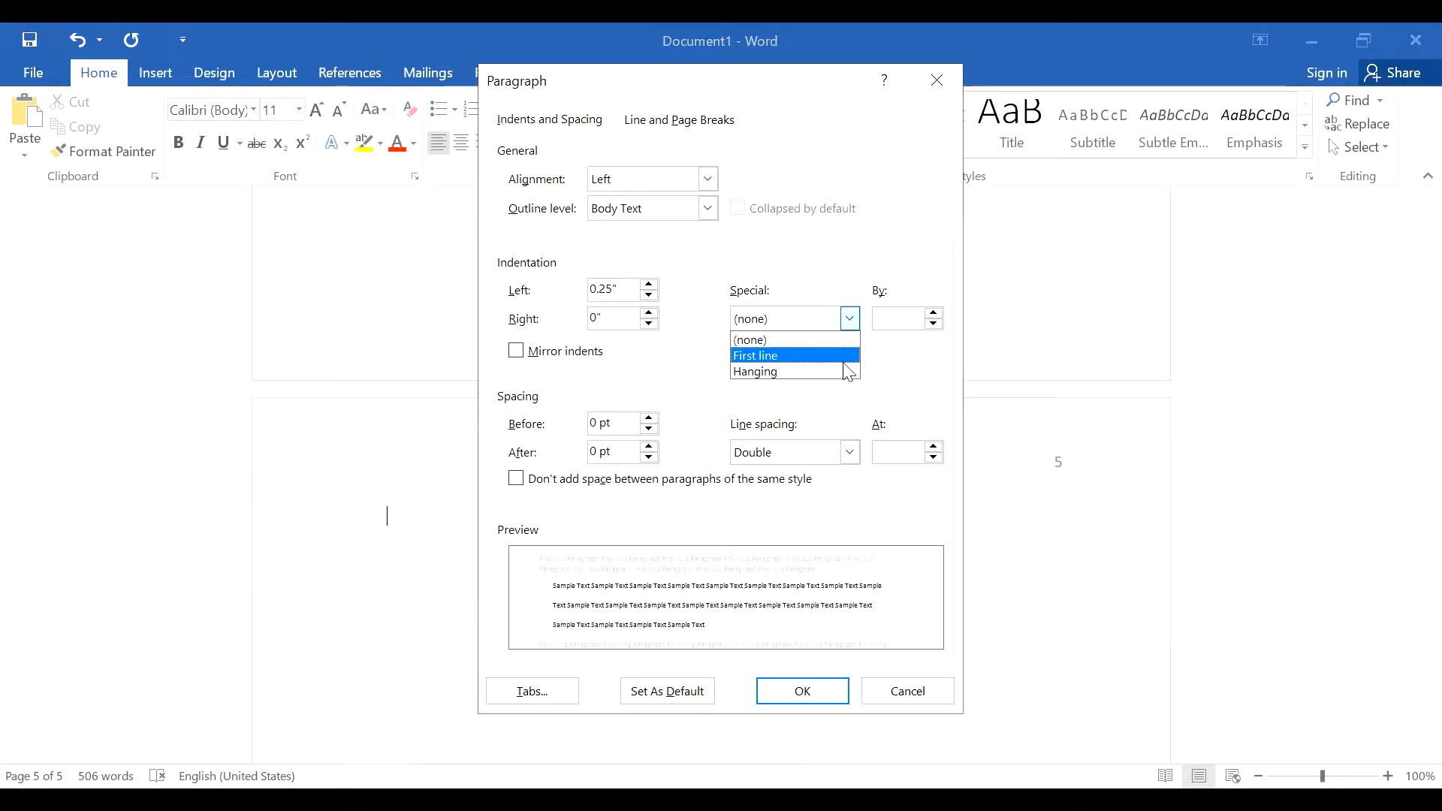
pyautogui.click(856, 322)
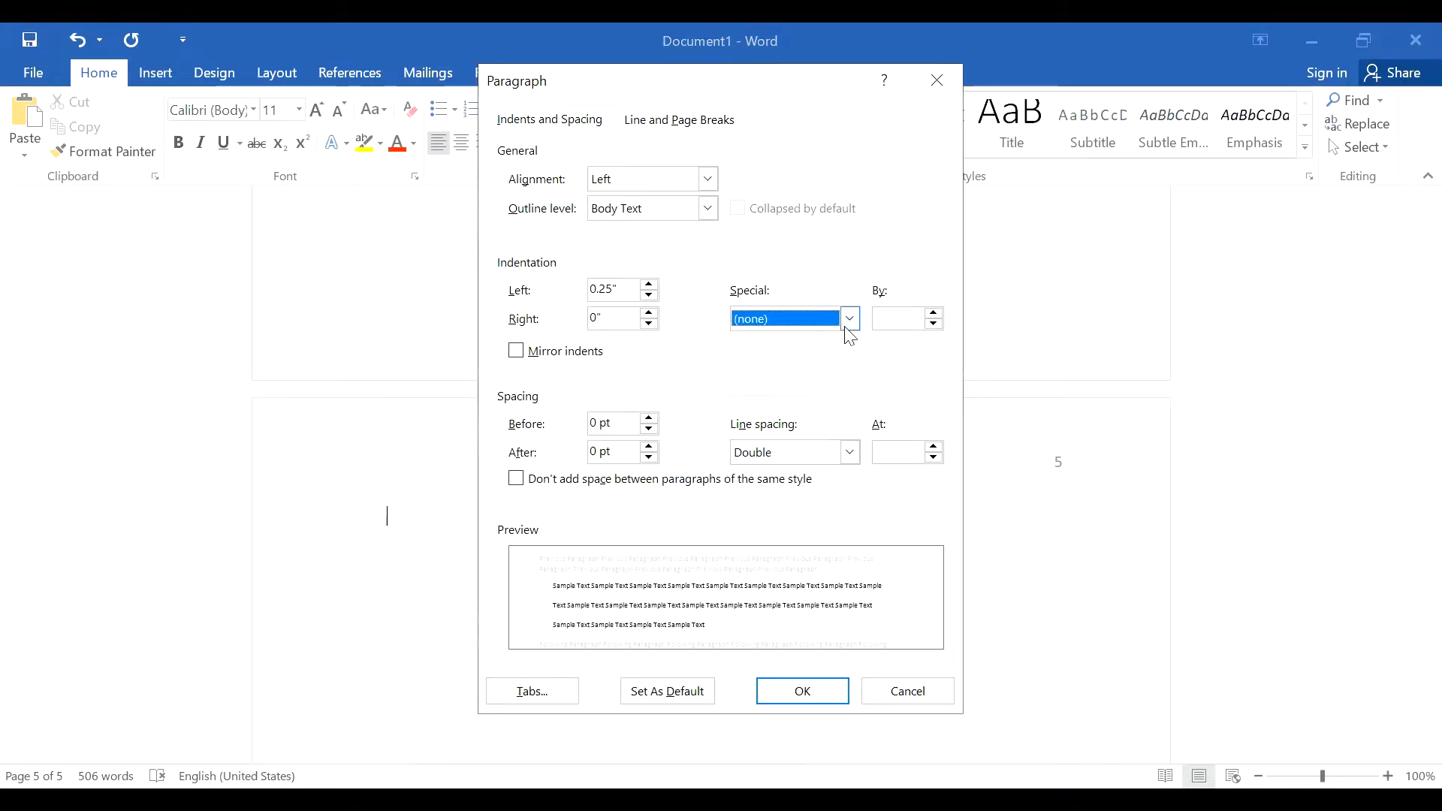
pyautogui.click(795, 688)
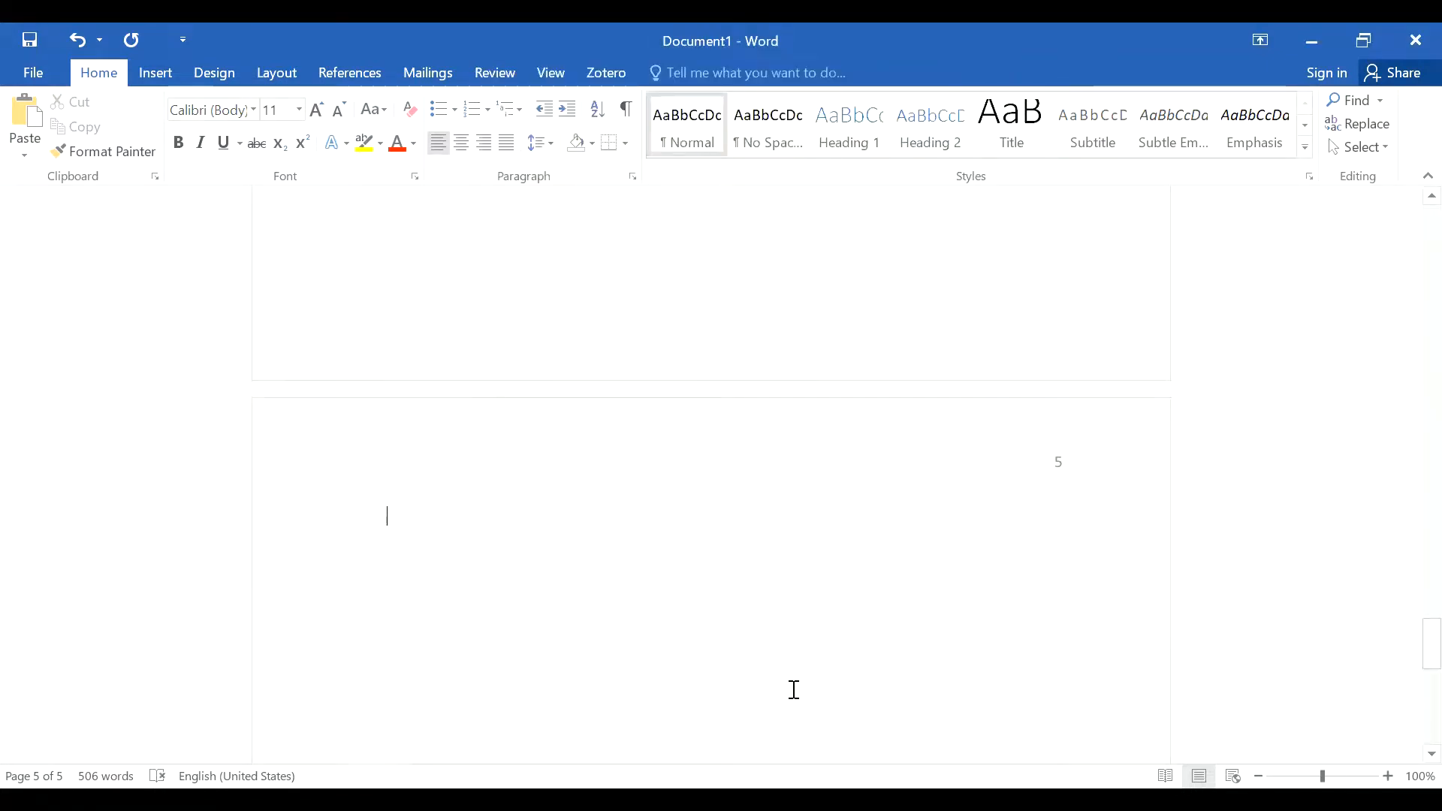
# Step: Add a bold, centred 'References' heading on page 5 with a left-aligned empty line below
pyautogui.write('Re')
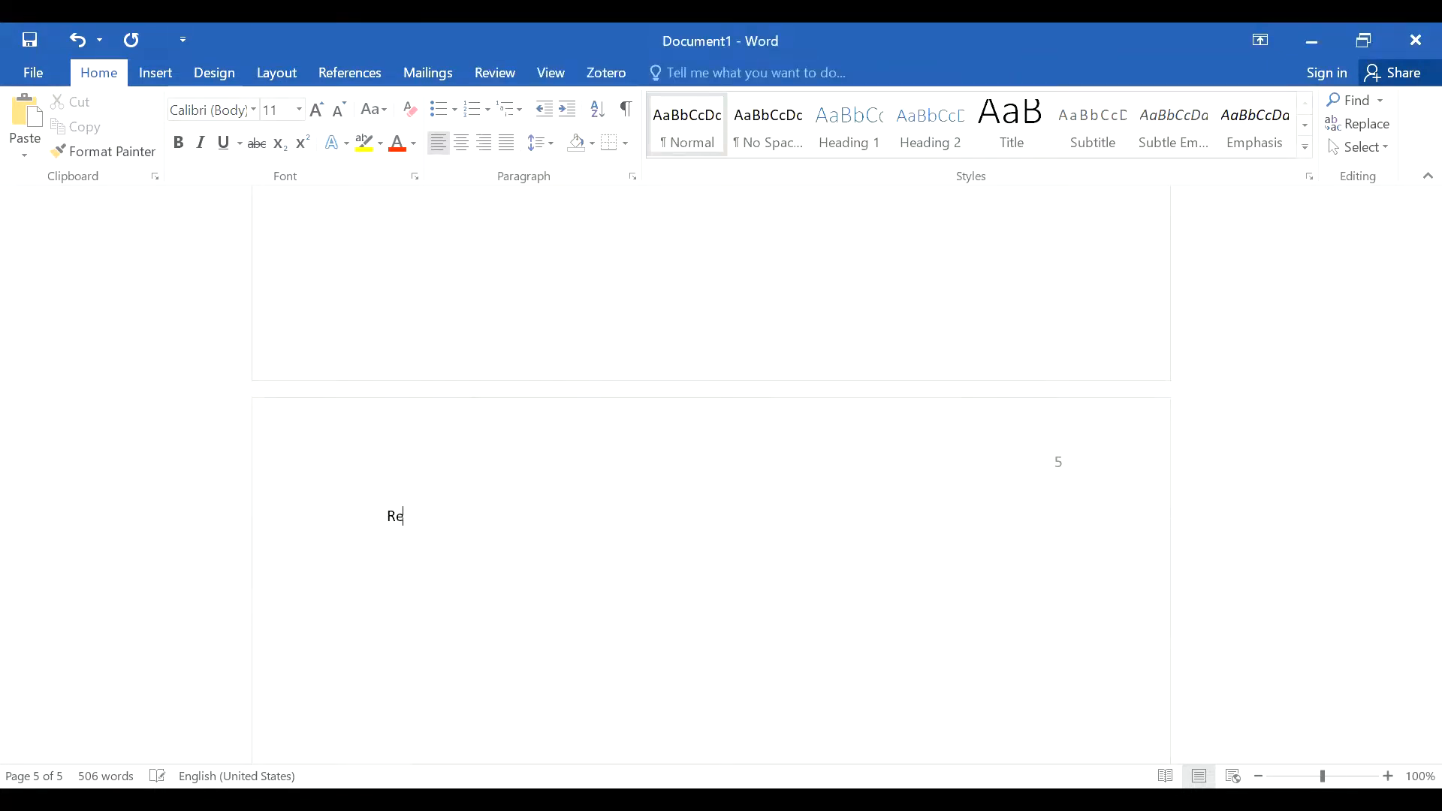
pyautogui.write('ferences')
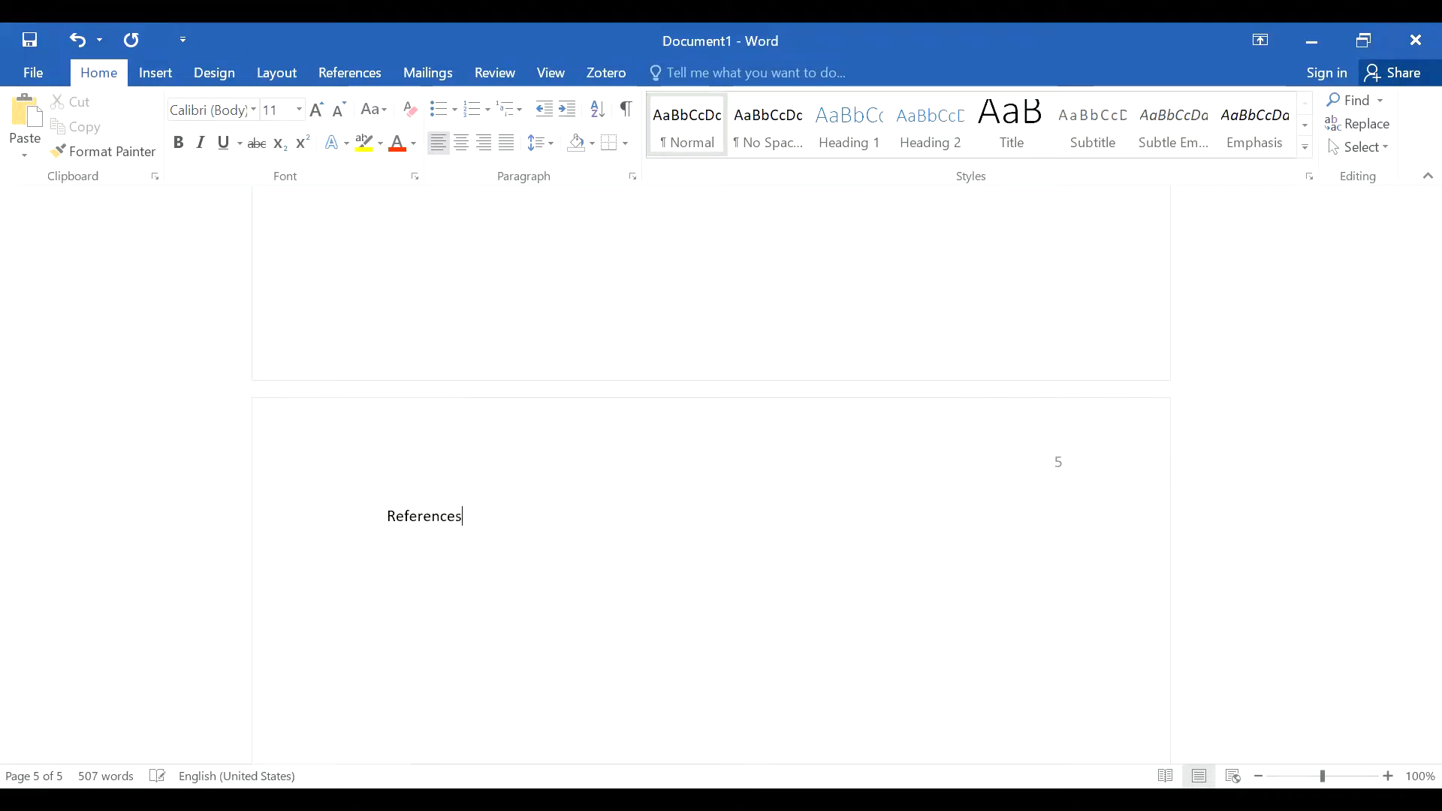
pyautogui.doubleClick(390, 513)
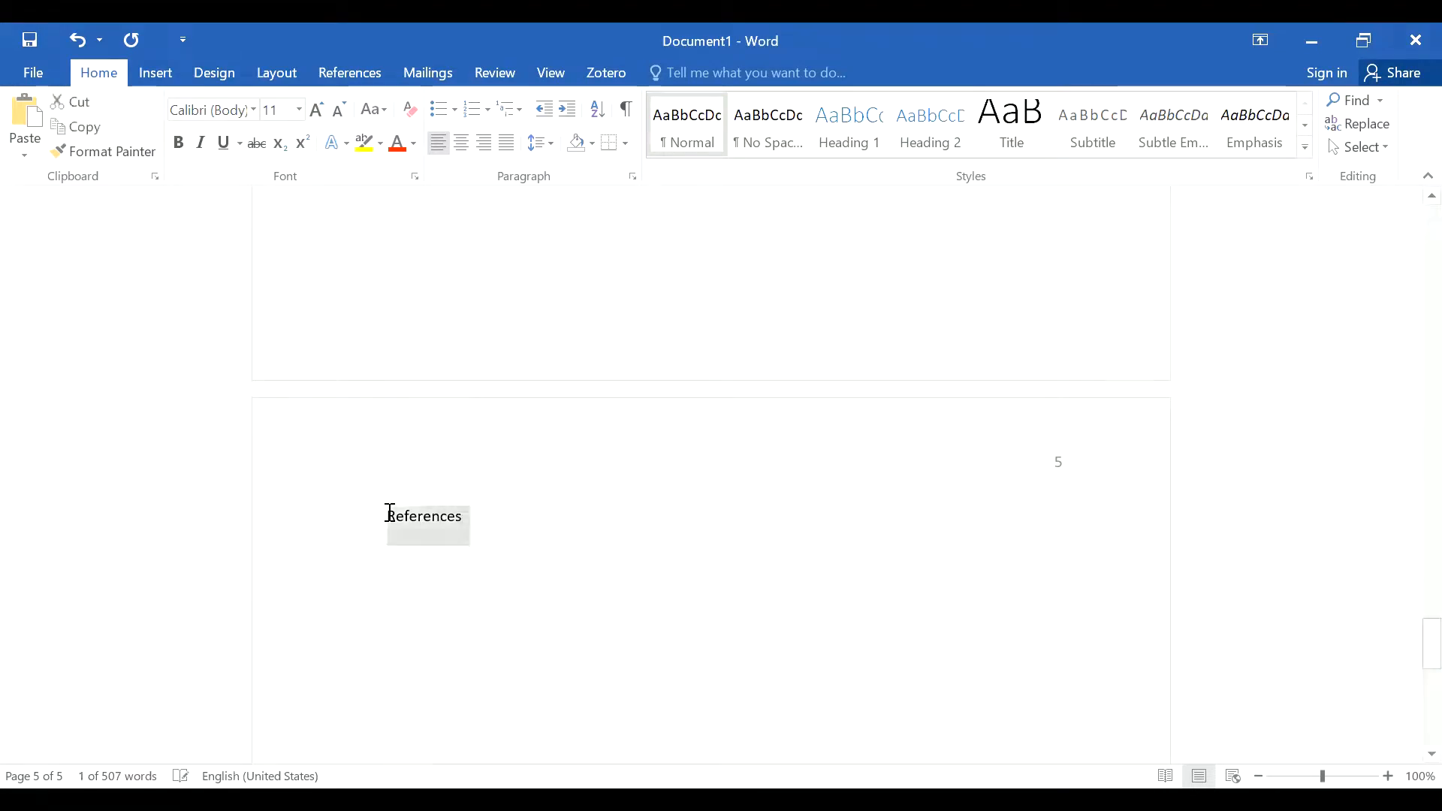
pyautogui.click(179, 144)
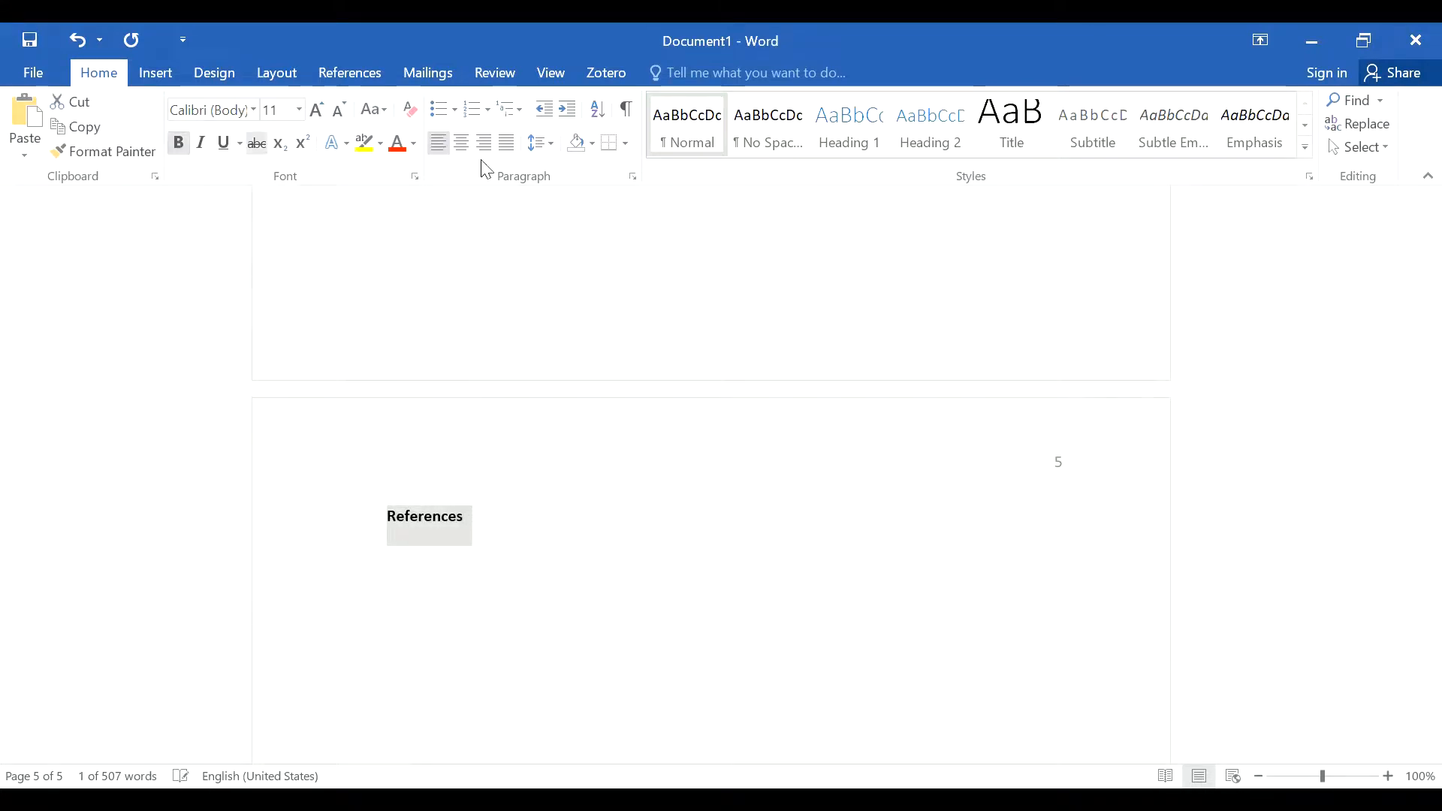
pyautogui.hotkey('ctrl', 'e')
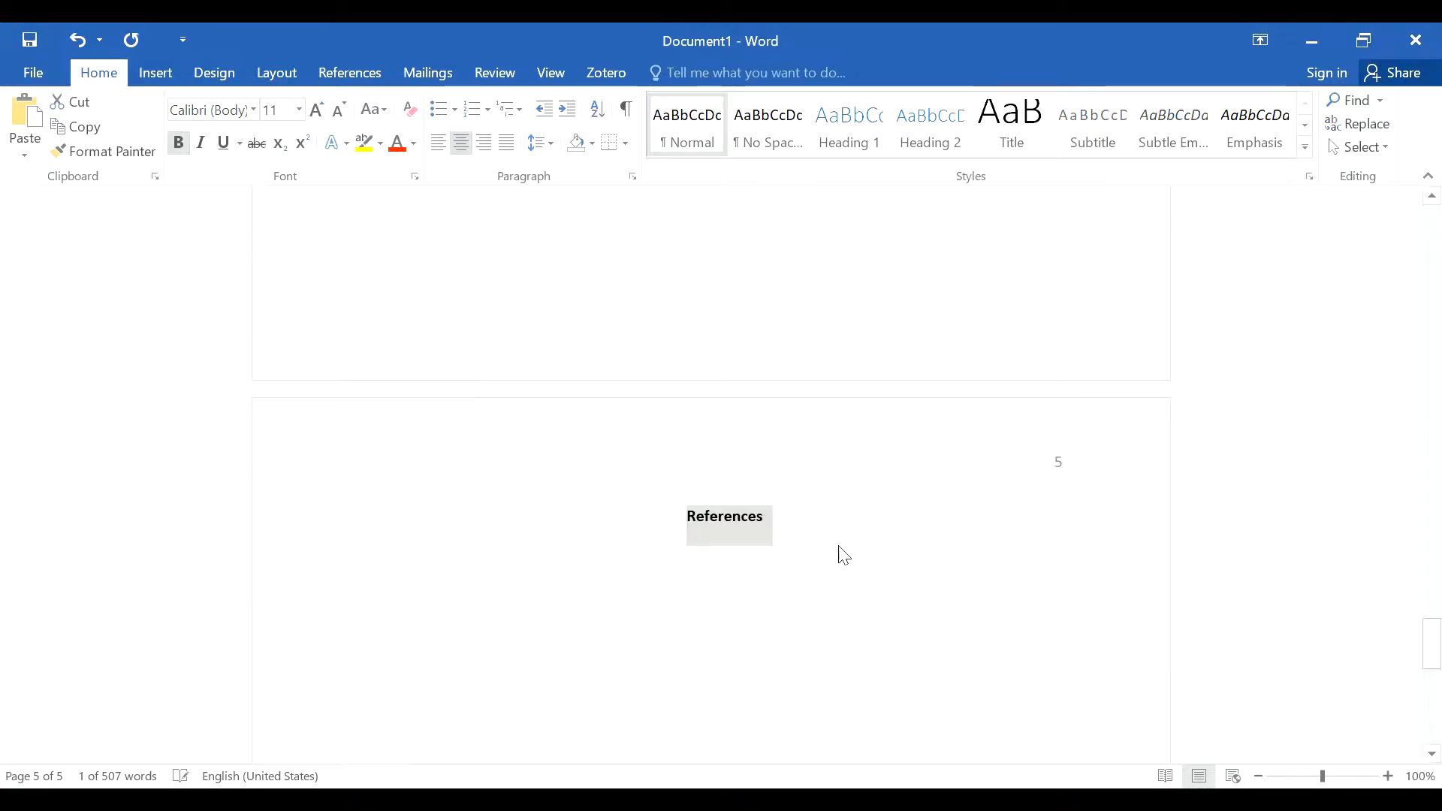
pyautogui.click(832, 526)
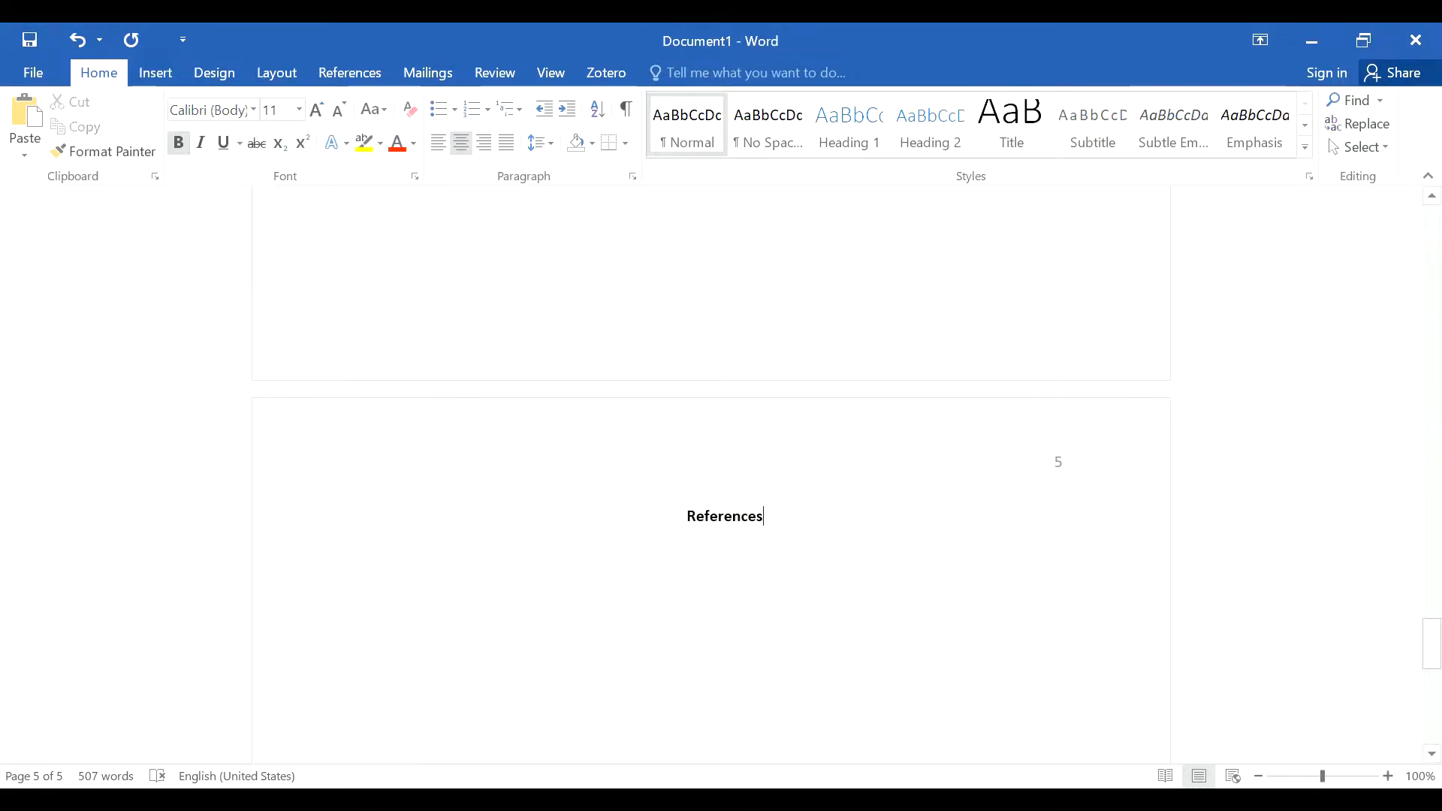
pyautogui.press('Return')
pyautogui.click(444, 152)
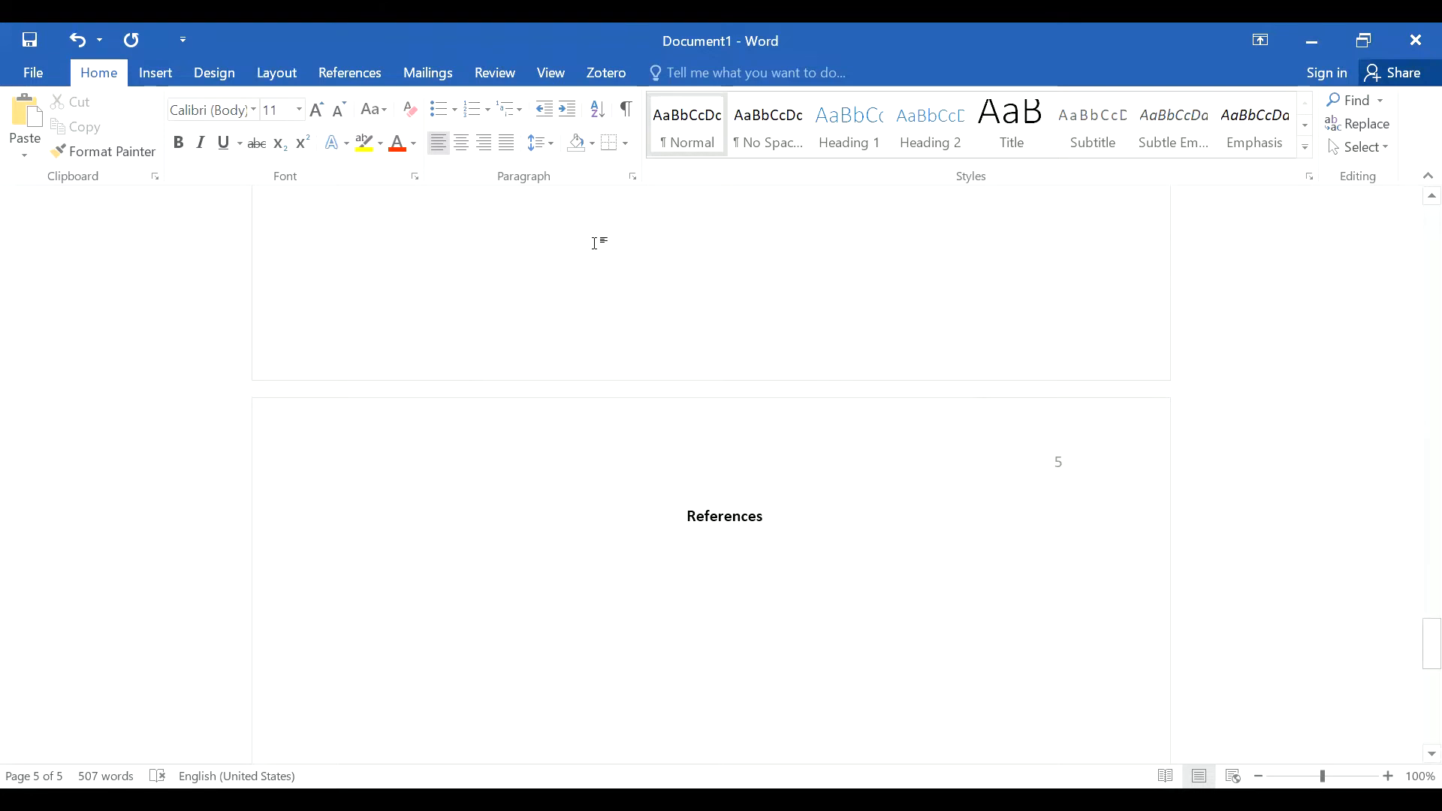
# Step: Apply a 0.5" hanging indent and paste the two reference entries (2016, 2017) below the heading
pyautogui.click(634, 177)
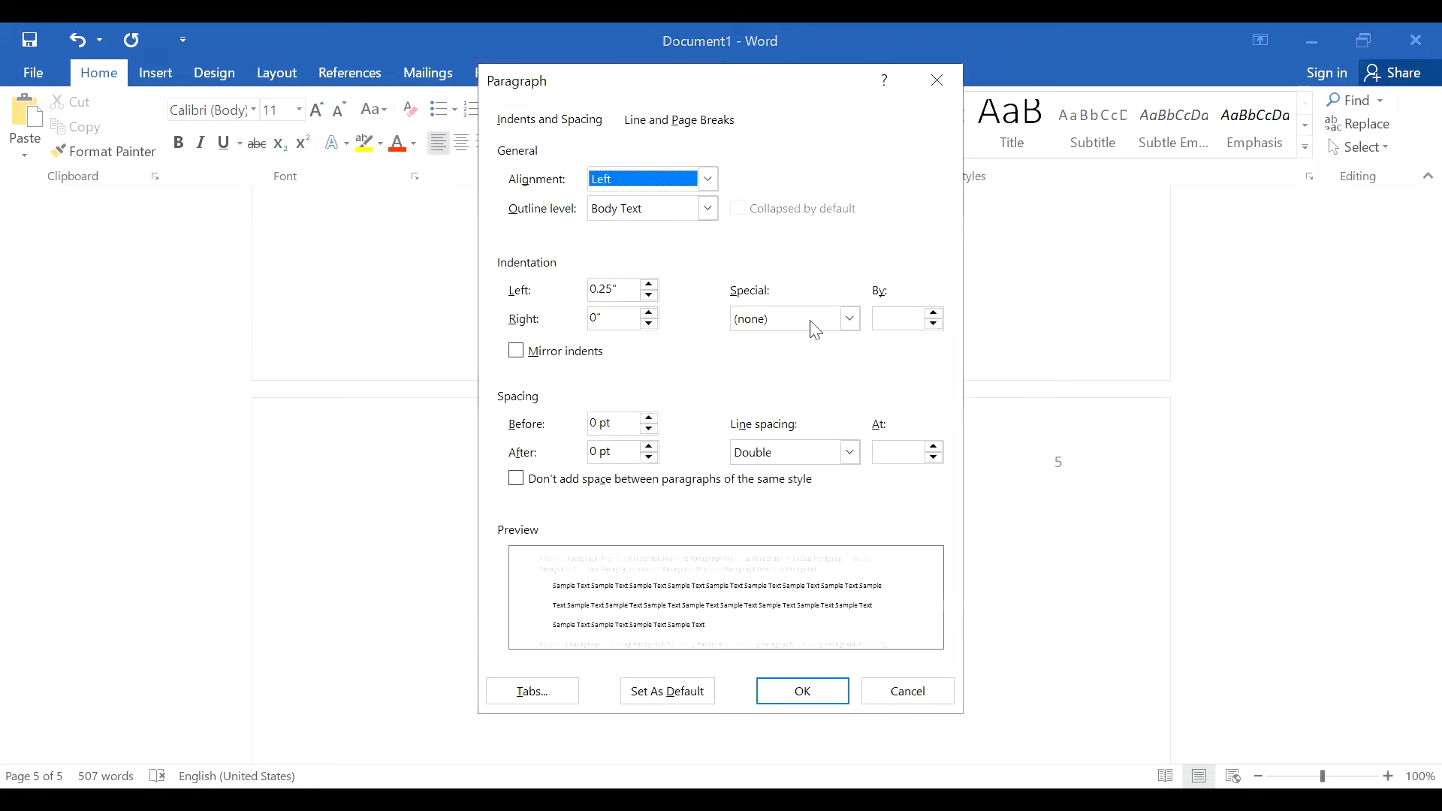
pyautogui.click(851, 319)
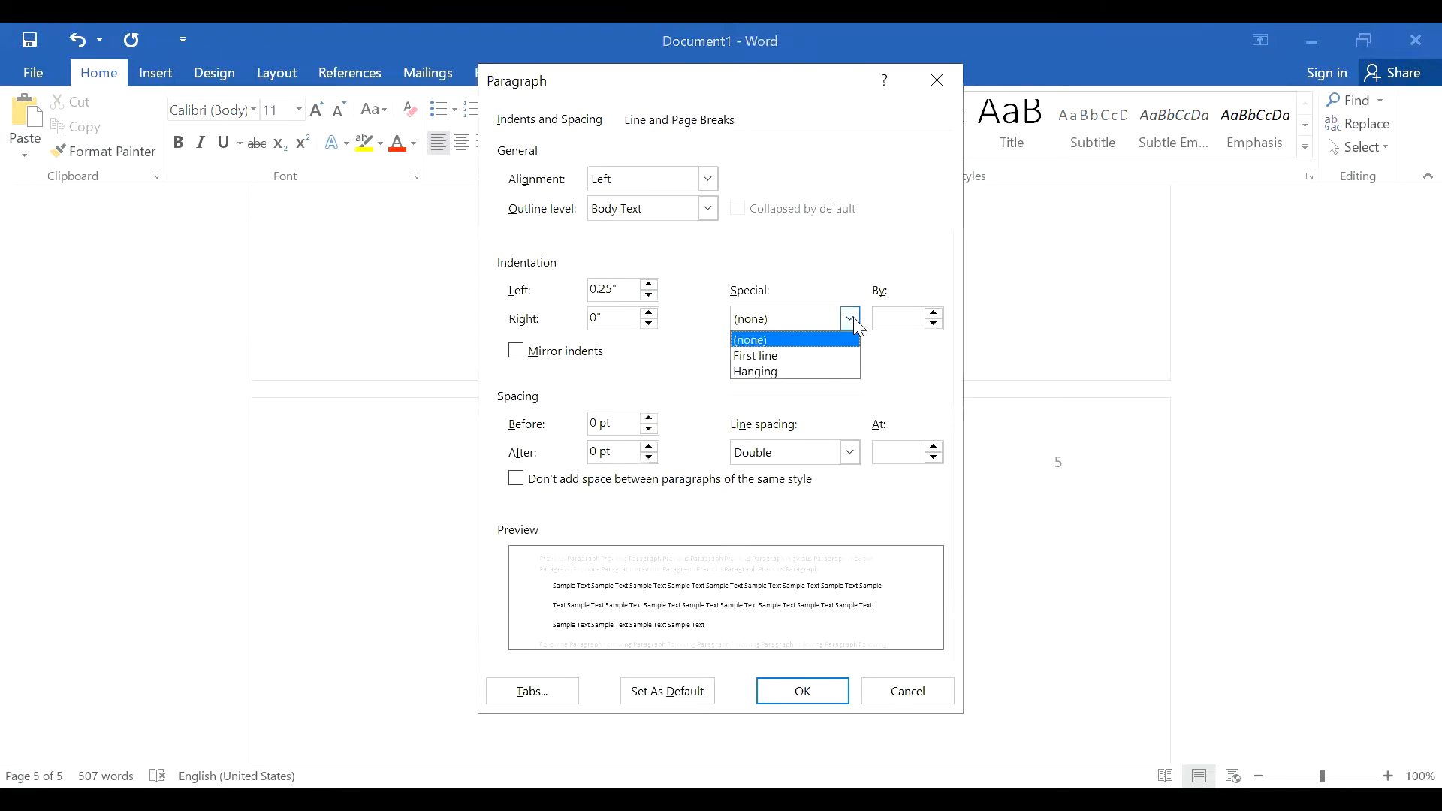
pyautogui.click(834, 373)
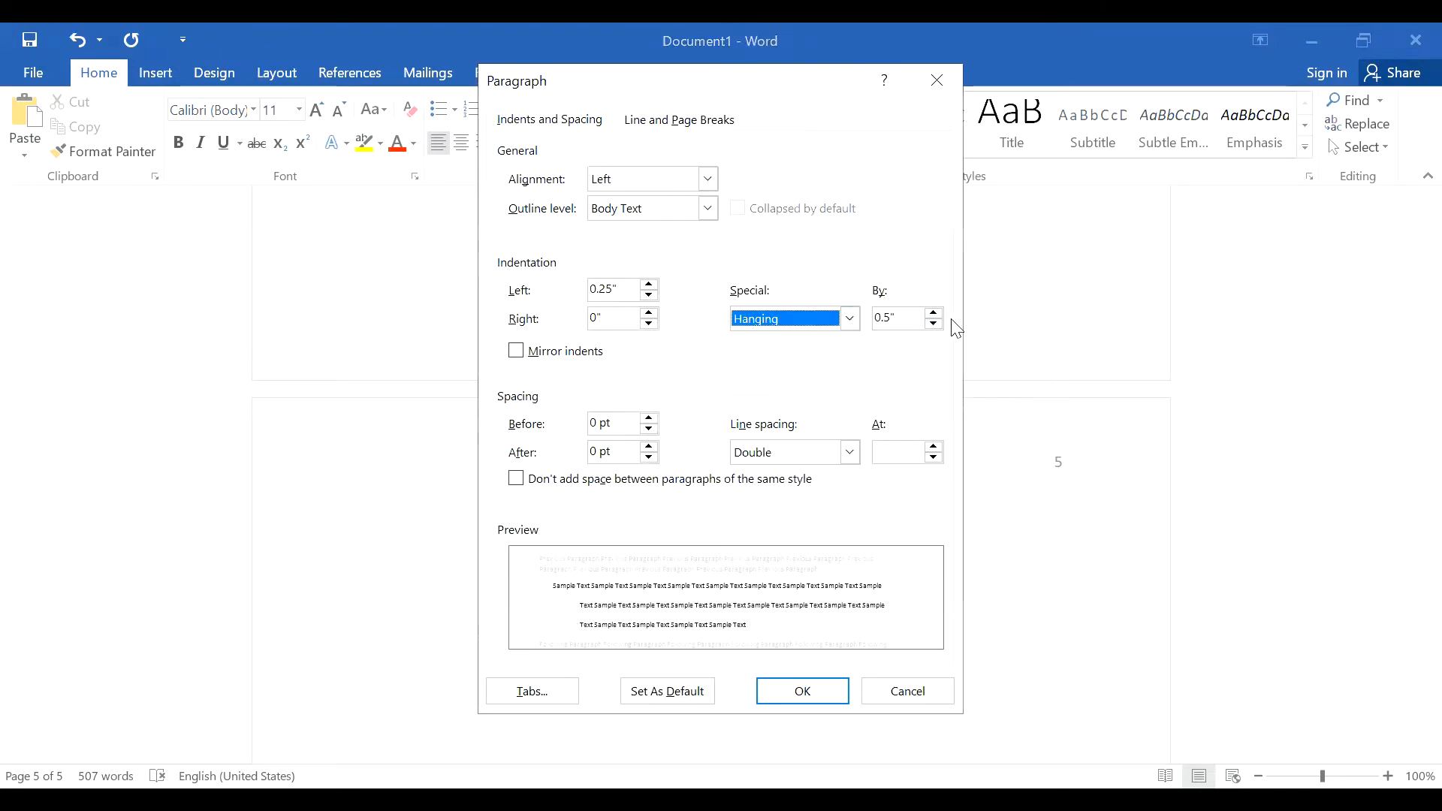
pyautogui.click(799, 693)
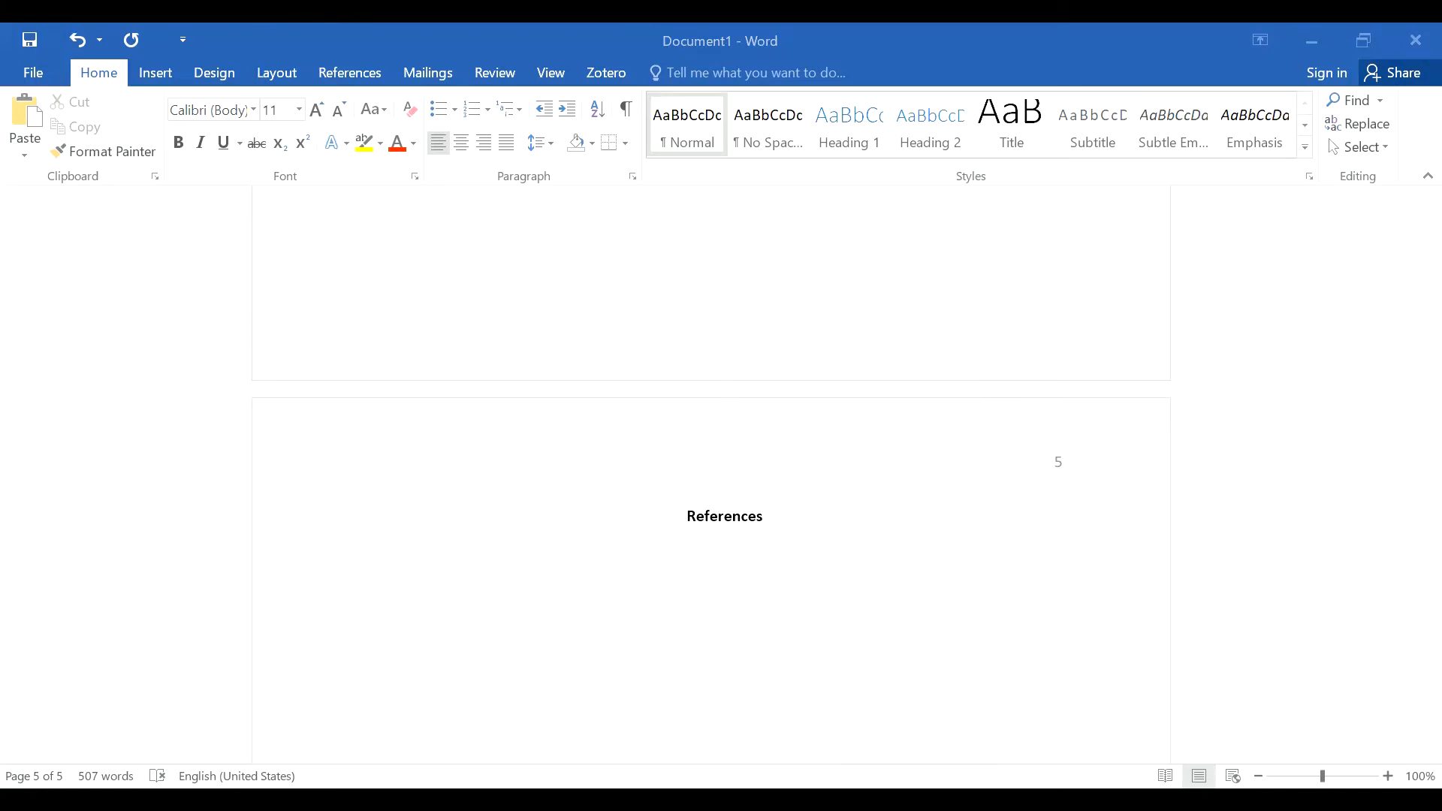
pyautogui.rightClick(476, 566)
pyautogui.click(528, 358)
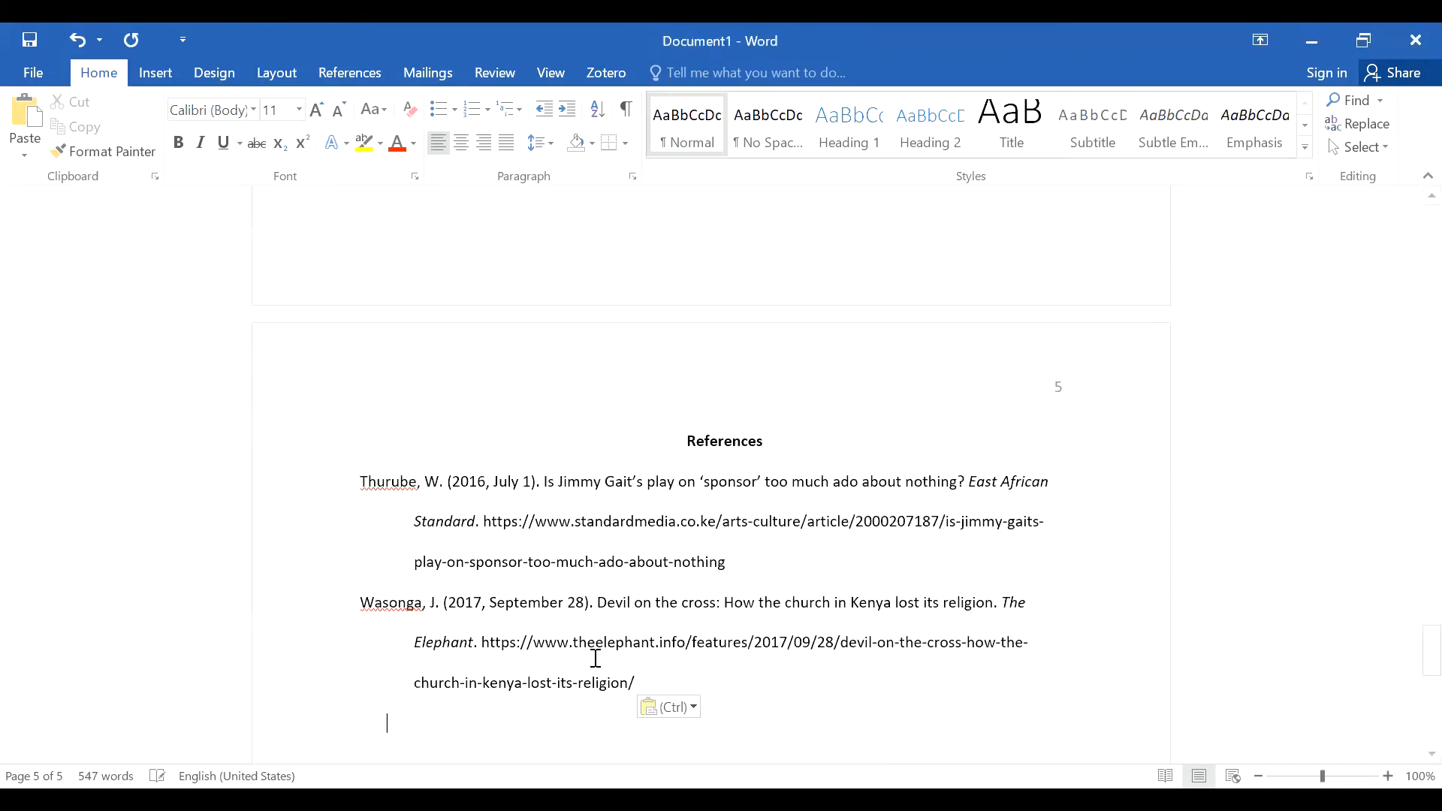